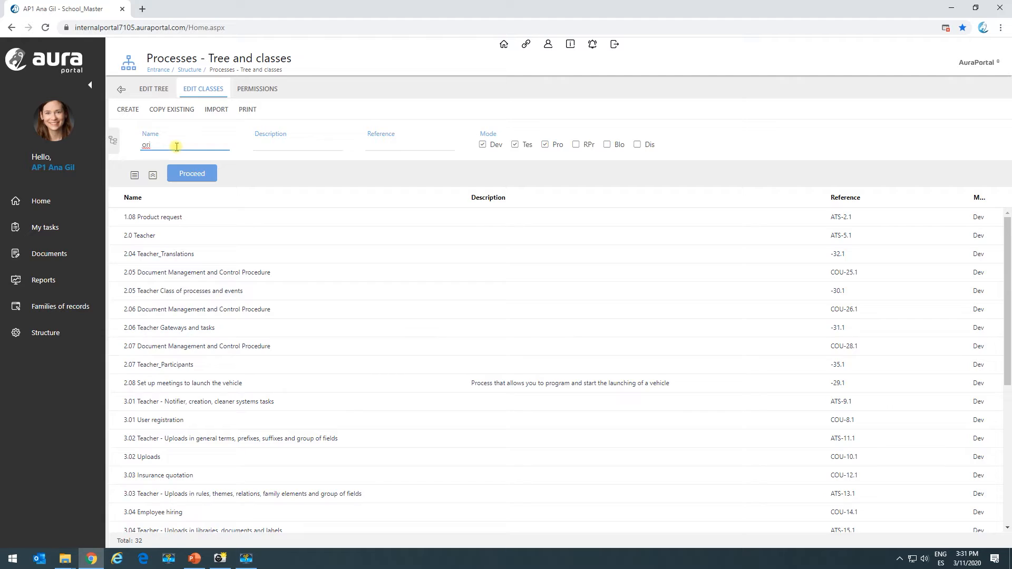
Search the process classes by name for "origin" and open 3.06 Teacher - Deviator - Causal process - ORIGIN
text(gin)
key(Return)
click(237, 217)
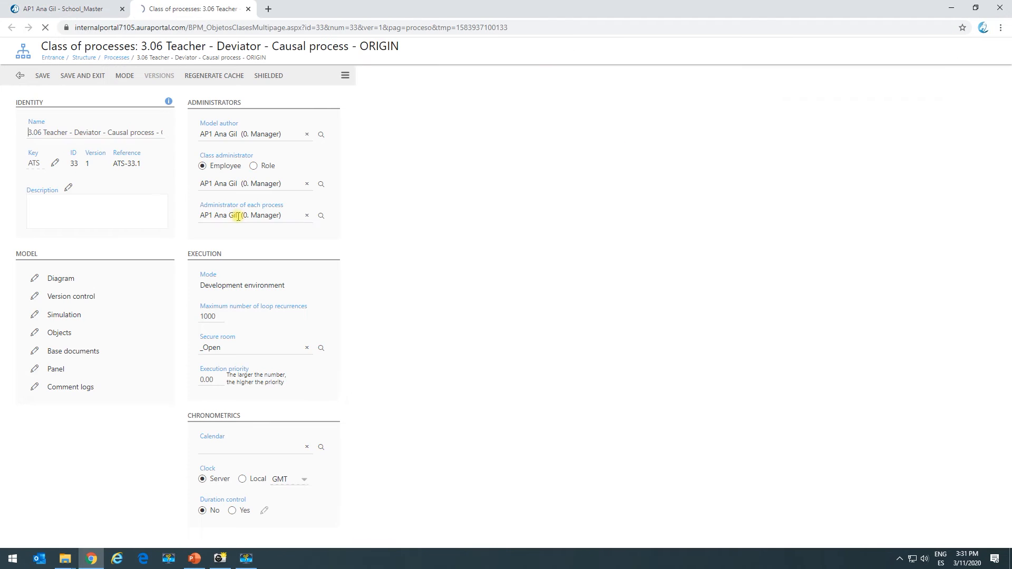
click(679, 278)
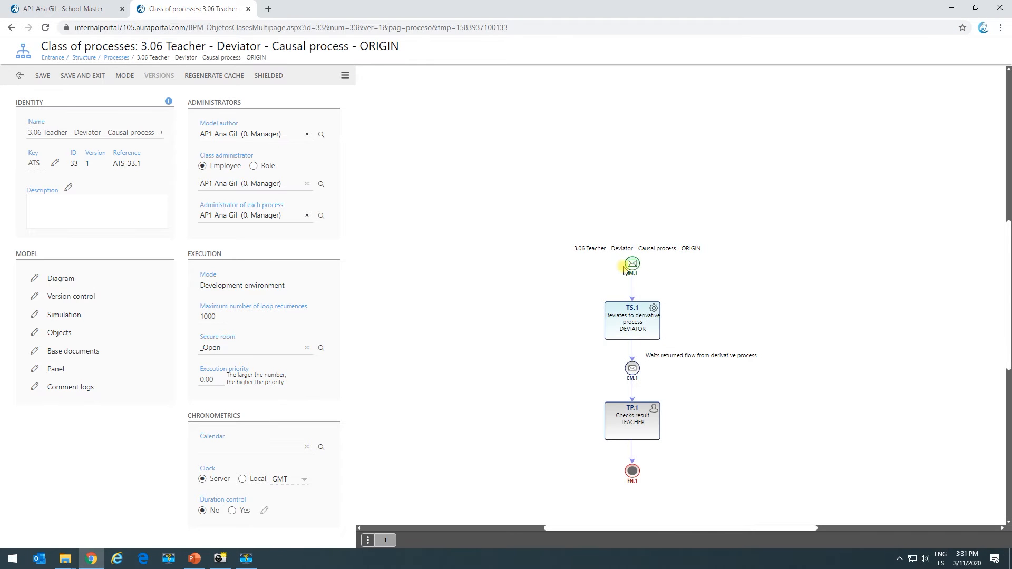
Open system task TS.1 in the diagram and delete its existing configuration data
click(627, 322)
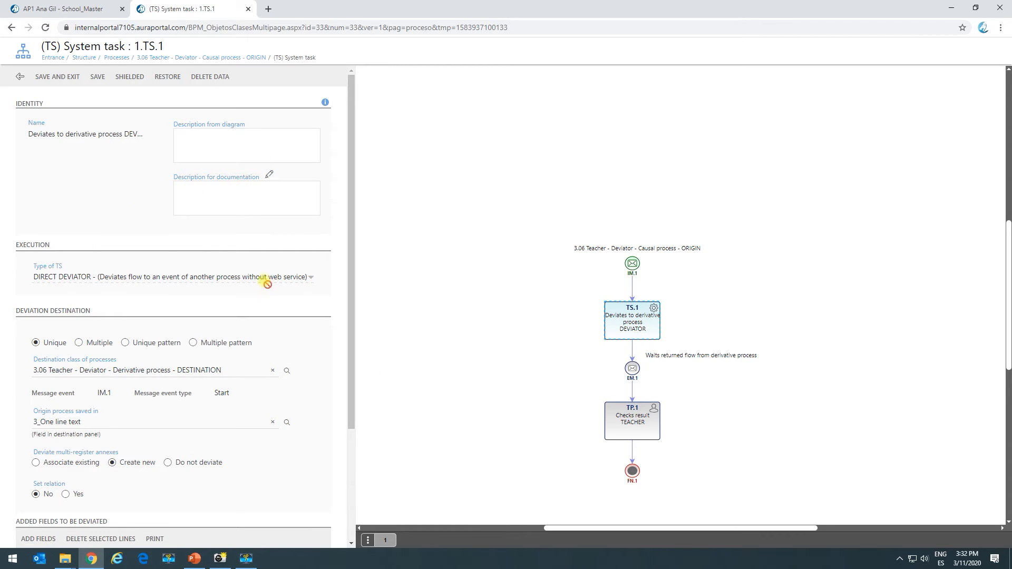
click(217, 84)
click(580, 147)
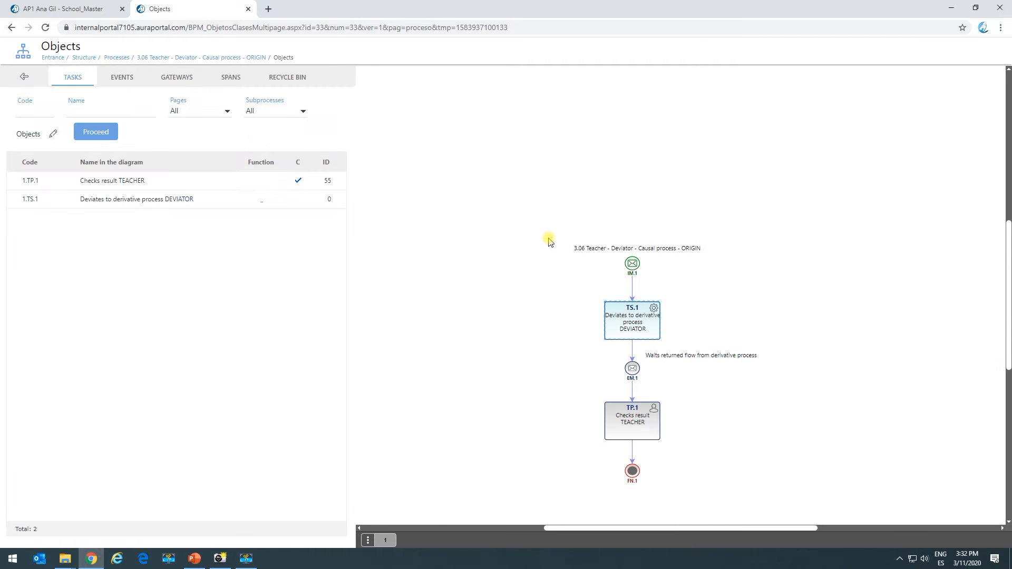
Reopen system task TS.1 and make it a DEVIATOR with the function "Deviates flow to an event of another process without web service"
click(149, 199)
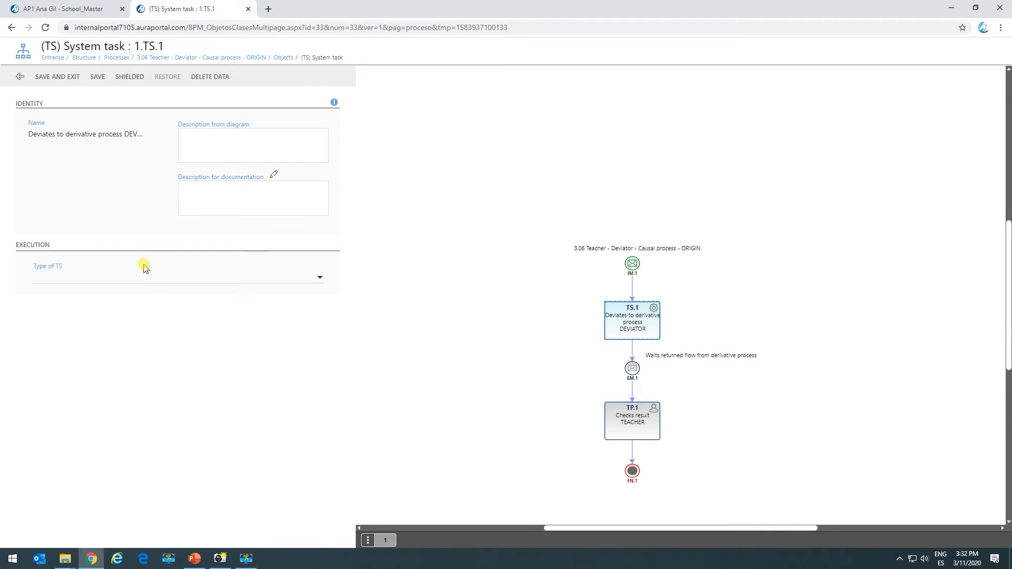
click(136, 280)
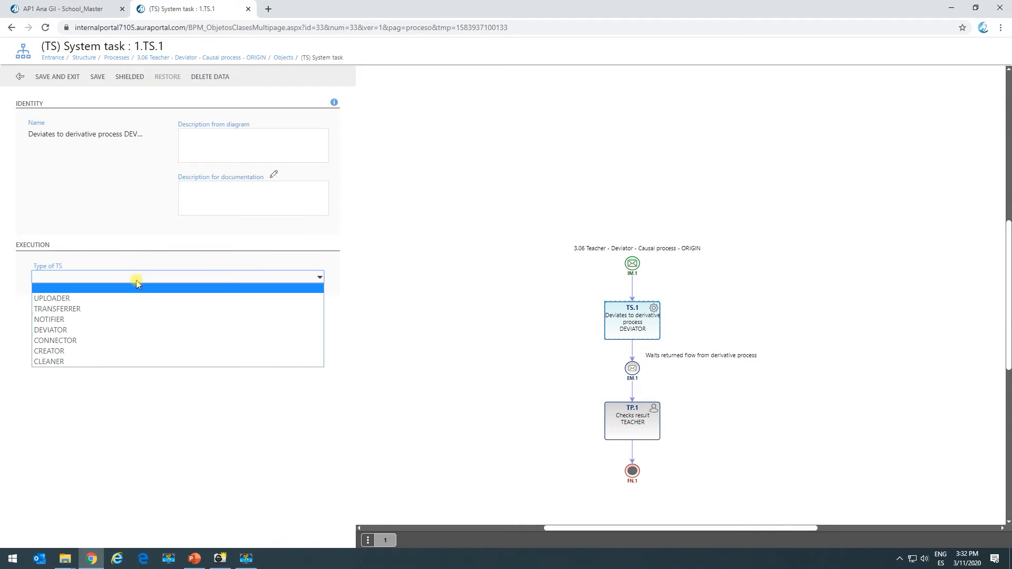
click(73, 330)
click(136, 312)
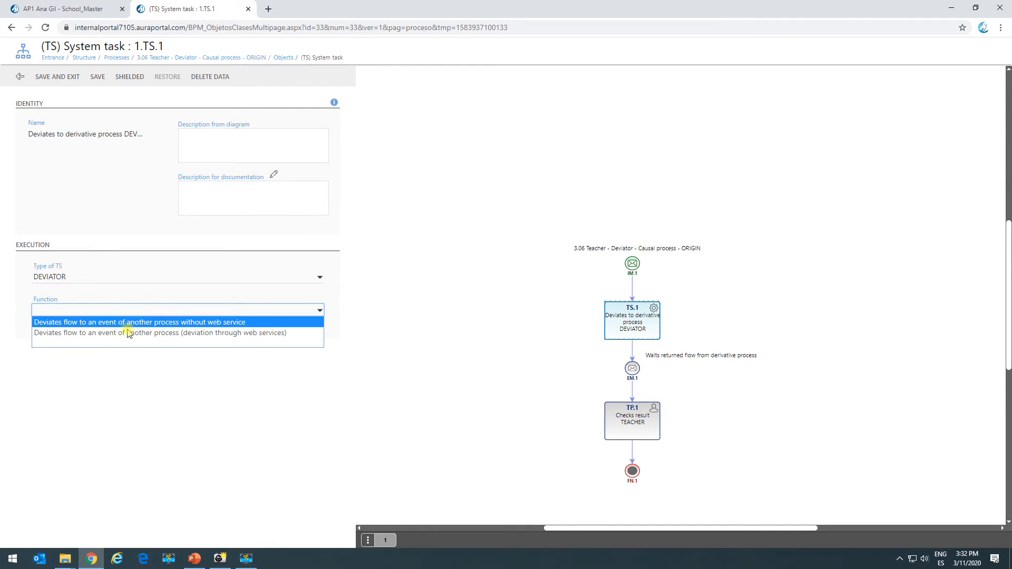
click(216, 323)
click(68, 338)
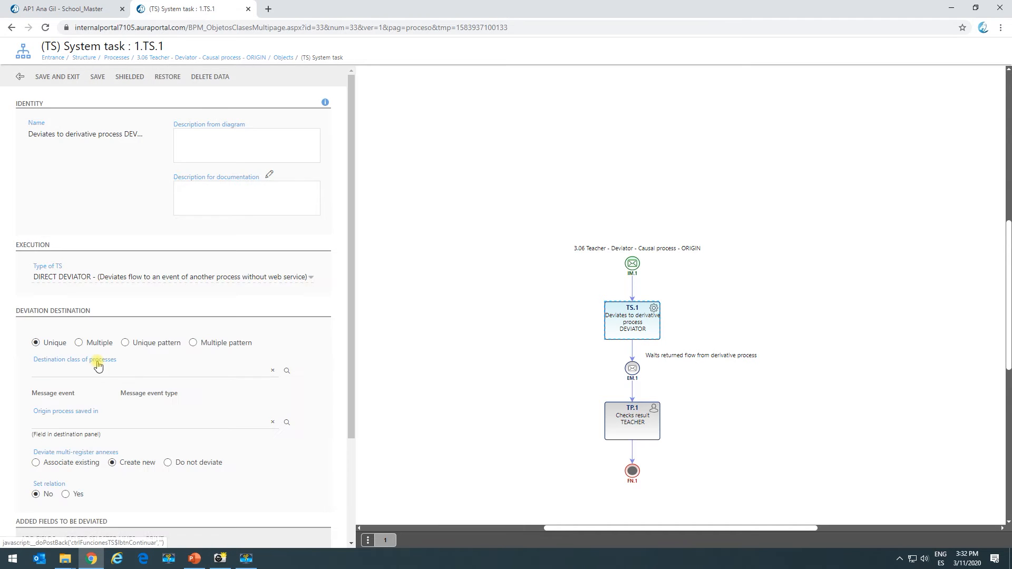
Set the deviation destination to Multiple, with 3.06 Teacher - Deviator - Derivative process - DESTINATION as the destination class of processes
scroll(108, 269, down, 3)
click(94, 213)
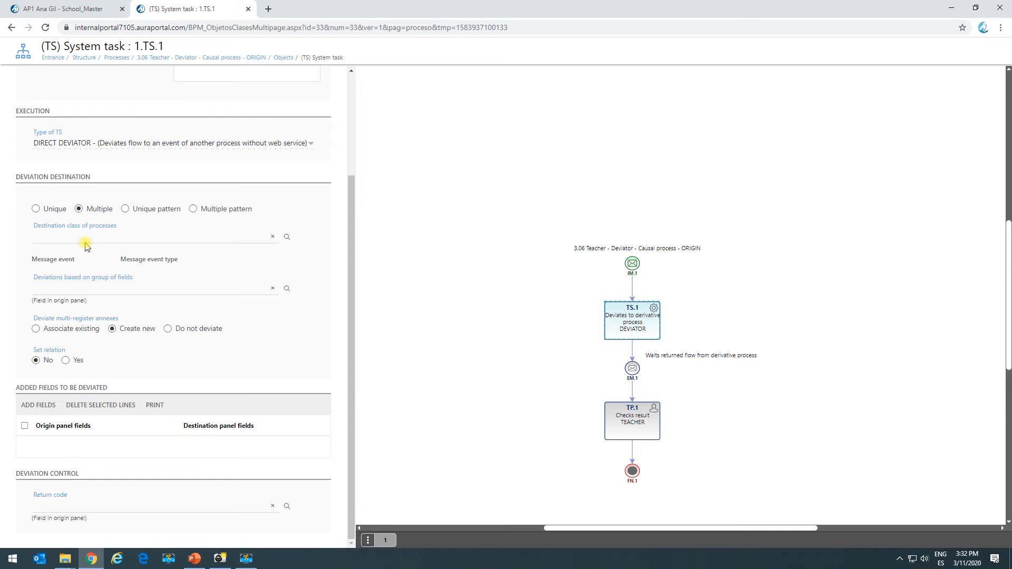
click(88, 234)
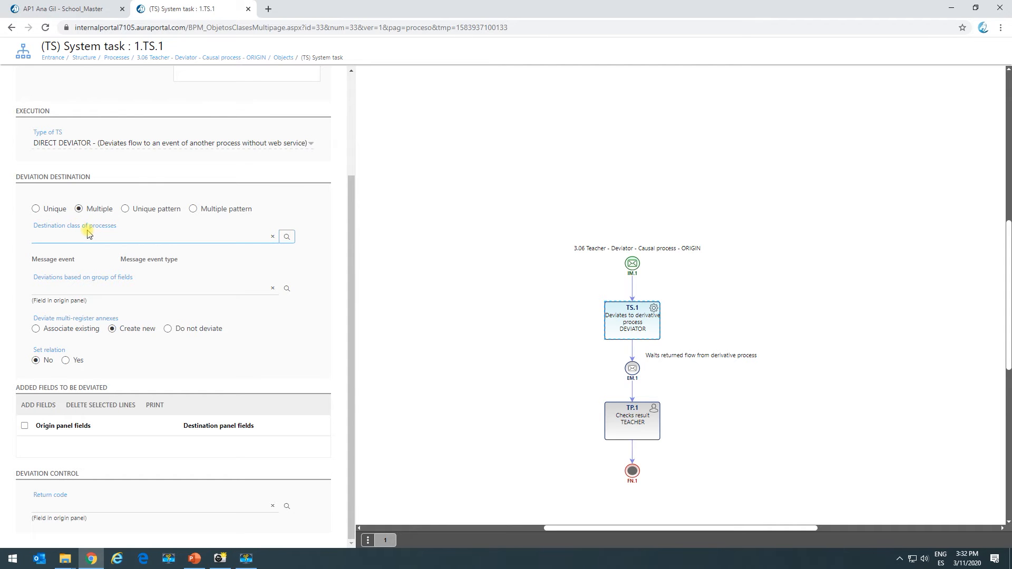
click(287, 238)
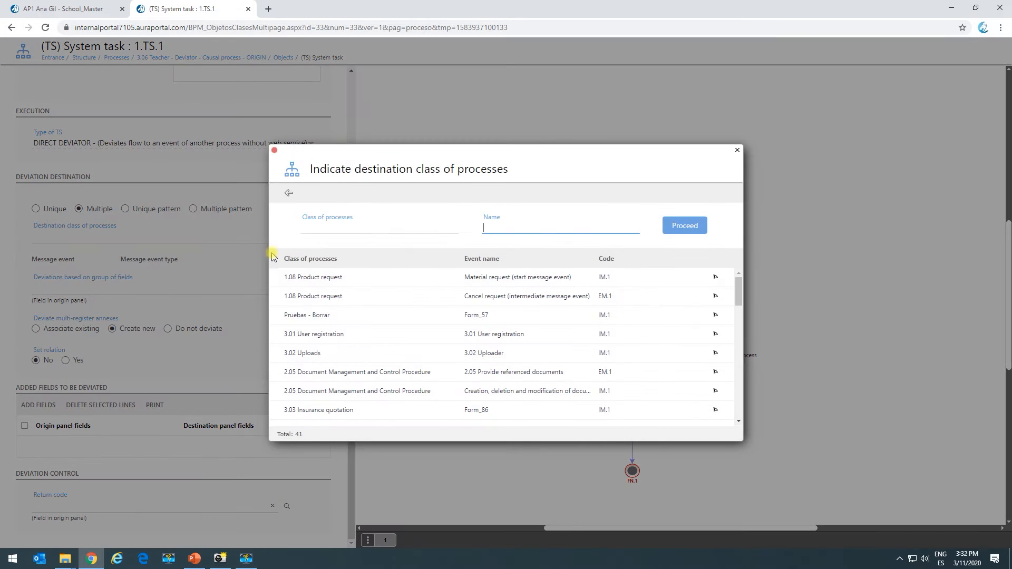
text(des)
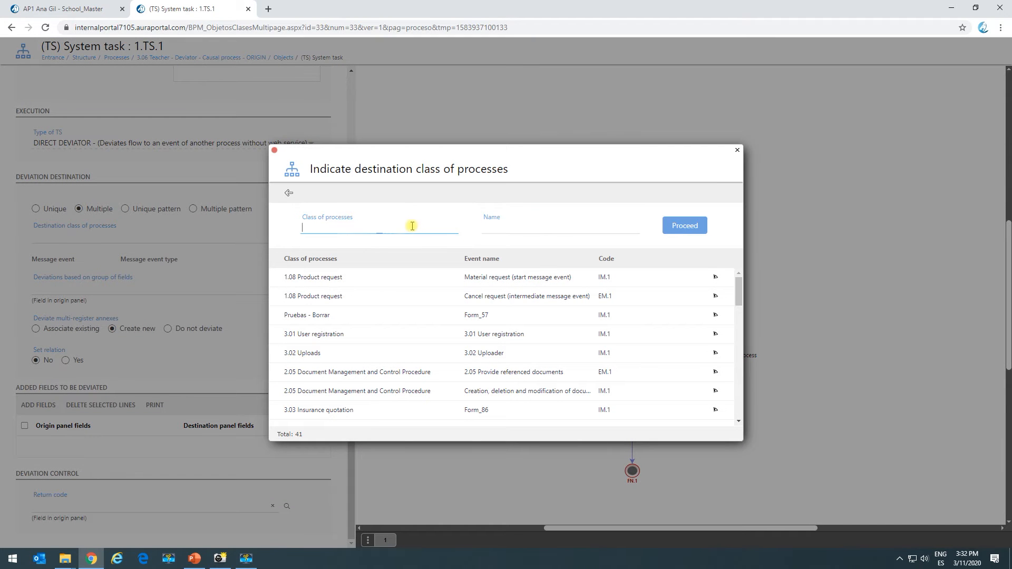
click(430, 281)
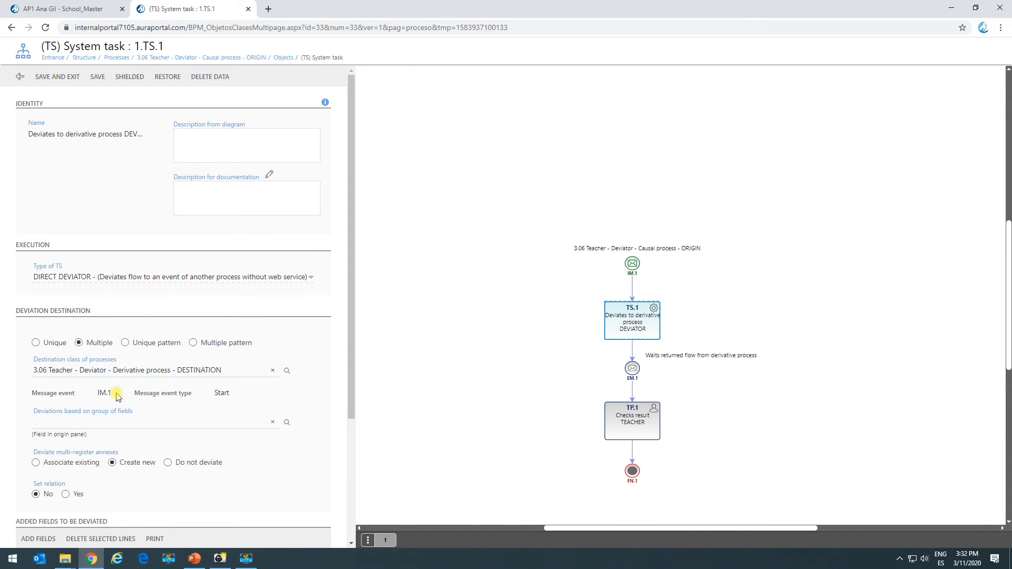
Base the deviations on the origin panel's group of fields 6_Multiple deviations
scroll(117, 396, down, 3)
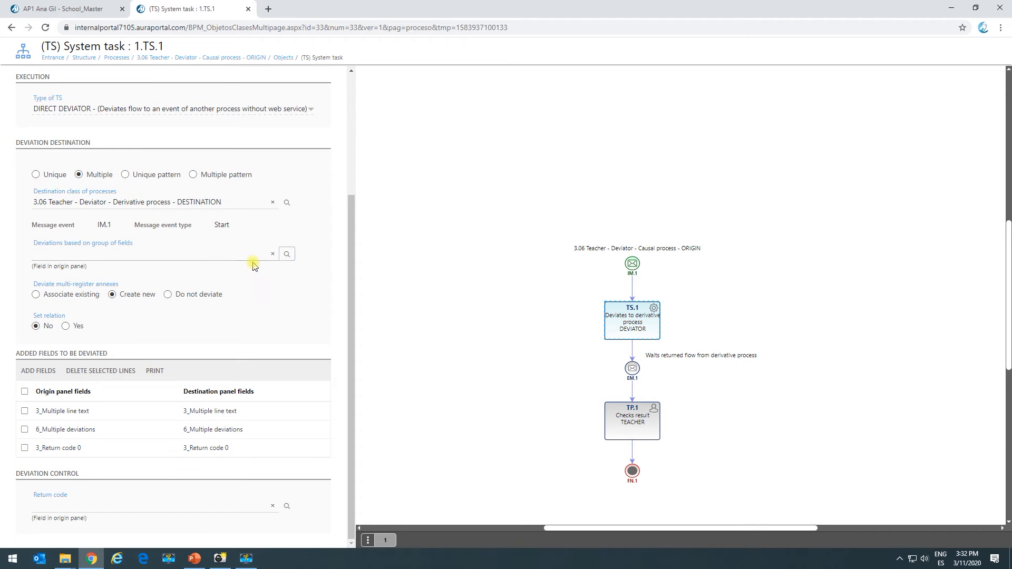
click(286, 254)
click(369, 213)
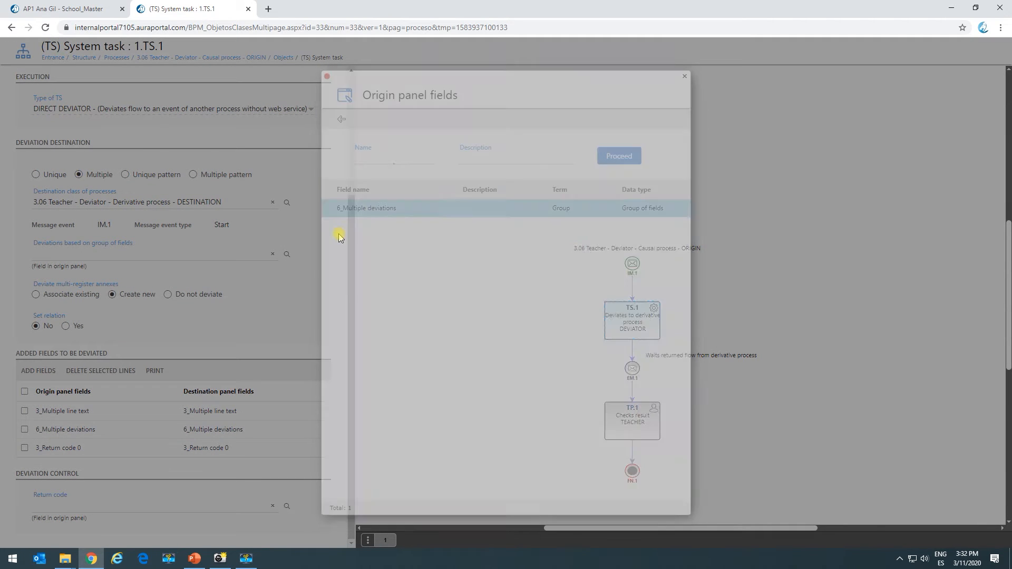
Delete all the added fields to be deviated from the system task
scroll(171, 370, down, 4)
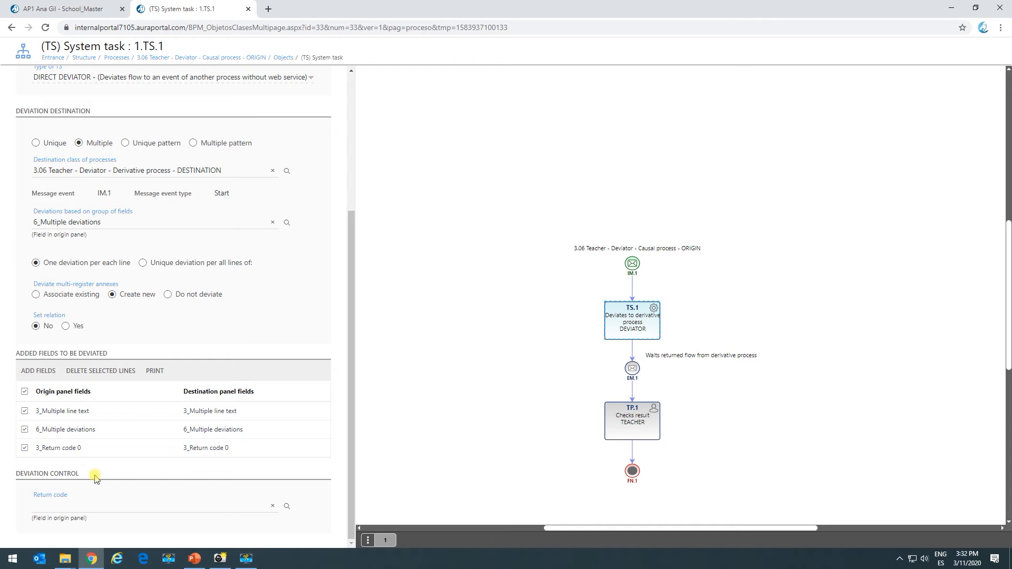
click(87, 377)
click(518, 294)
click(509, 323)
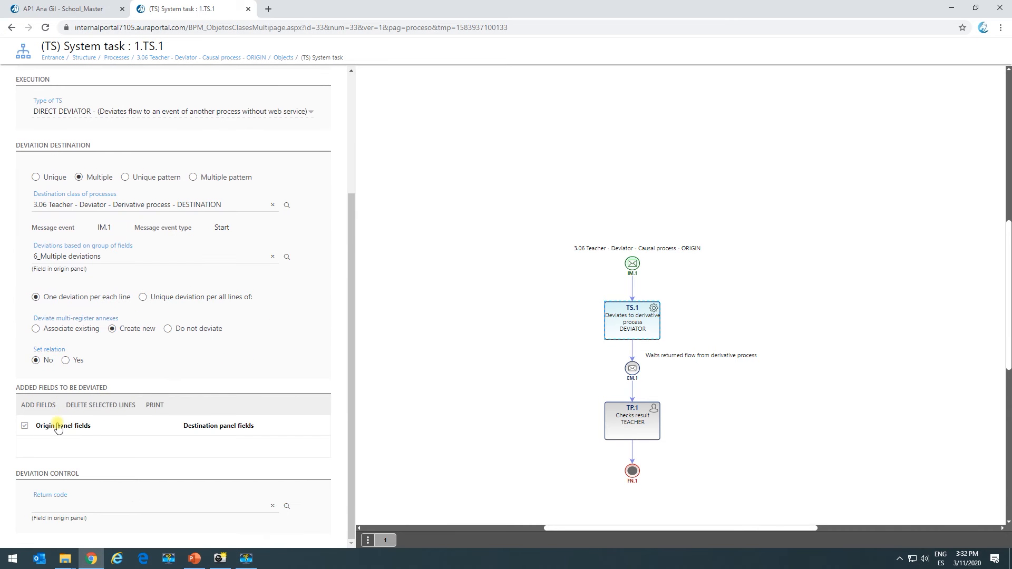
Set the deviation control return code to Multiple deviations/3_Control, and save and close the system task
click(91, 507)
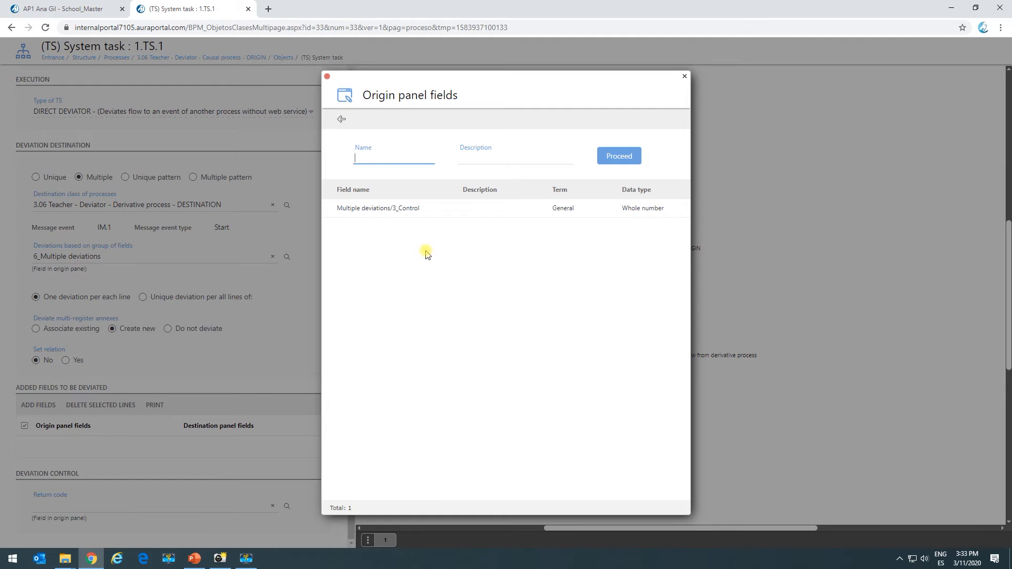
click(405, 217)
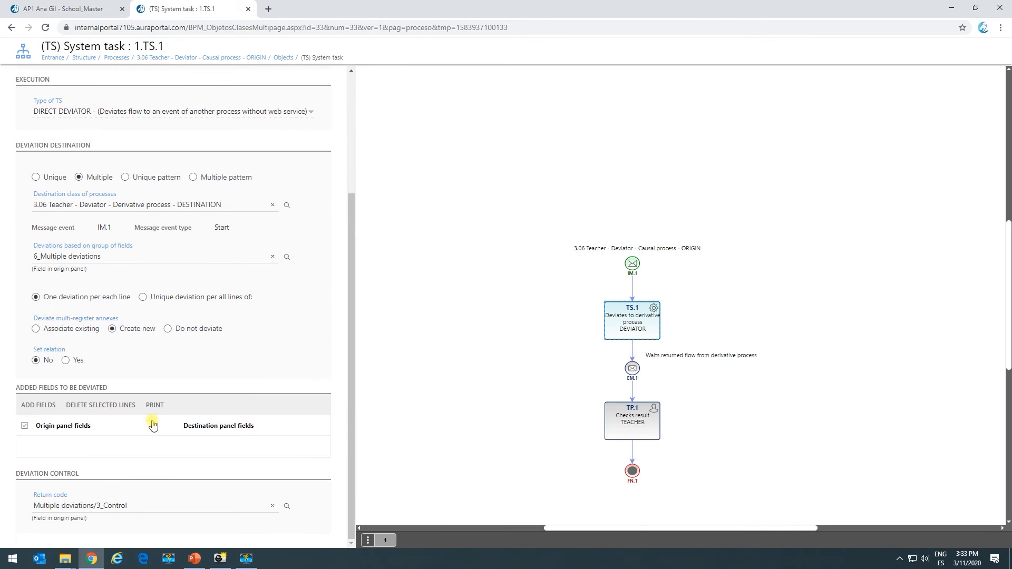
click(68, 84)
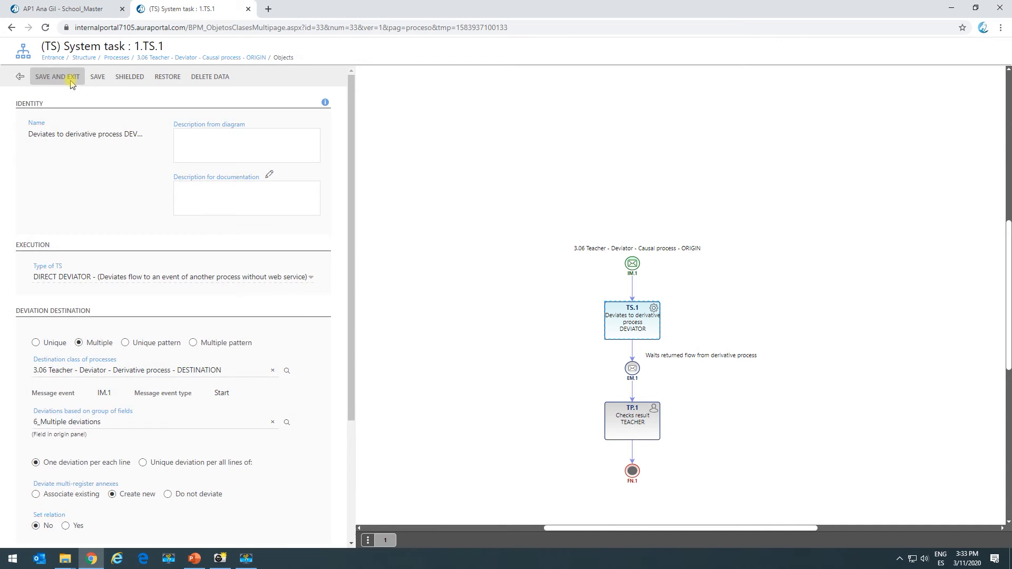
Open start event IM.1 in the diagram and edit its message form
click(633, 266)
click(63, 286)
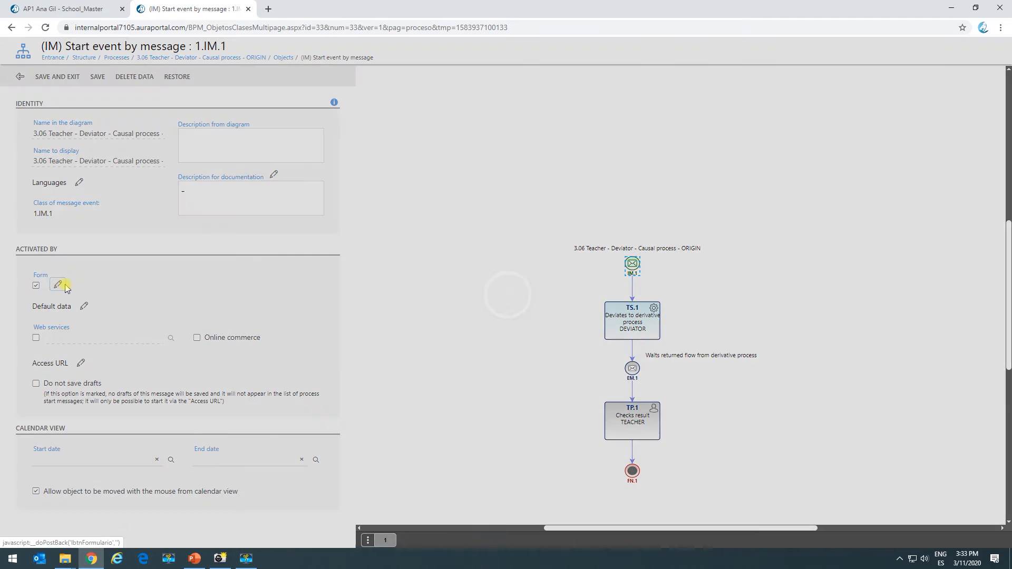
click(375, 354)
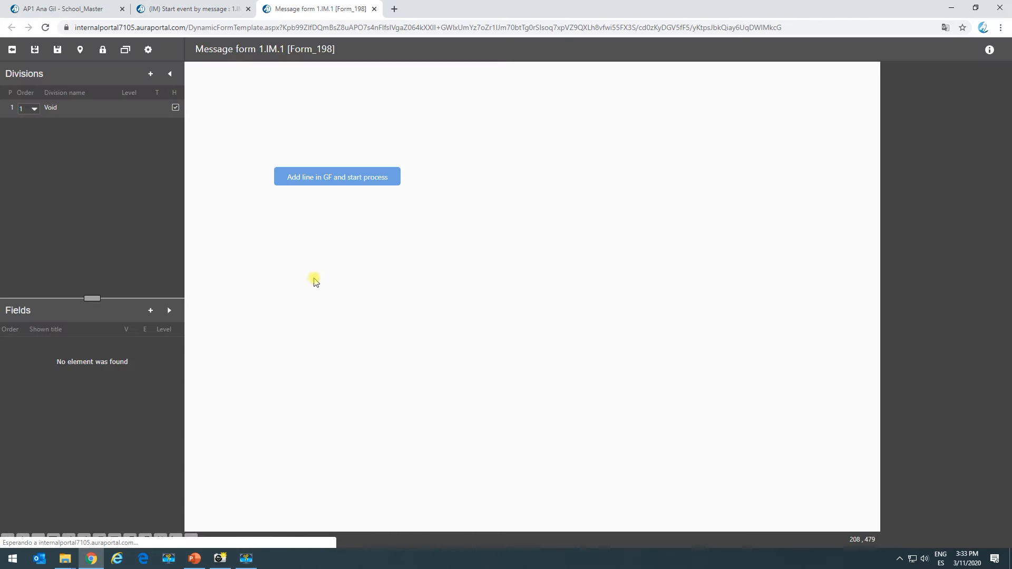
Move the "Add line in GF and start process" button down to about x 180, y 410 and remove its System task action, saving the button
drag(351, 182, 359, 295)
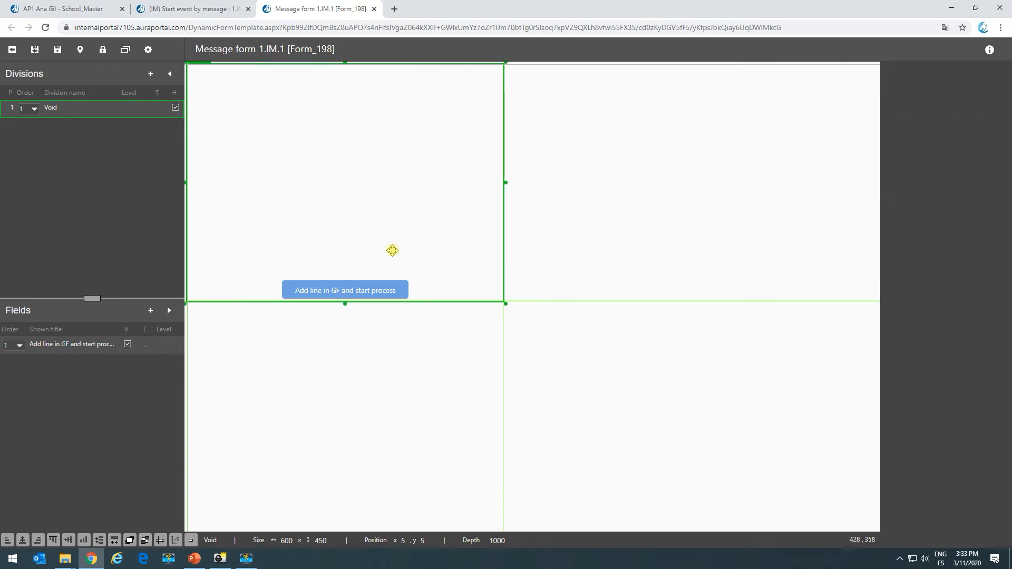
click(330, 292)
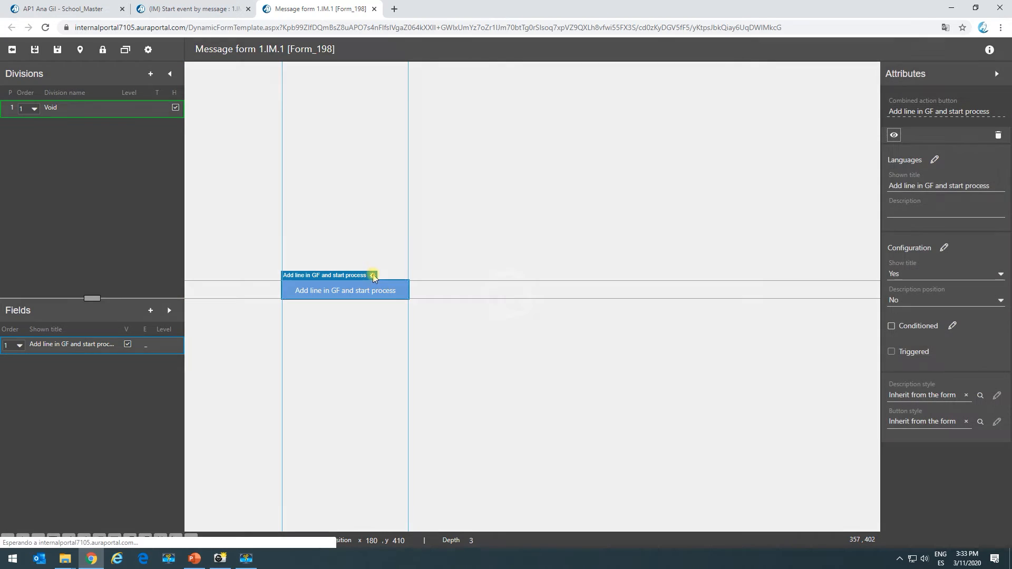
click(372, 276)
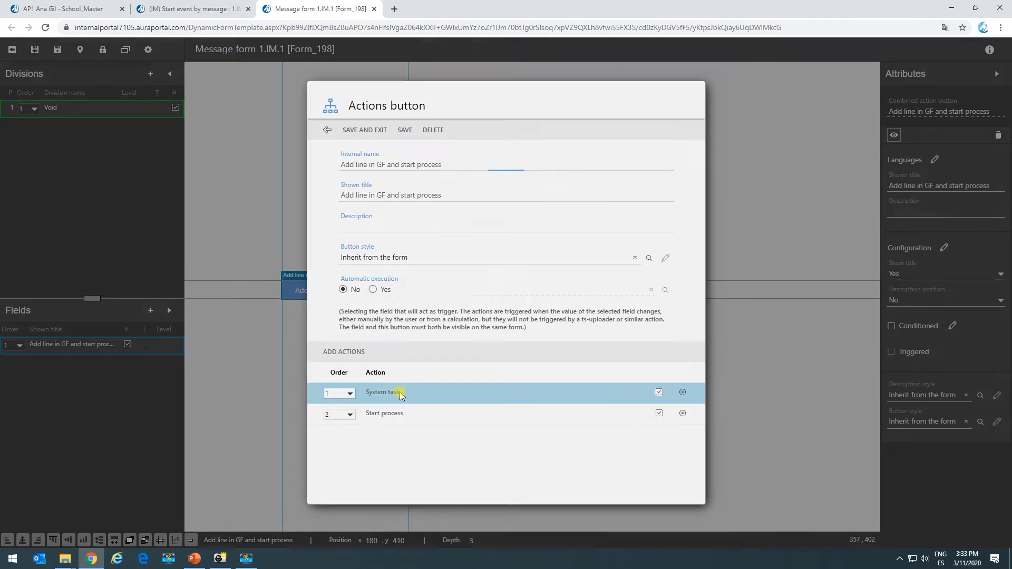
click(398, 393)
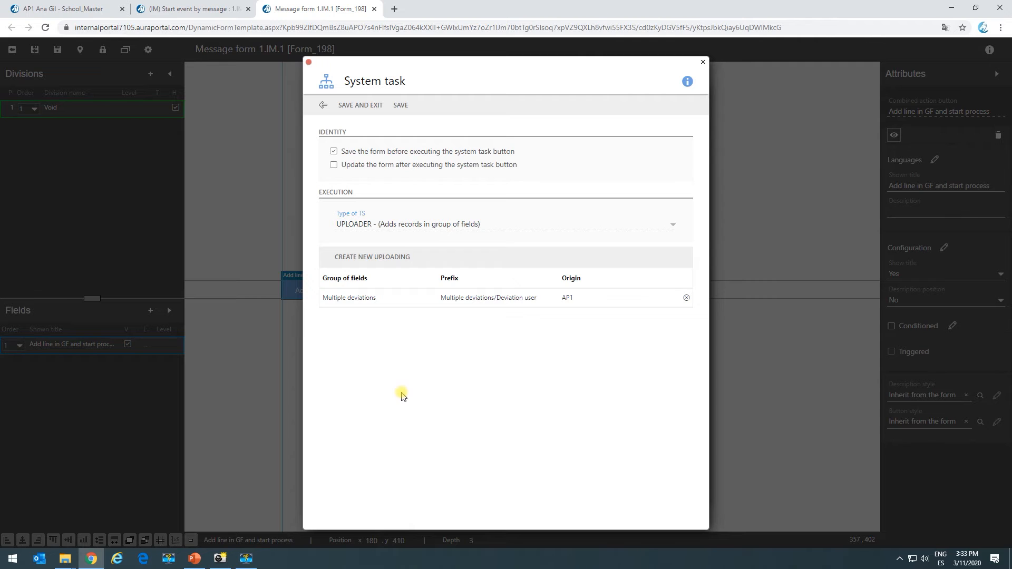
click(703, 62)
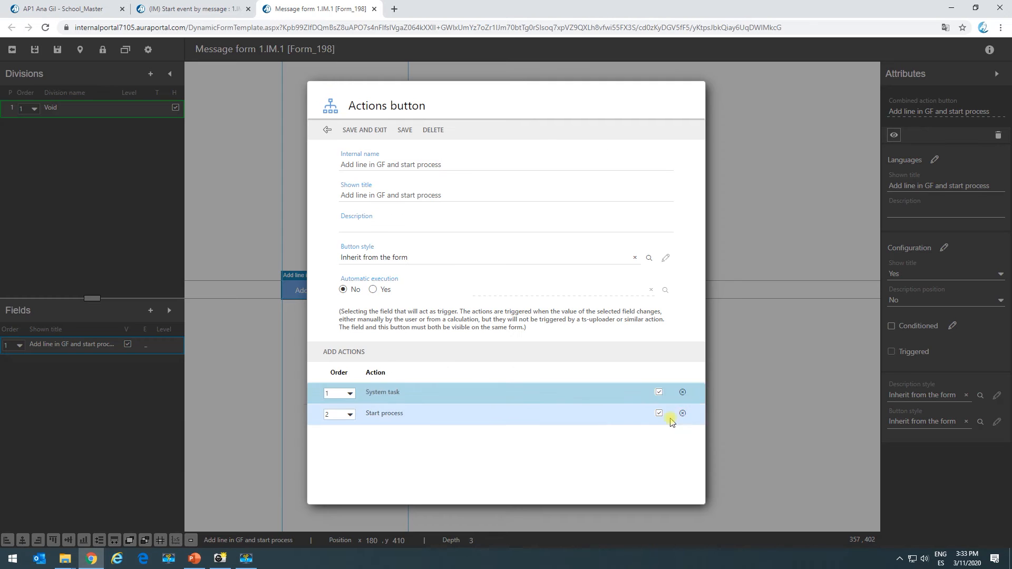
click(683, 393)
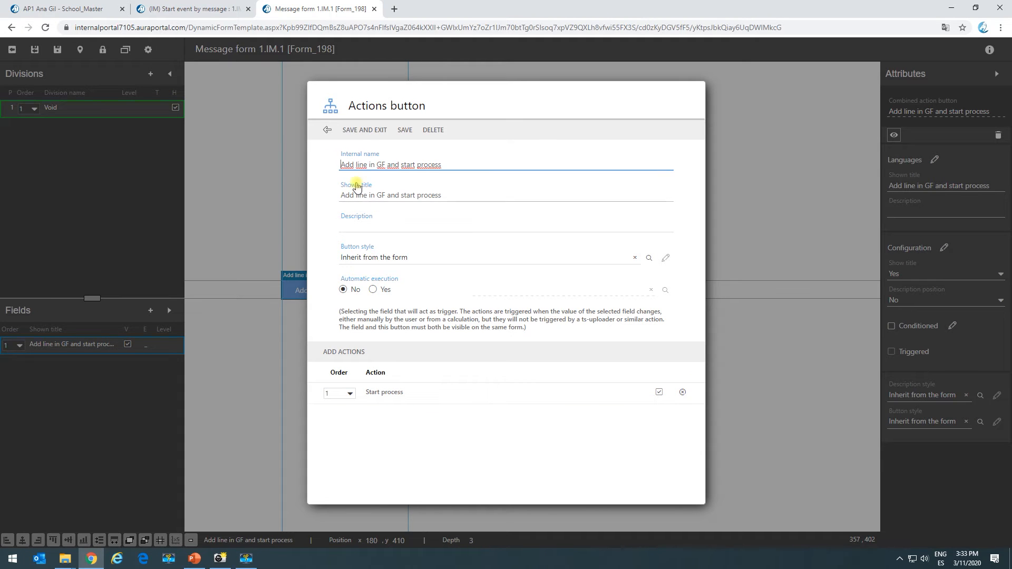
click(364, 130)
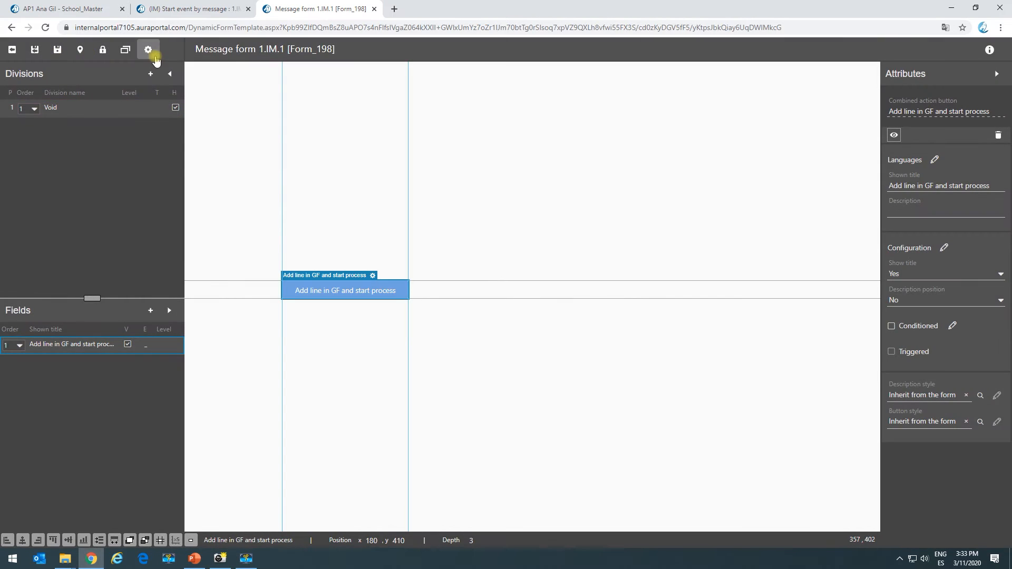
Add the Multiple deviations group of fields to the message form
click(151, 311)
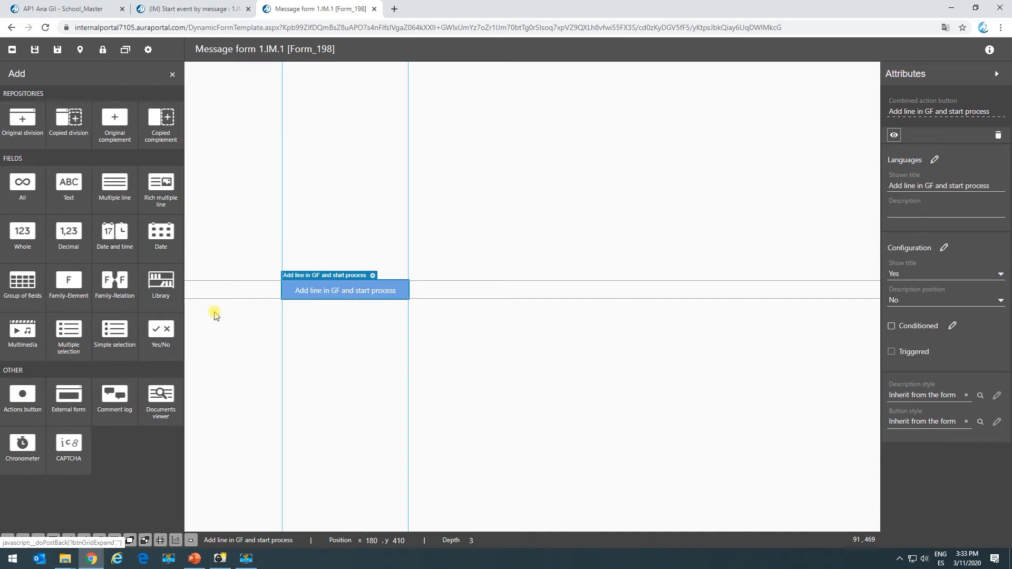
click(42, 291)
click(251, 248)
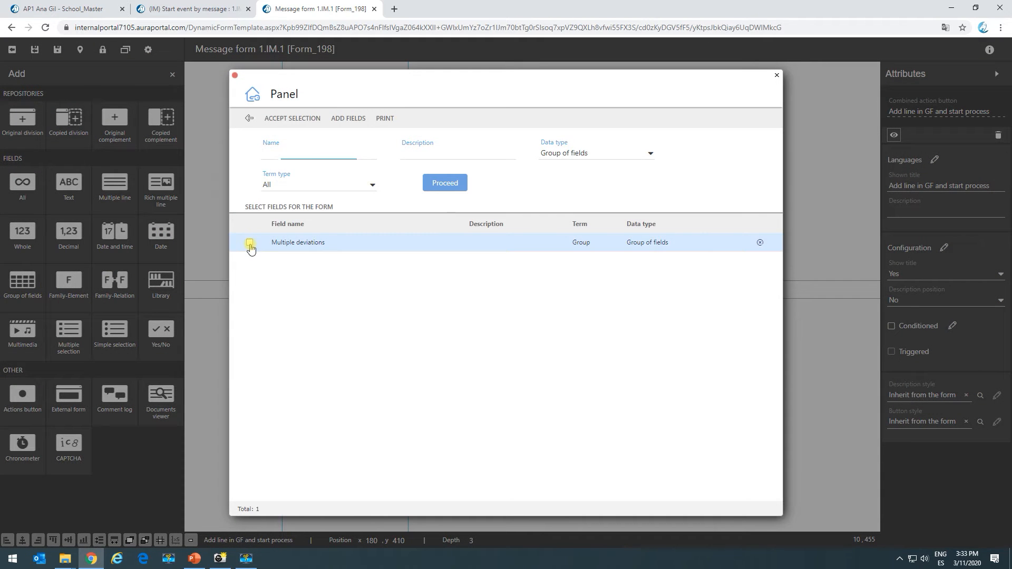
click(446, 180)
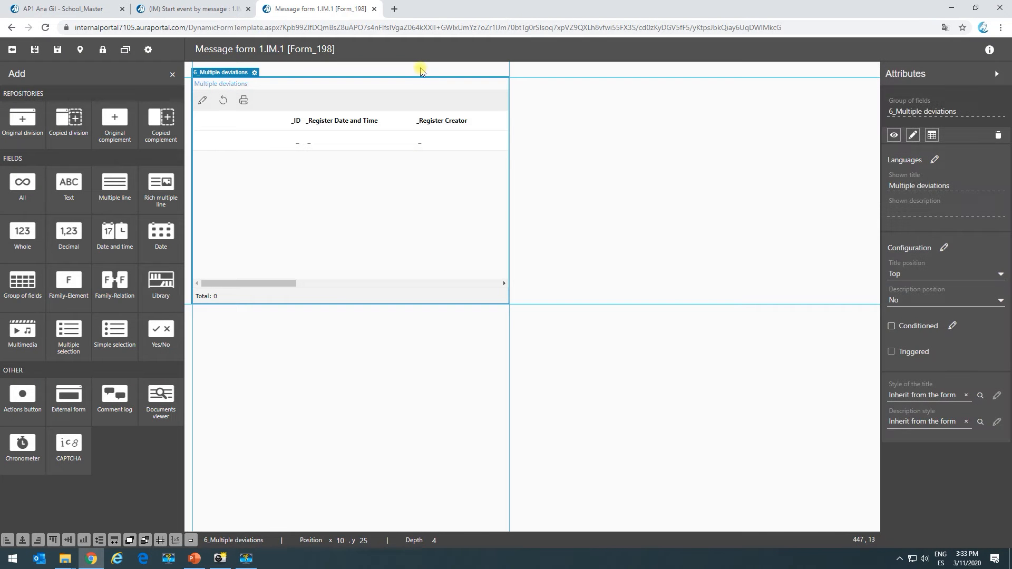
Widen the Void division to about 1260 and lengthen it, placing the "Add line in GF and start process" button at about x 1030, y 730
click(423, 70)
drag(506, 183, 853, 183)
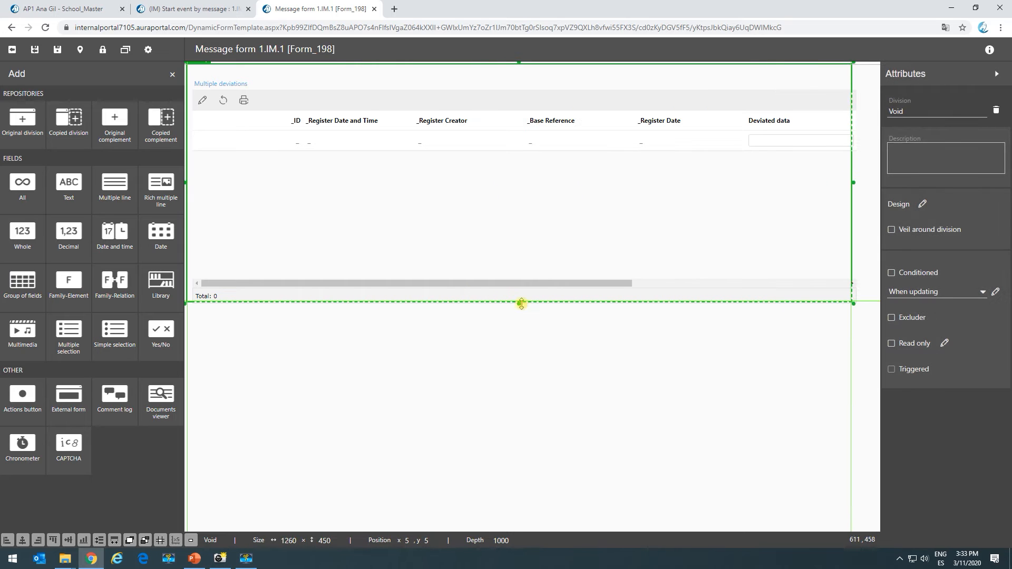
drag(517, 305, 518, 219)
click(357, 289)
drag(357, 289, 835, 488)
click(644, 149)
click(564, 73)
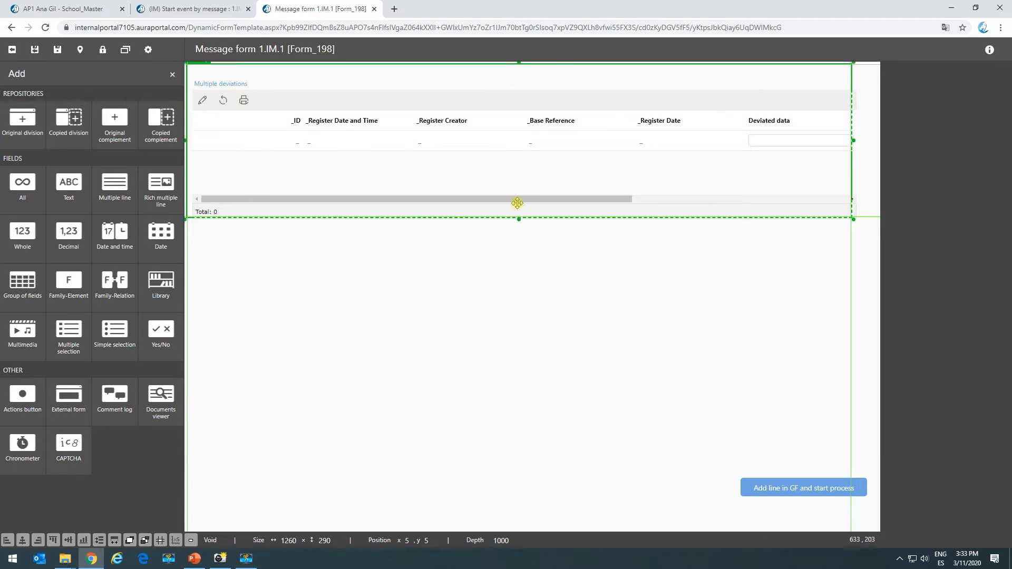
drag(518, 217, 560, 429)
drag(843, 488, 826, 456)
Check the message form's window size in the form properties, then save the form and close its editor
click(149, 49)
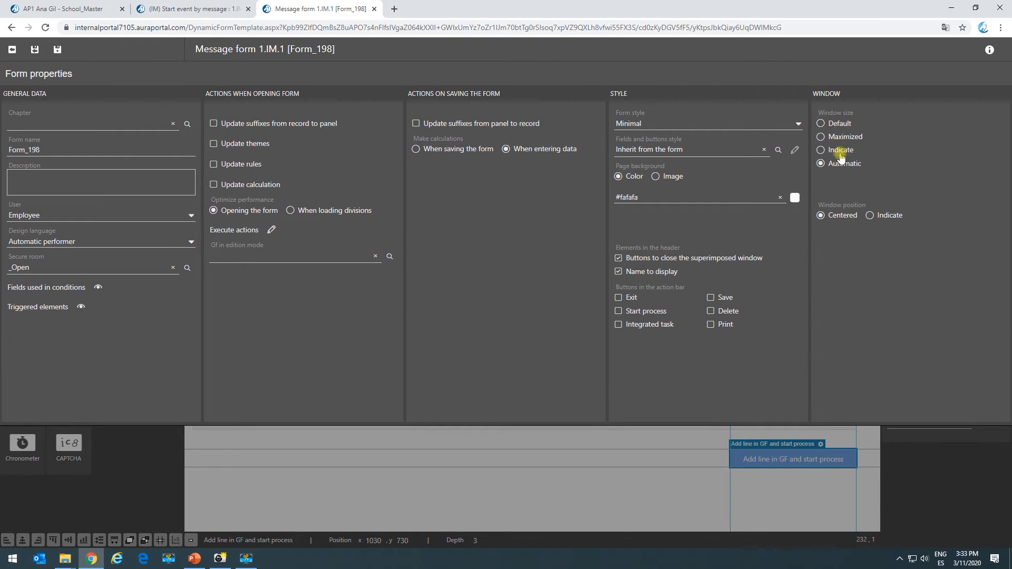
click(35, 49)
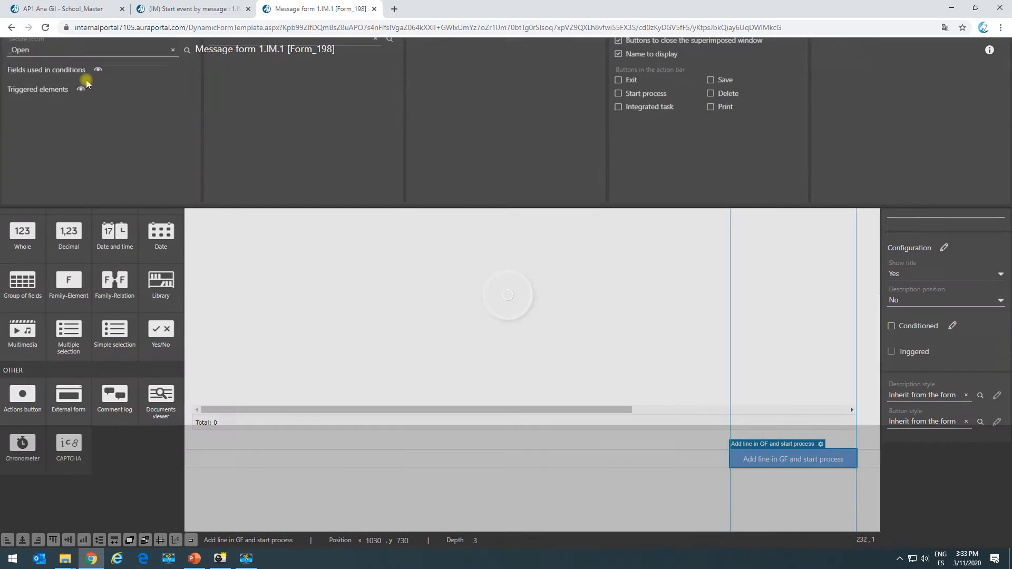
click(58, 49)
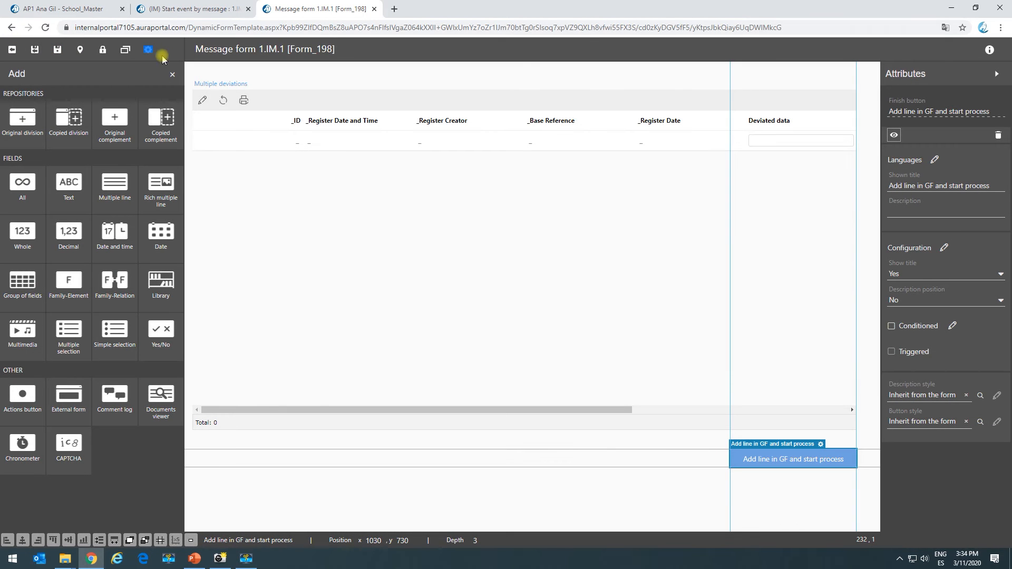
click(375, 10)
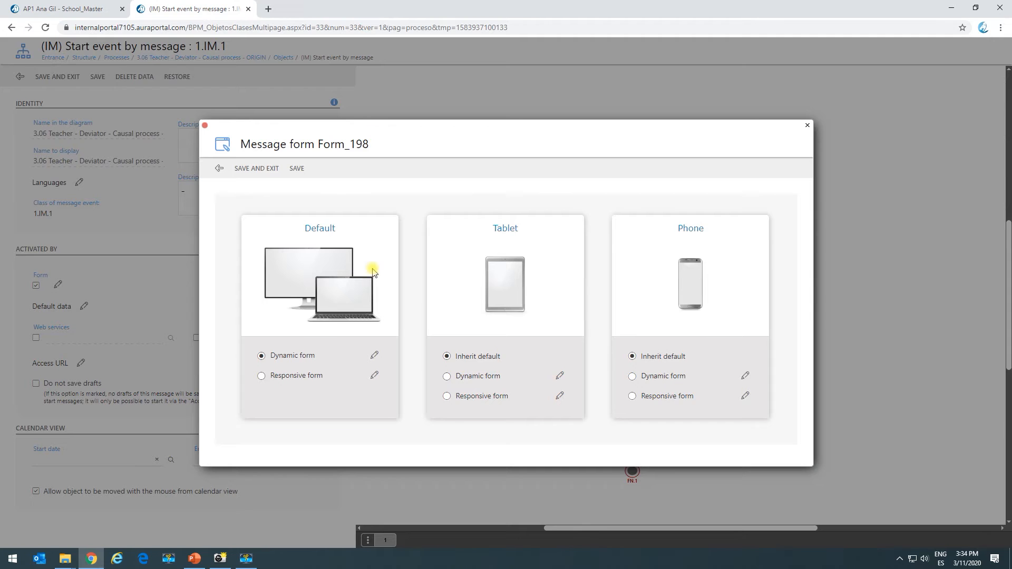
click(228, 167)
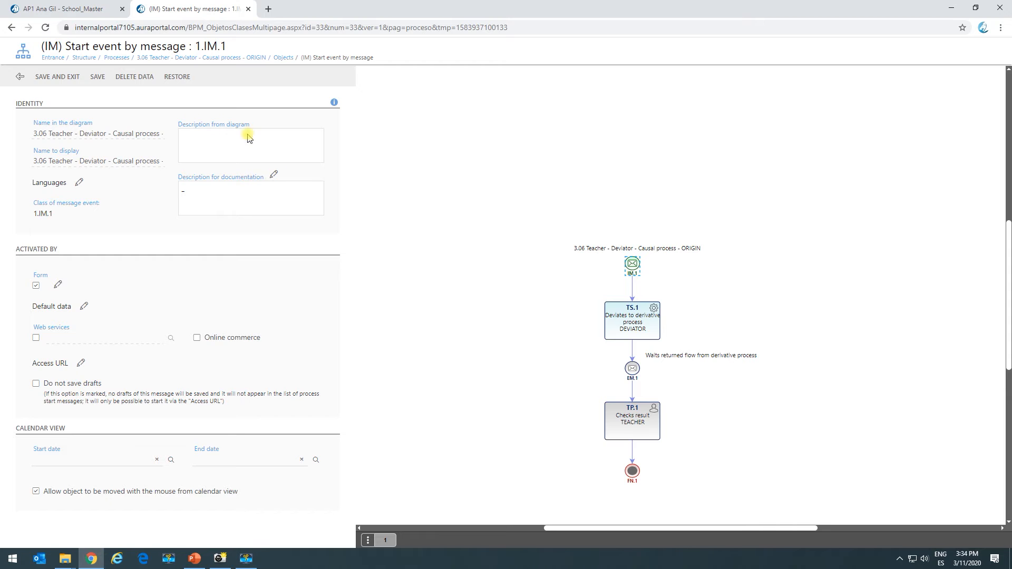
Copy the access URL of start event 1.IM.1 and open it in a new browser tab
click(34, 78)
click(47, 205)
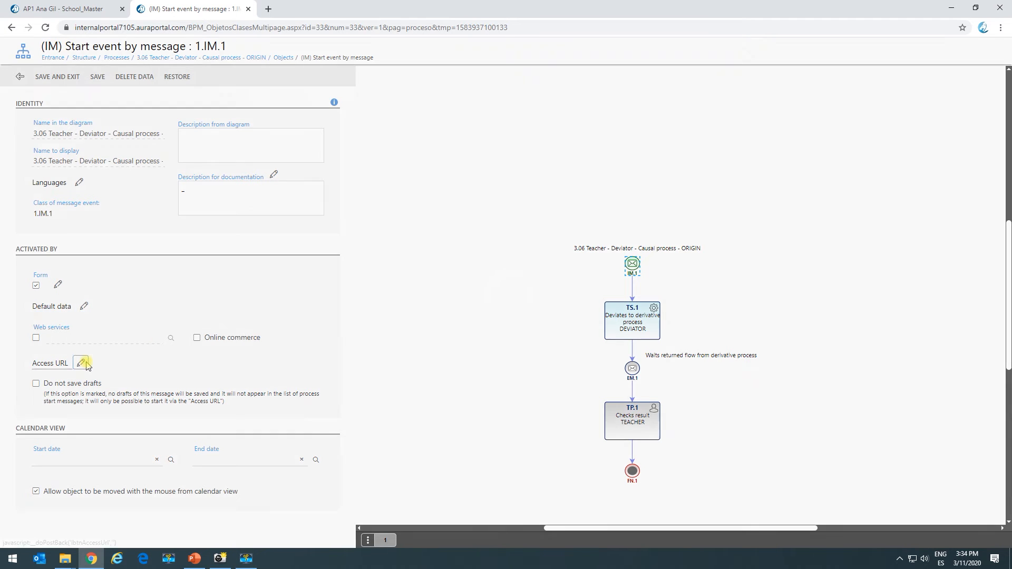
click(82, 364)
click(961, 191)
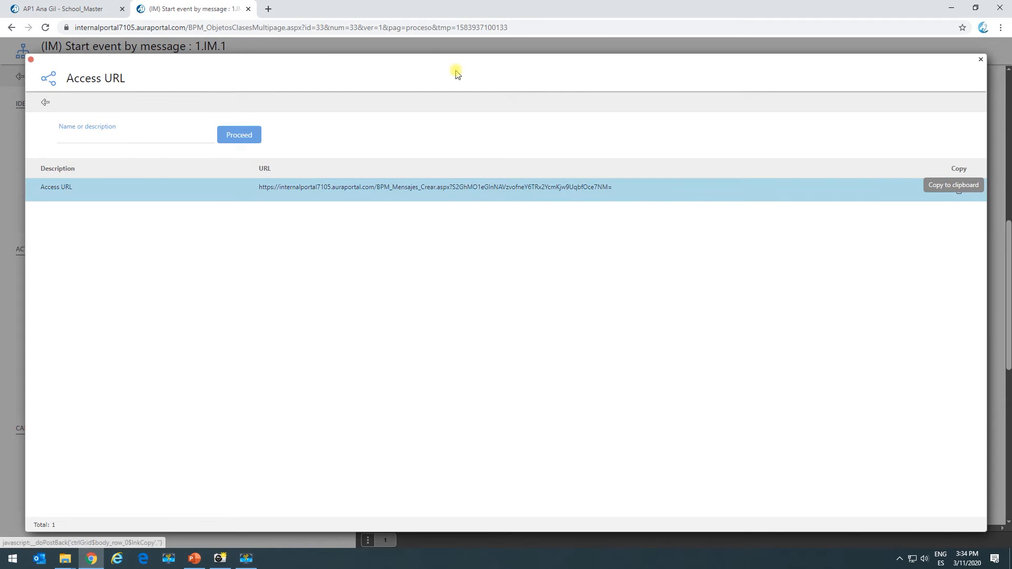
click(268, 9)
key(ctrl+v)
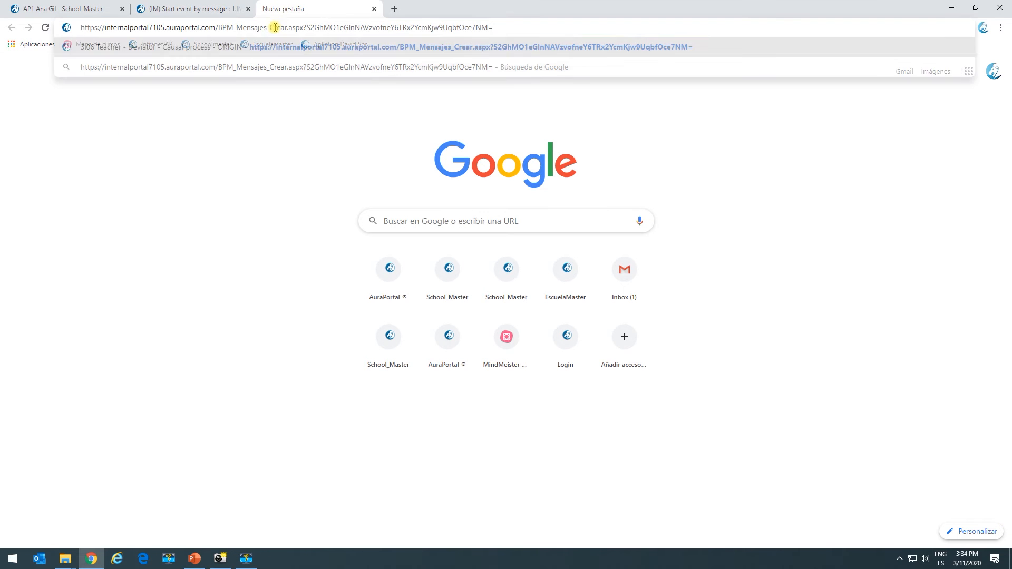
key(Return)
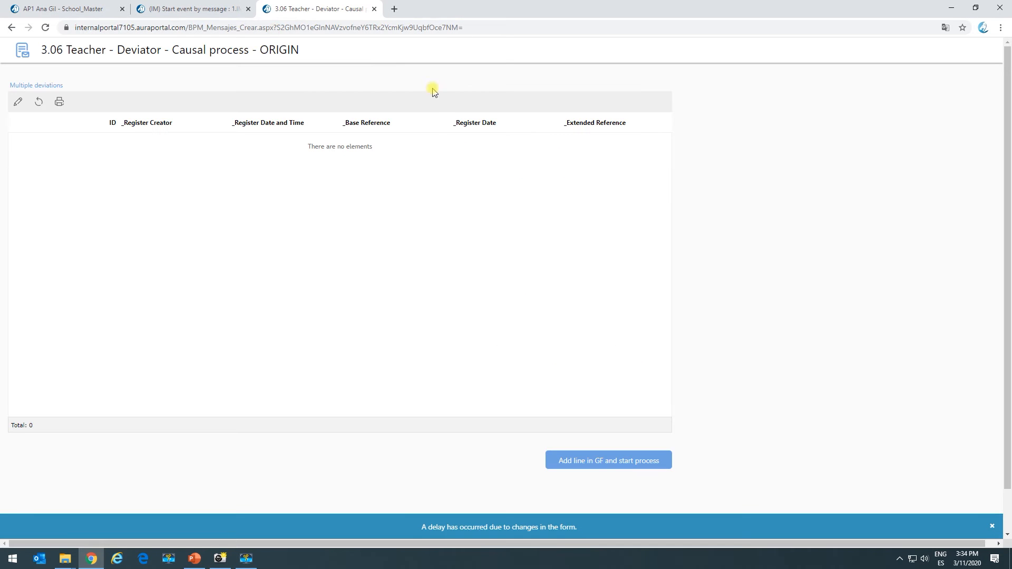
Open the Multiple deviations group of fields for editing and add three lines
click(17, 102)
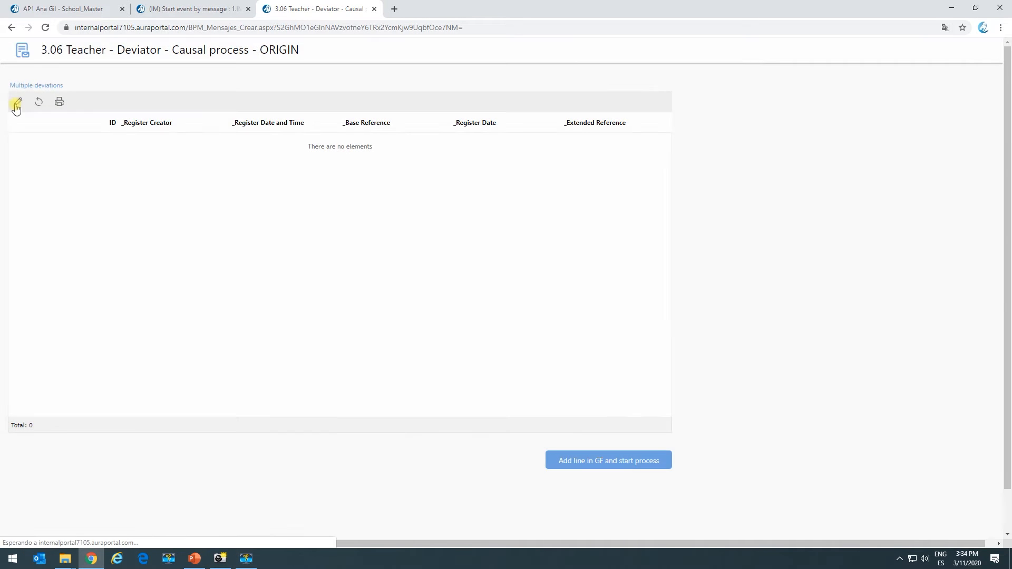
click(17, 112)
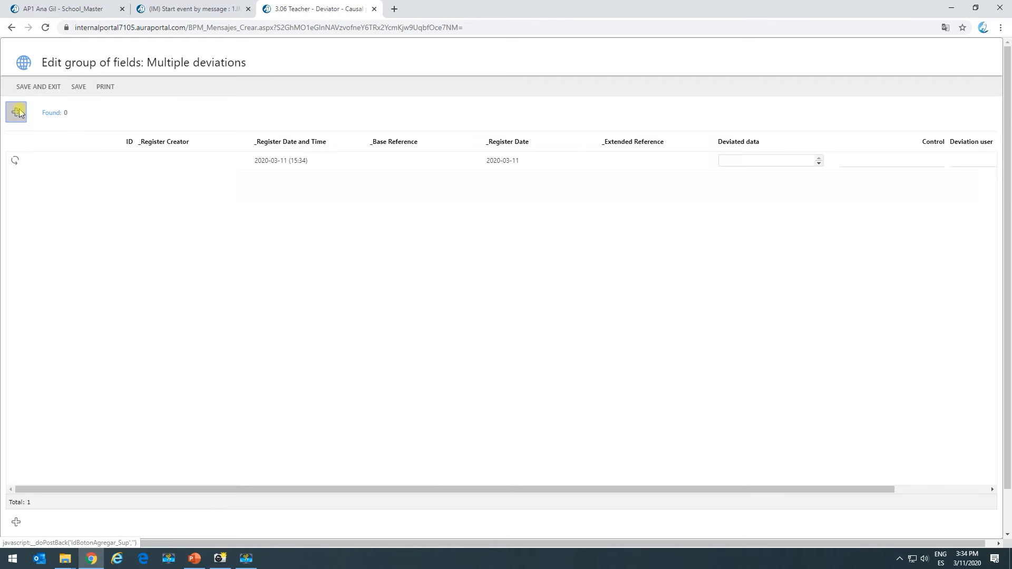
click(17, 113)
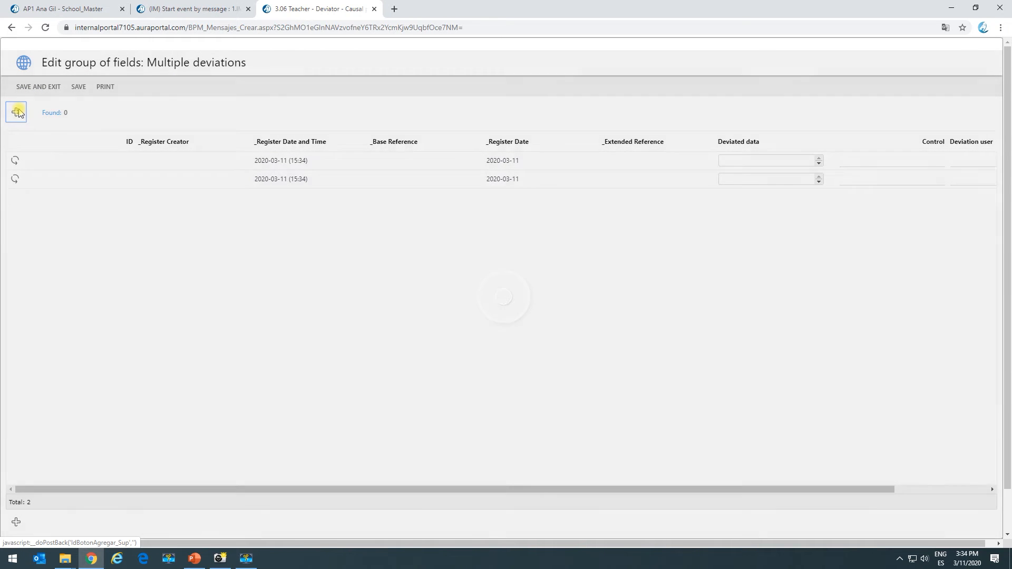
click(18, 113)
click(17, 112)
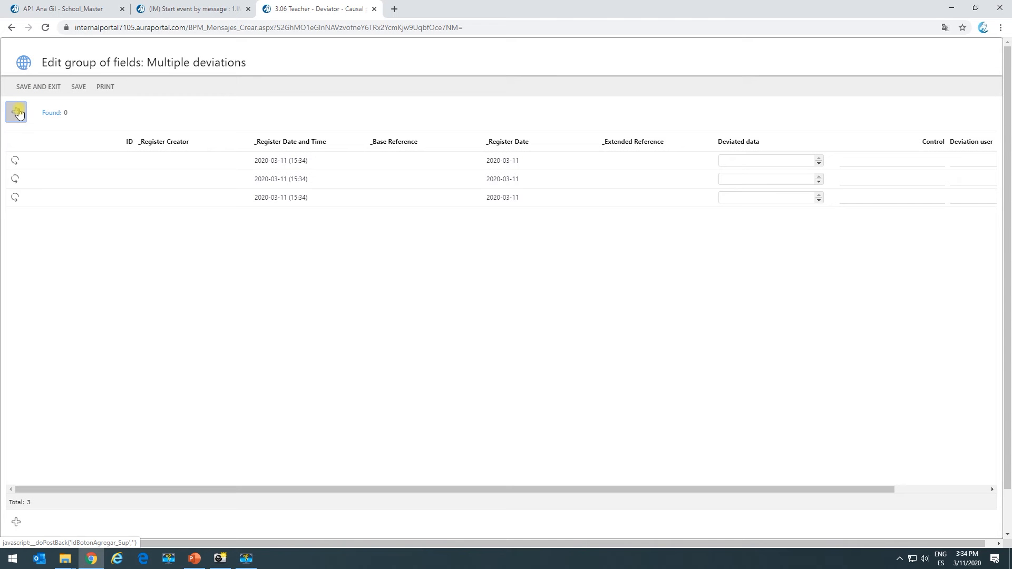
Enter AAAA, BBBB and CCCC as Deviated data in the three lines, then save and exit the group
click(769, 159)
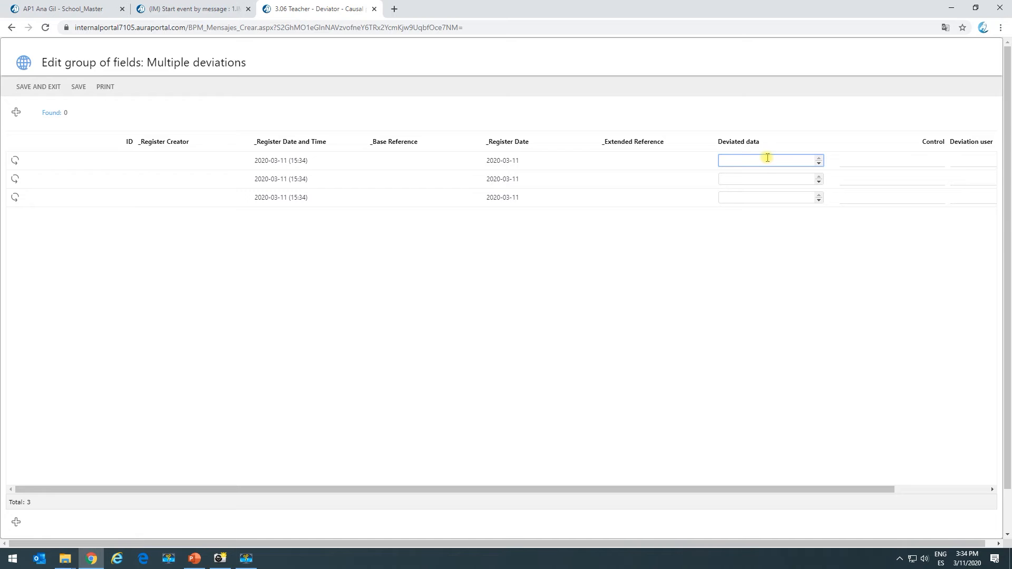
click(747, 180)
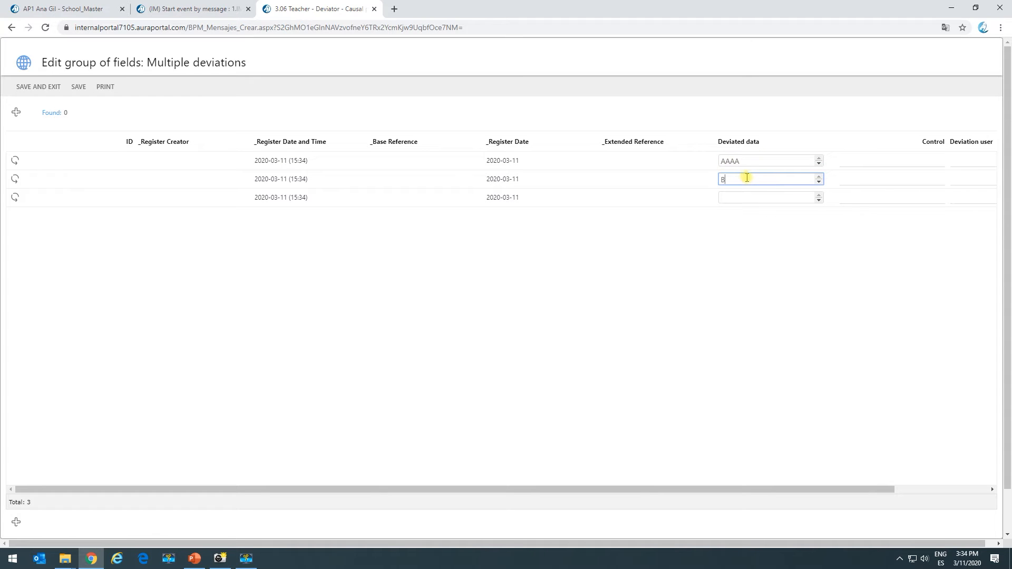
click(752, 196)
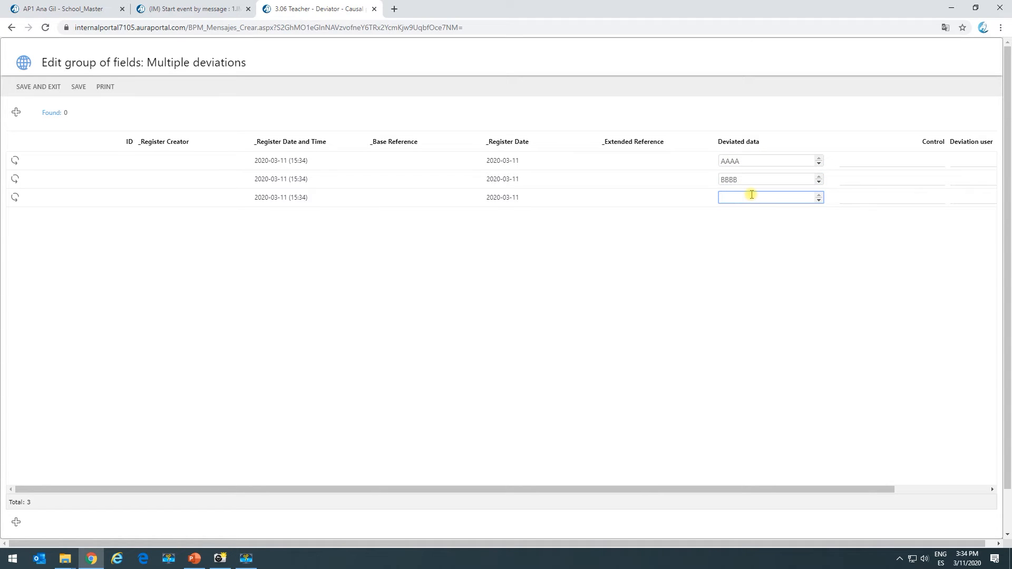
click(761, 277)
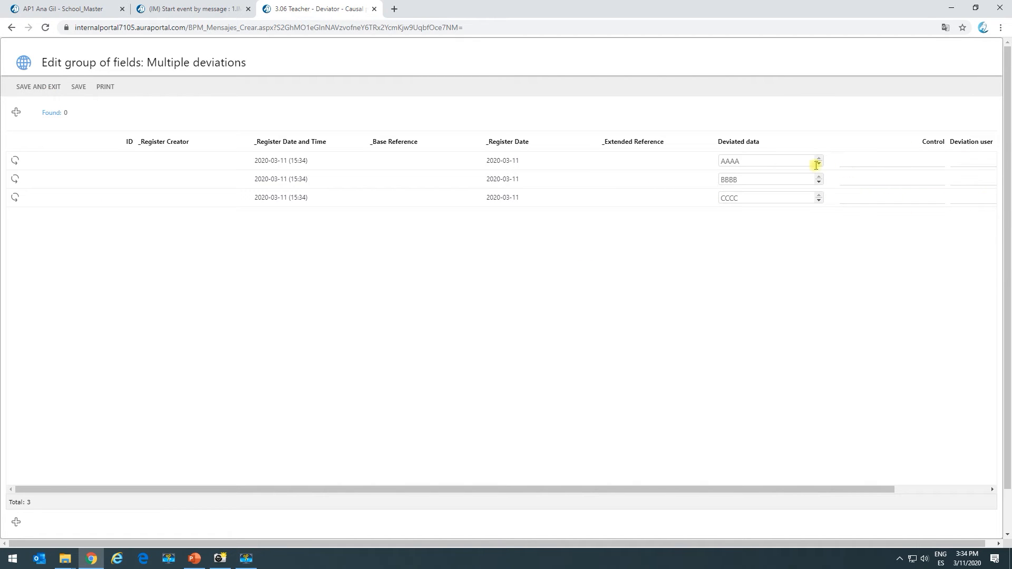
click(50, 94)
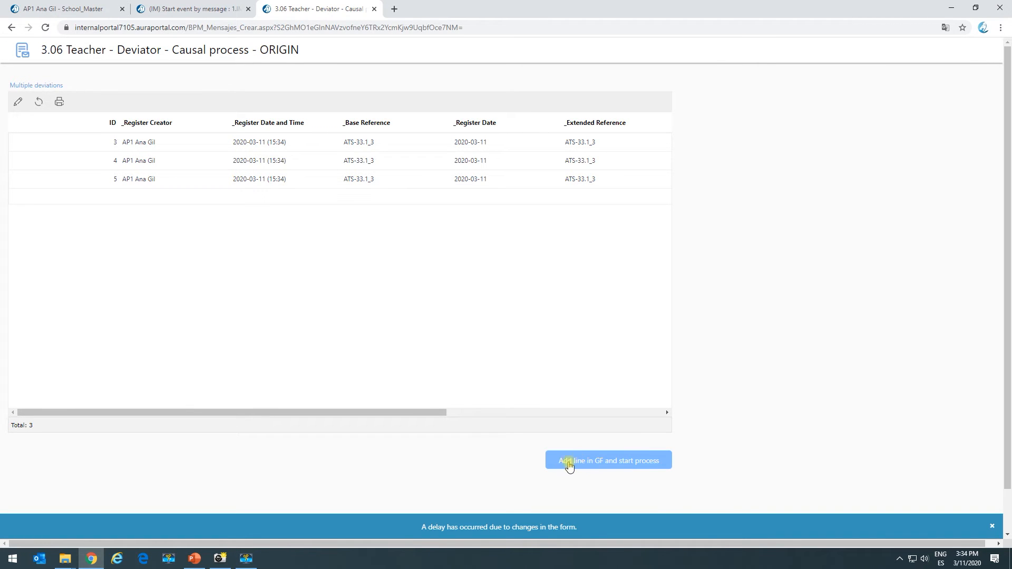
Start the ORIGIN process from the filled-in form, then close the form's tab and the Access URL window
click(628, 462)
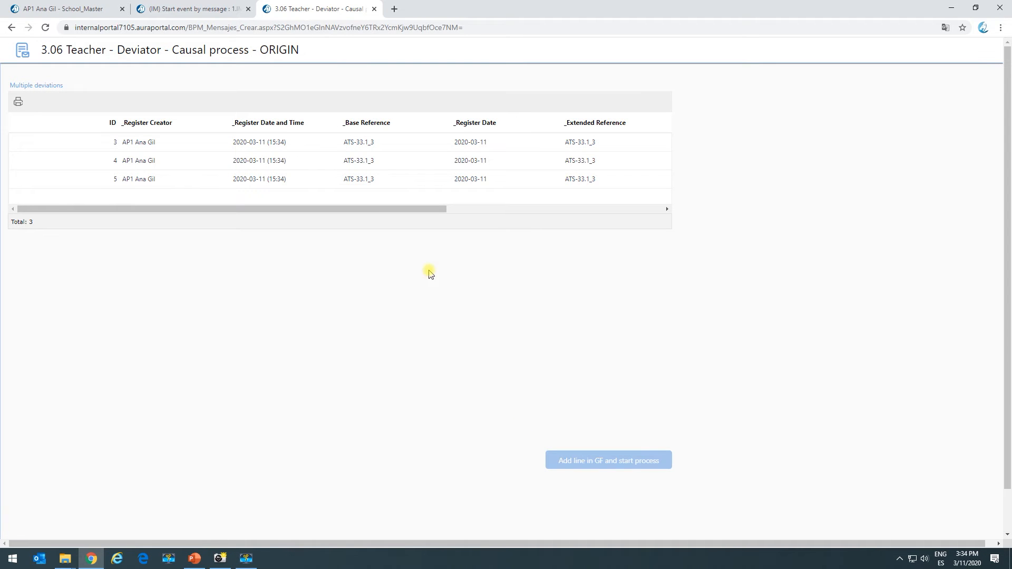
scroll(341, 252, down, 1)
scroll(455, 181, up, 1)
click(375, 9)
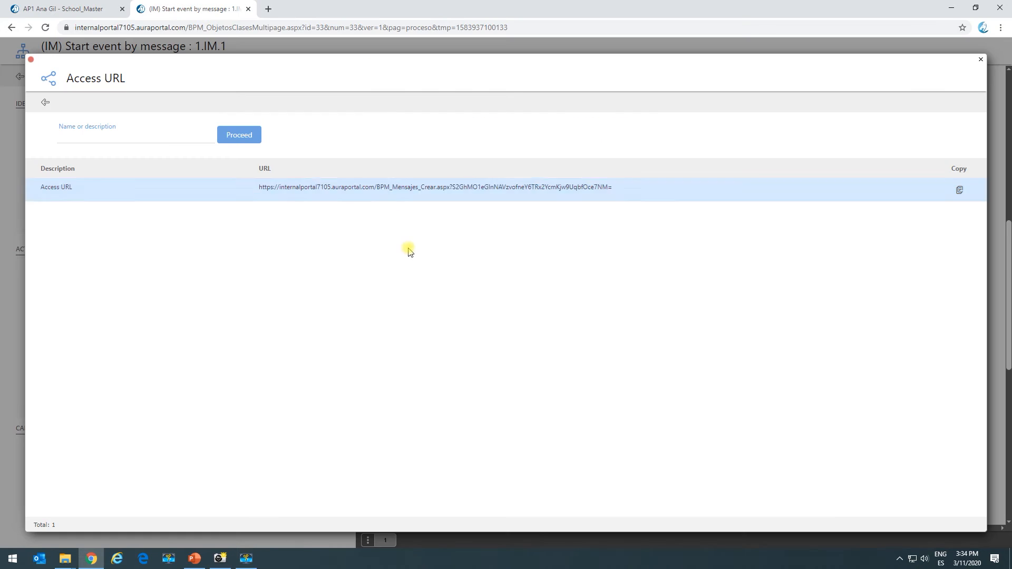
click(30, 59)
List the executions of the DESTINATION process in process monitoring
click(79, 9)
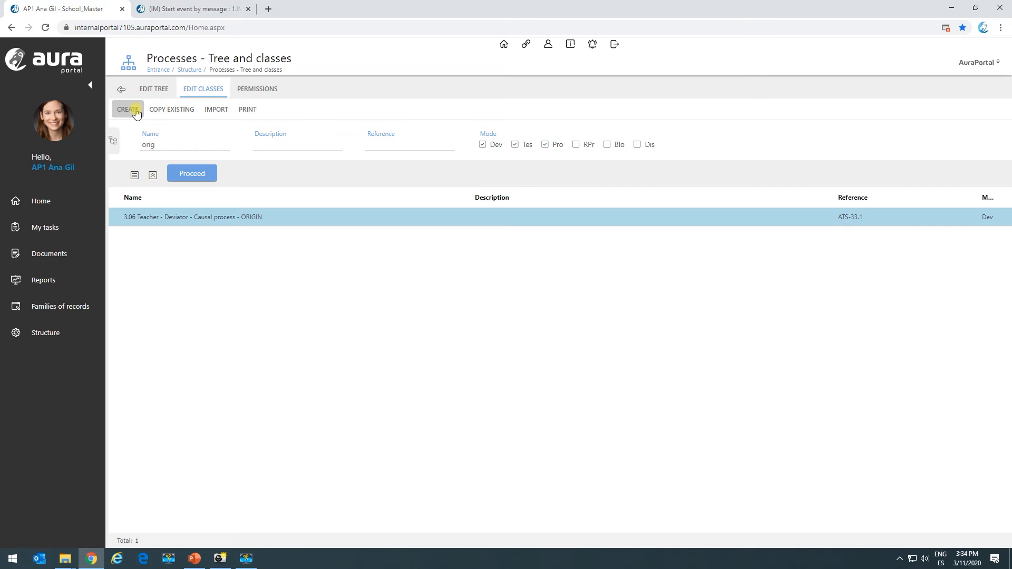
click(58, 286)
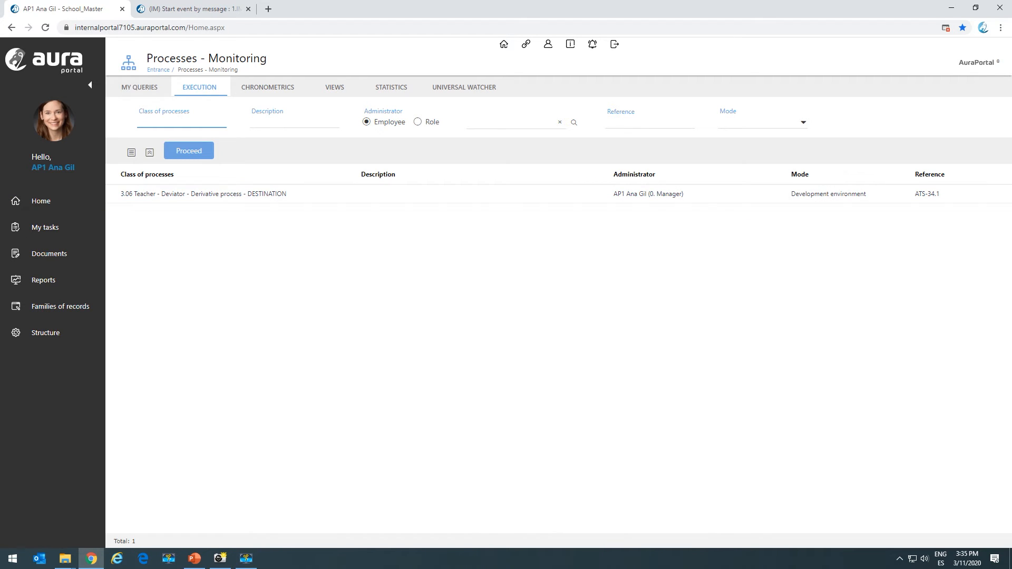
click(182, 199)
click(68, 143)
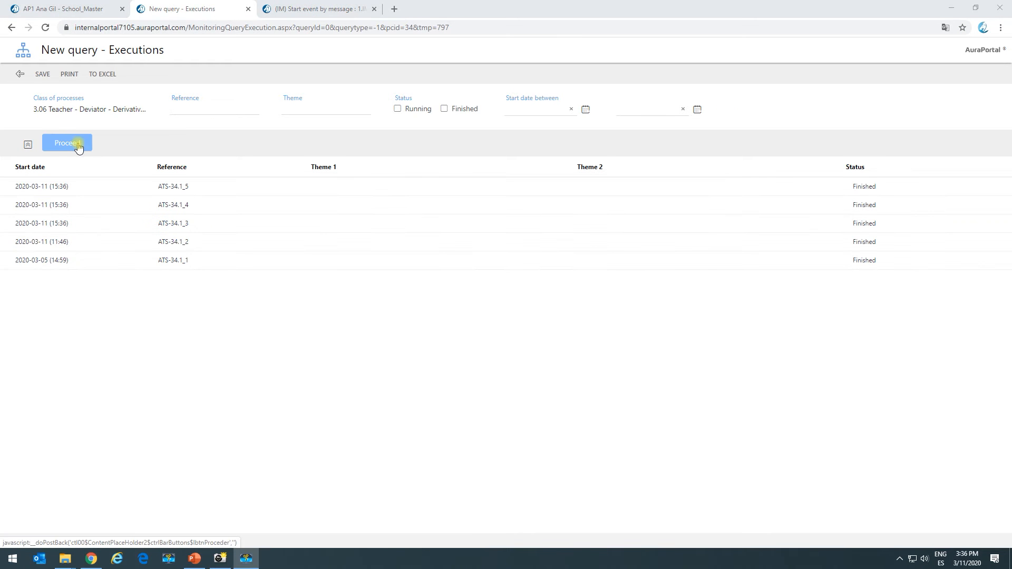
Open execution ATS-34.1_5 of the DESTINATION process and display its diagram
click(201, 196)
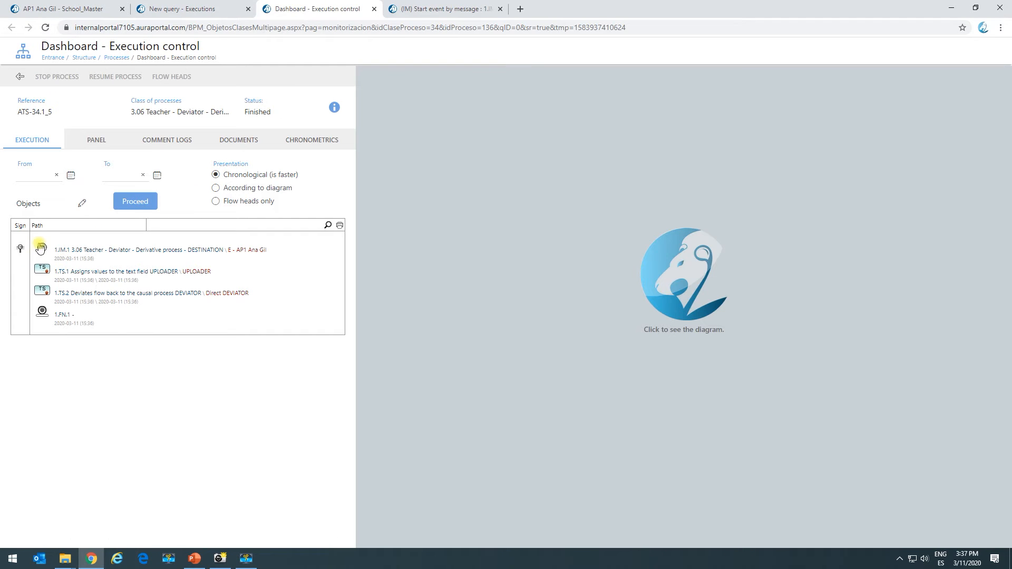
click(596, 278)
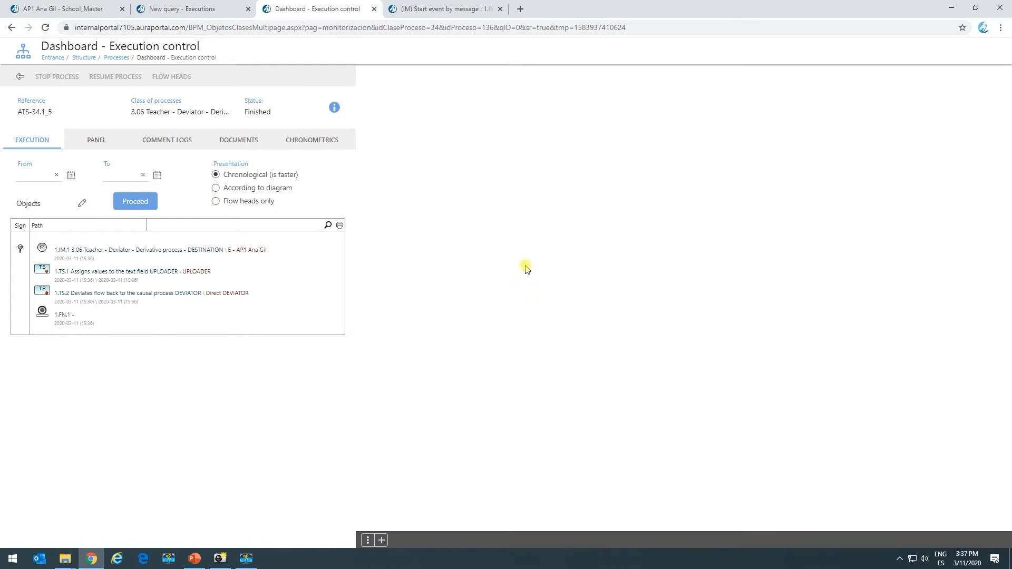
scroll(707, 353, down, 3)
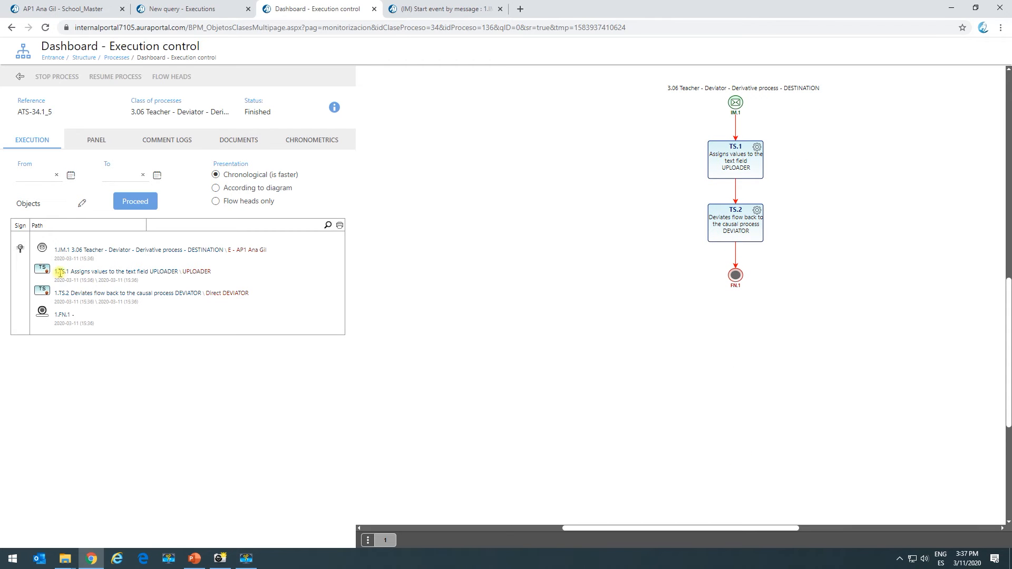
Examine the execution's 1.IM.1 start message form, then close the form and the execution dashboard
click(42, 251)
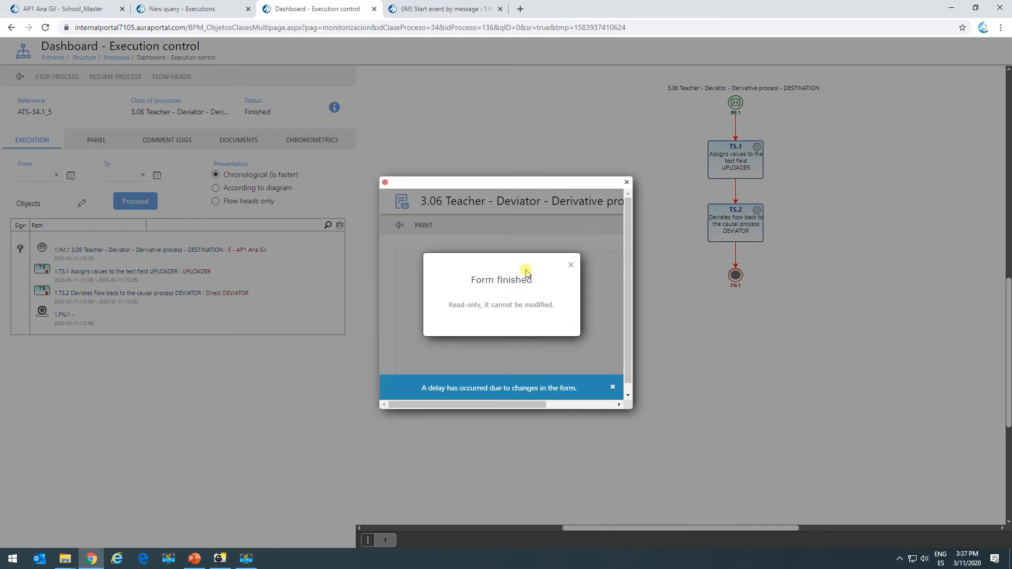
click(570, 266)
drag(524, 403, 580, 407)
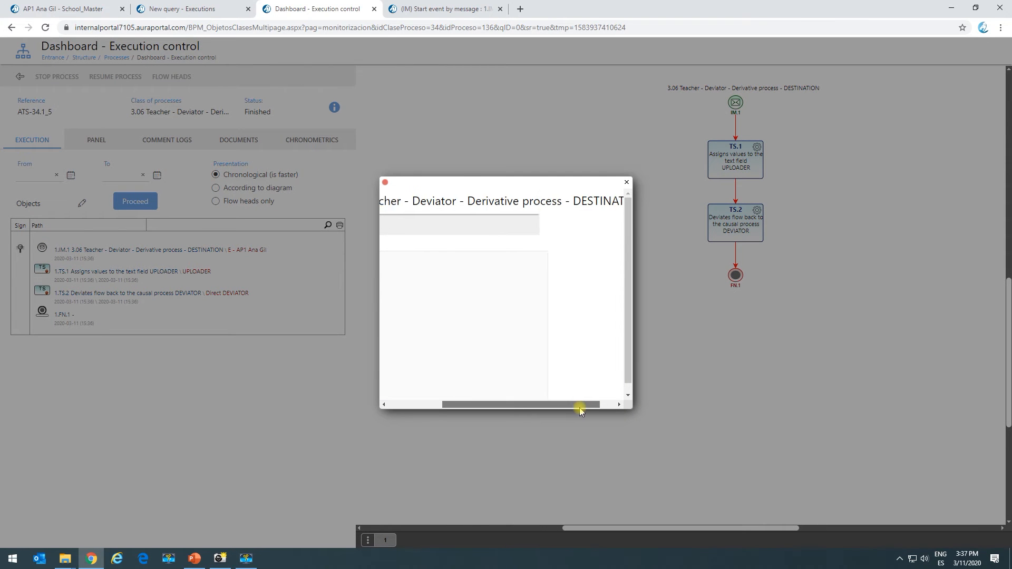
click(626, 183)
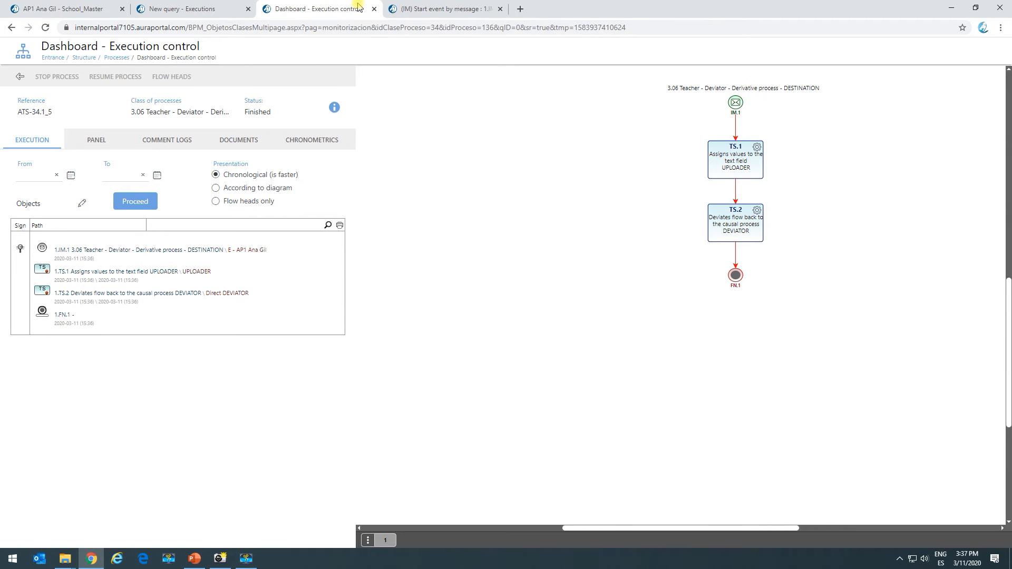
click(374, 9)
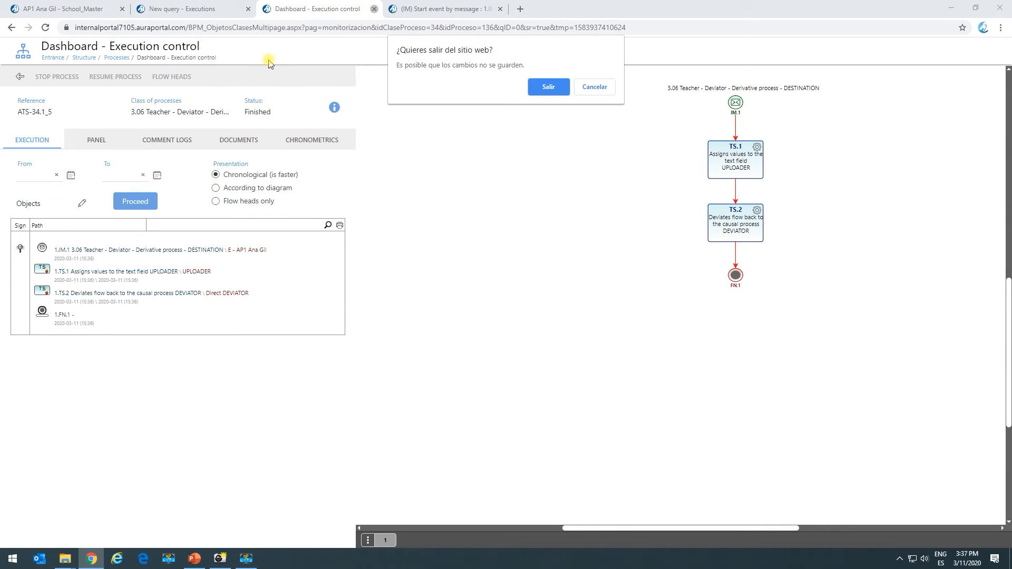
click(549, 86)
Search the process classes for "dest", open the DESTINATION process class and display its diagram
click(319, 9)
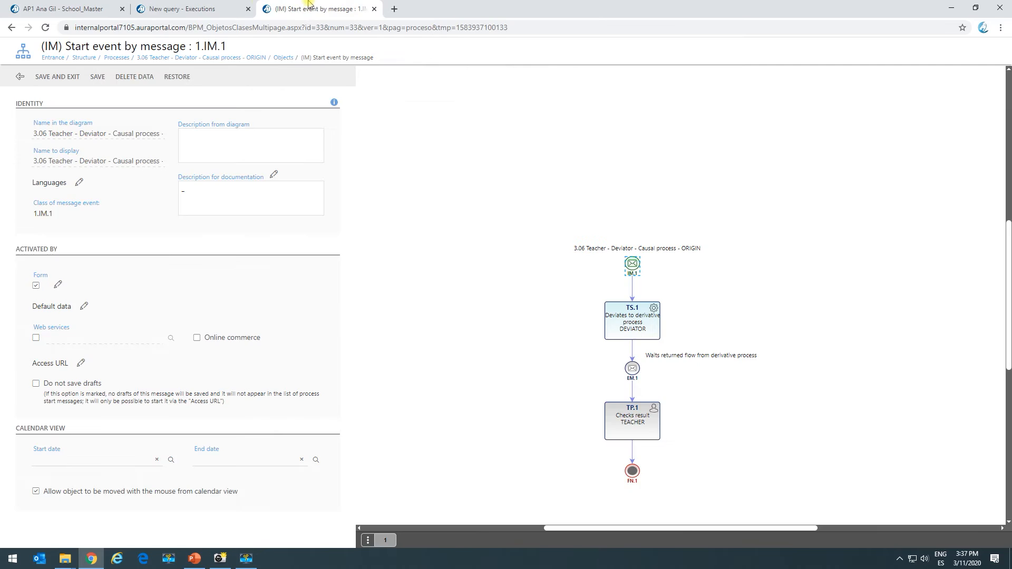
click(75, 5)
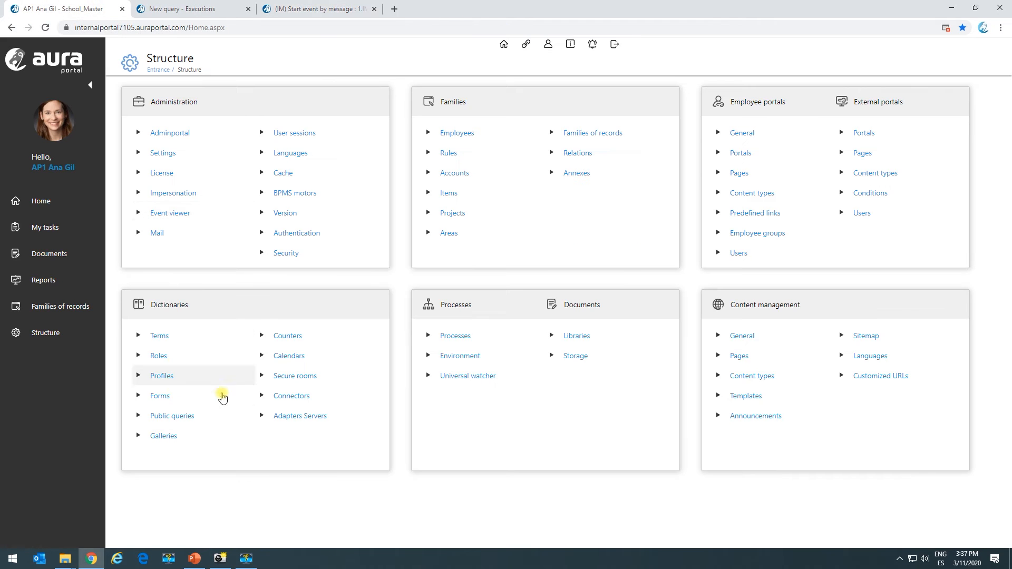
click(450, 335)
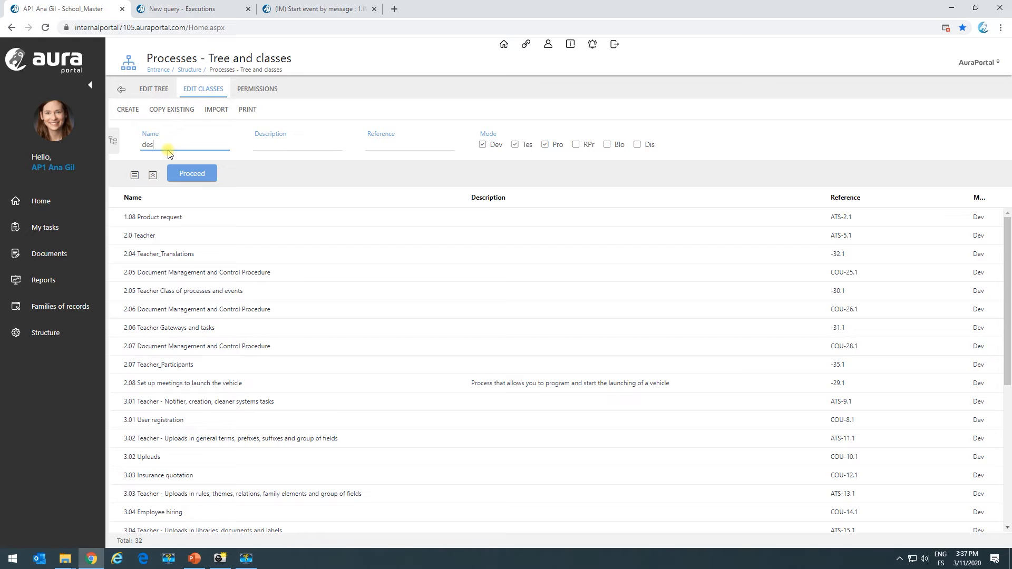
key(Return)
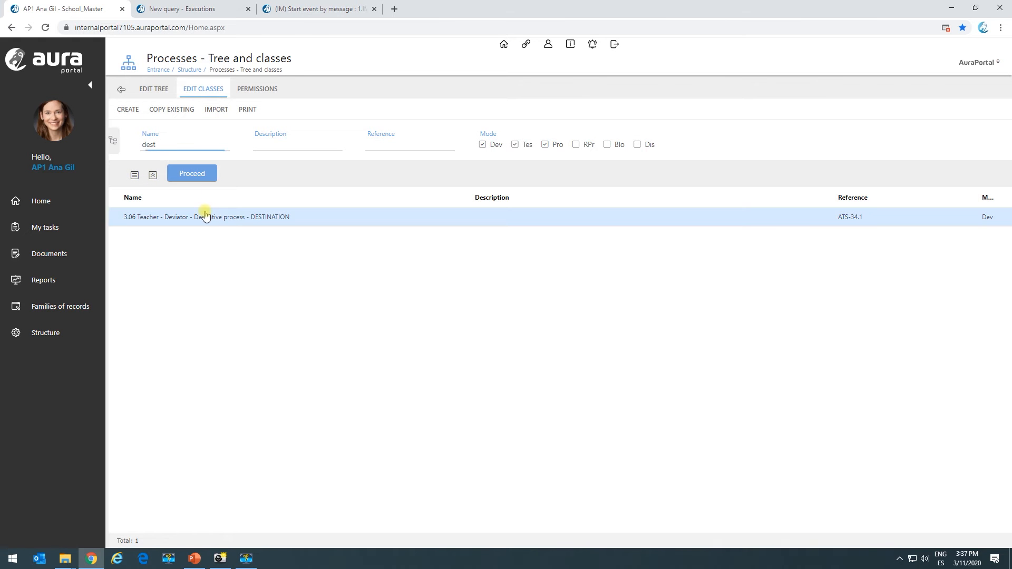
click(204, 216)
click(685, 289)
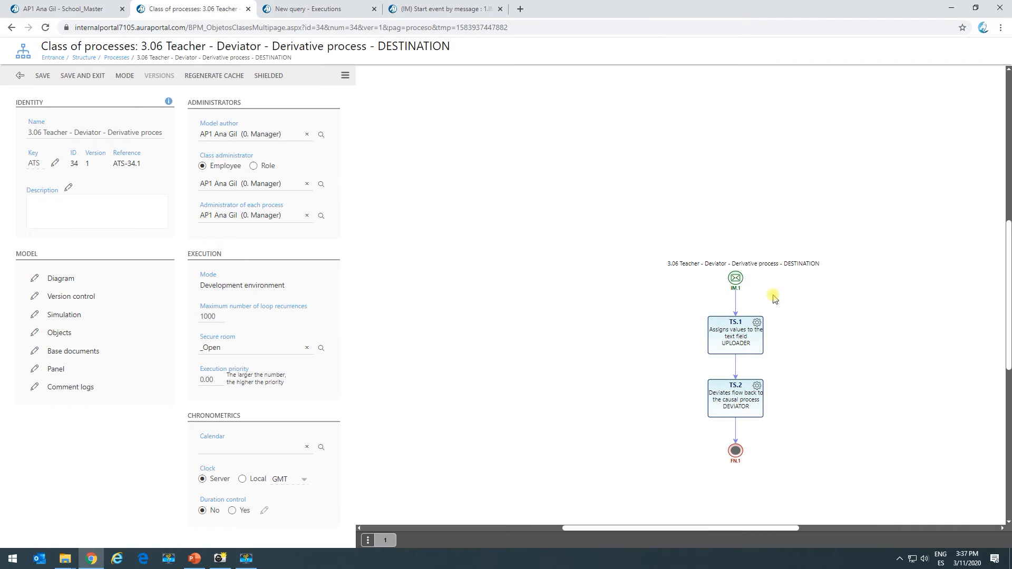
Open the default dynamic form of the DESTINATION start event IM.1 and enlarge its Void division to about 1190 × 640
click(735, 278)
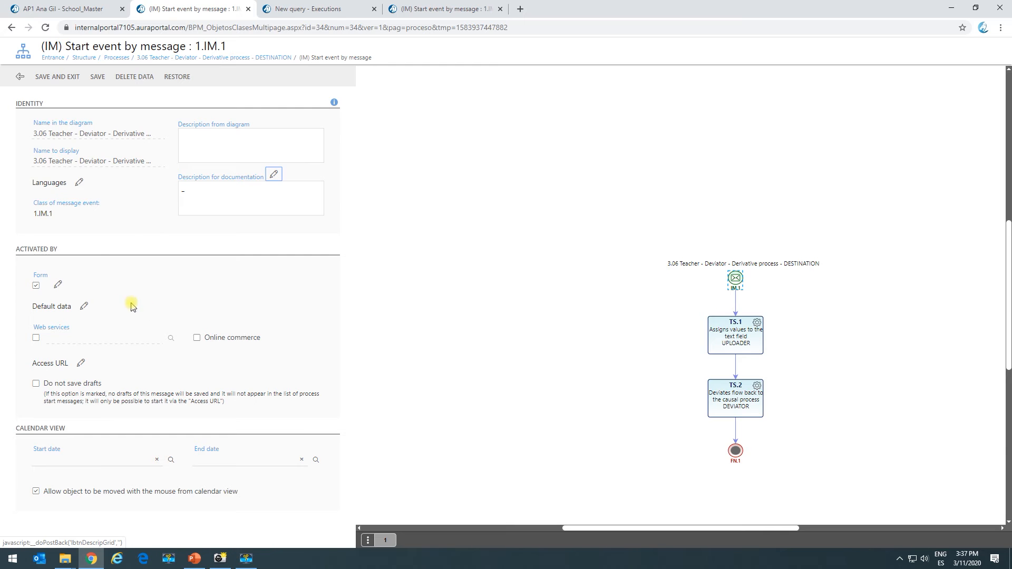
click(59, 286)
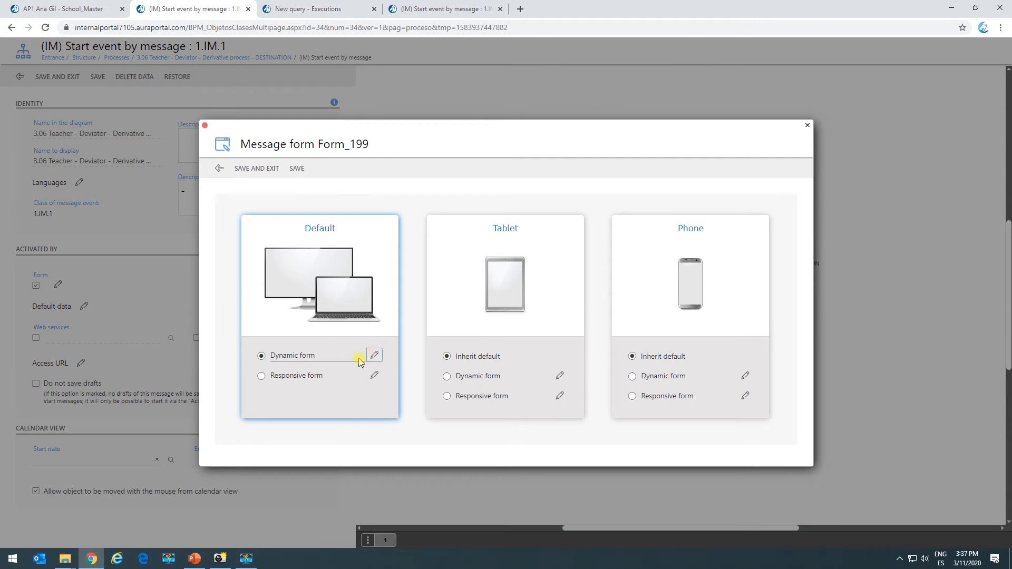
click(372, 355)
click(346, 216)
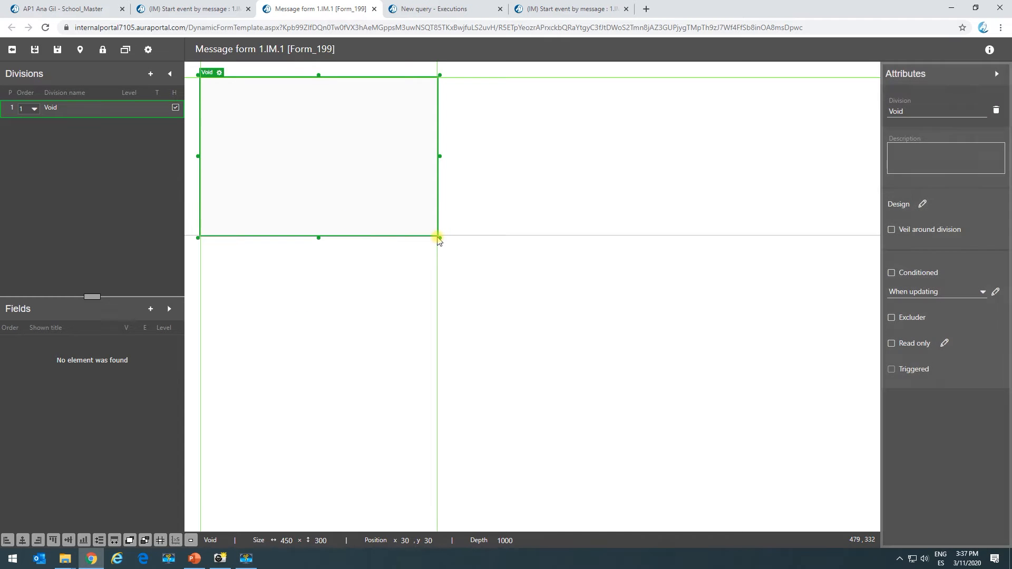
drag(439, 237, 828, 415)
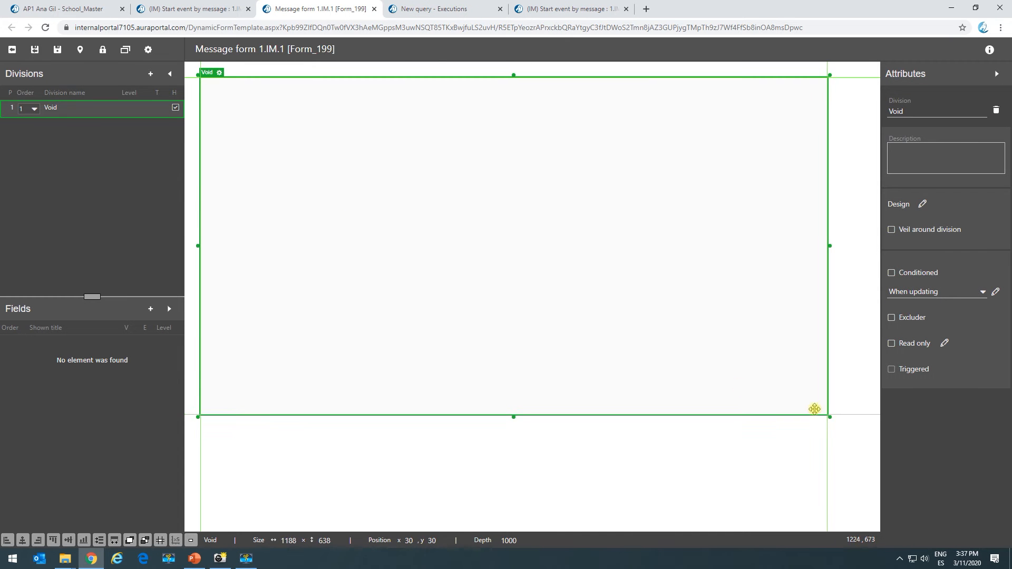
Add the Multiple deviations group of fields to the Void division of the message form
click(150, 74)
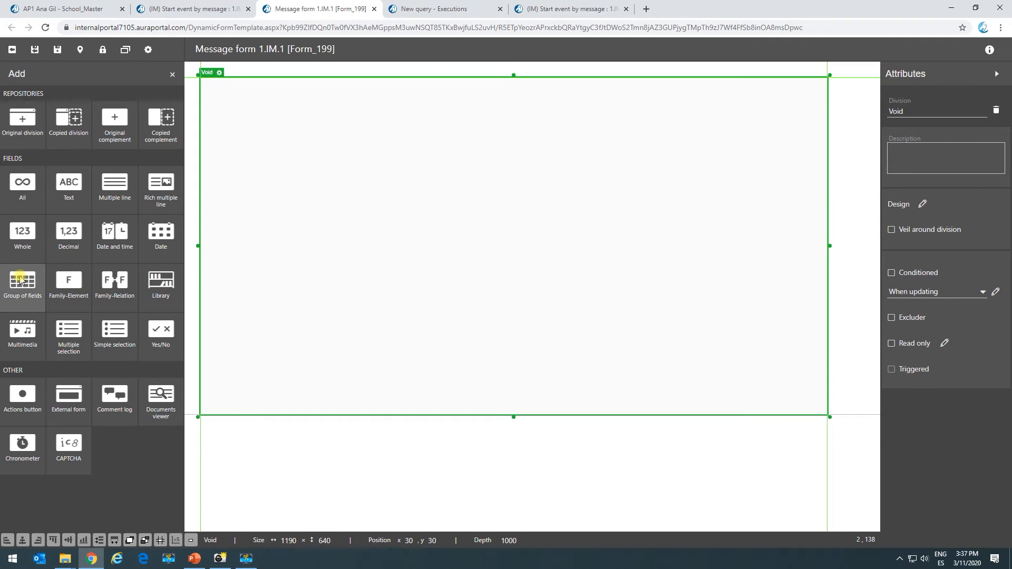
click(22, 284)
click(252, 244)
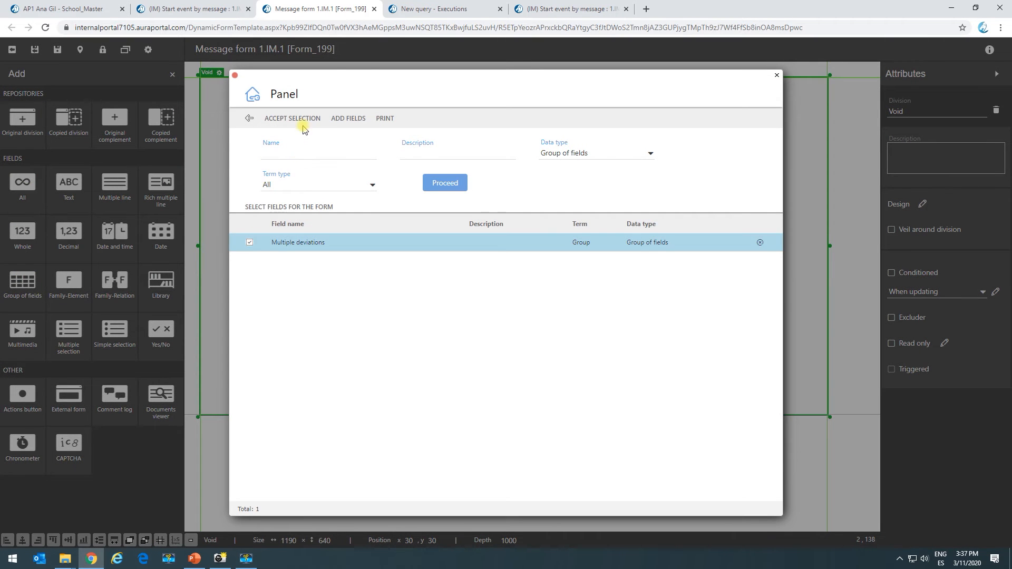
click(295, 120)
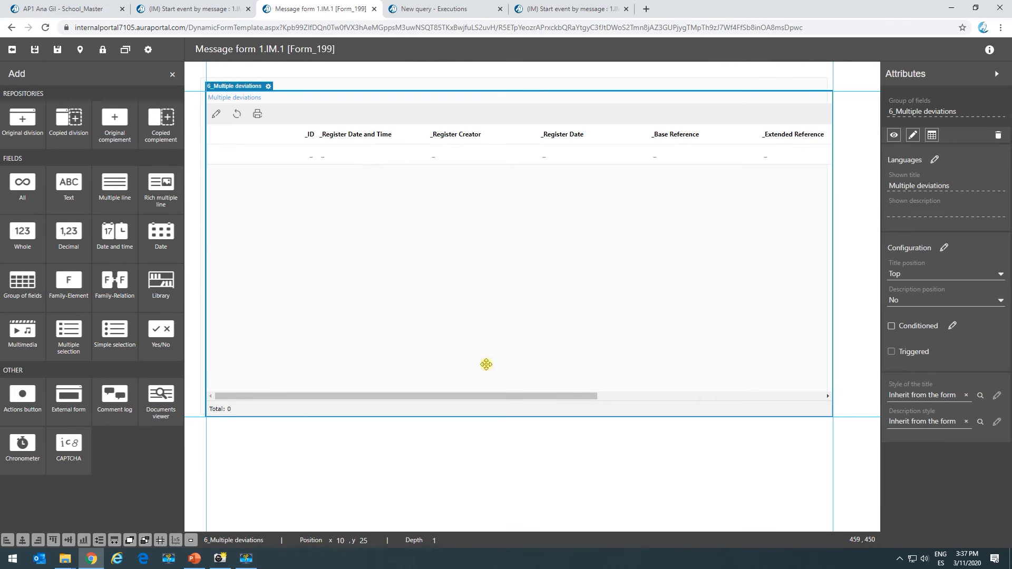
Widen the Void division to about 1490, then save and close the message form
click(744, 80)
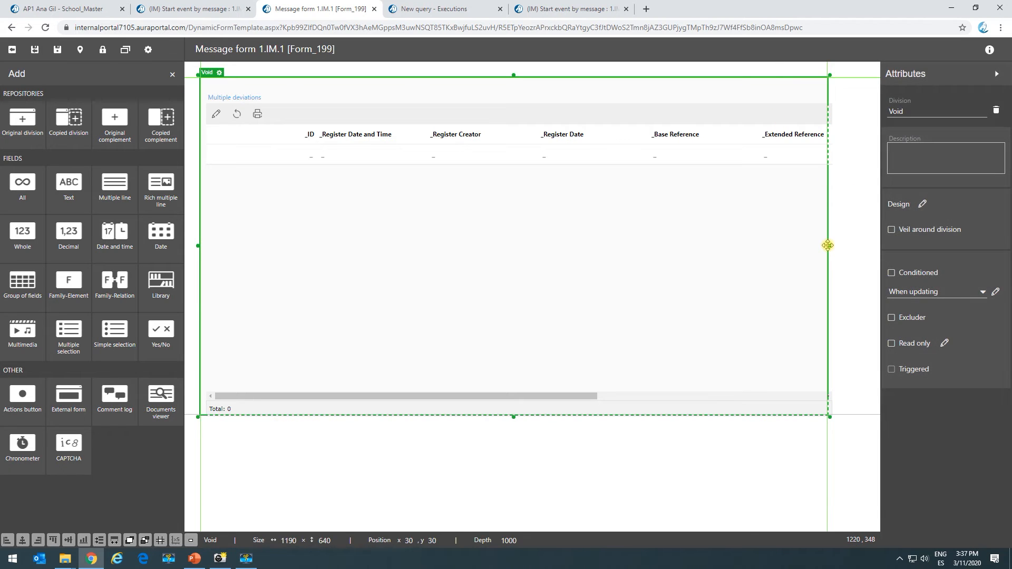
click(829, 245)
click(793, 98)
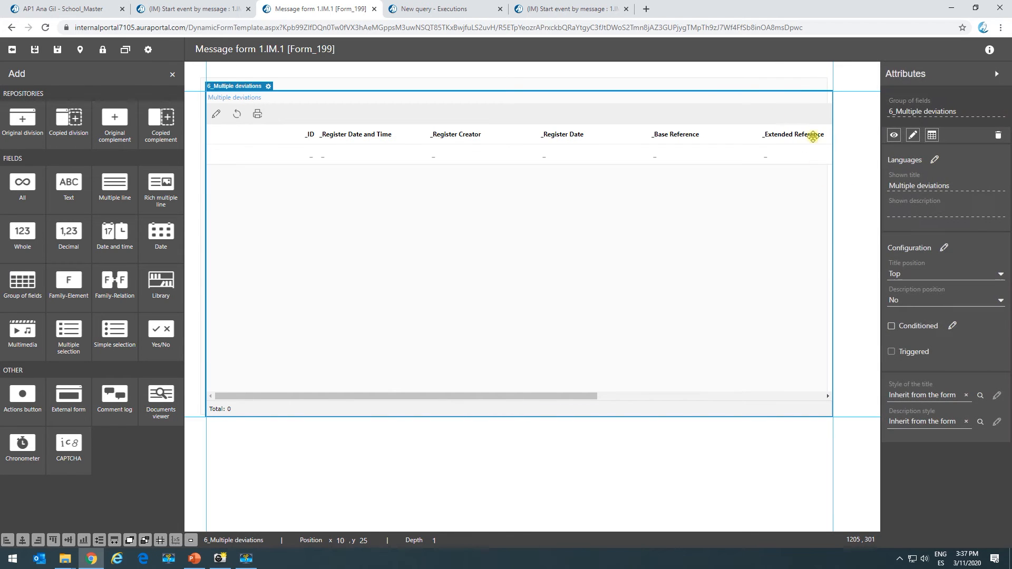
click(800, 85)
click(829, 246)
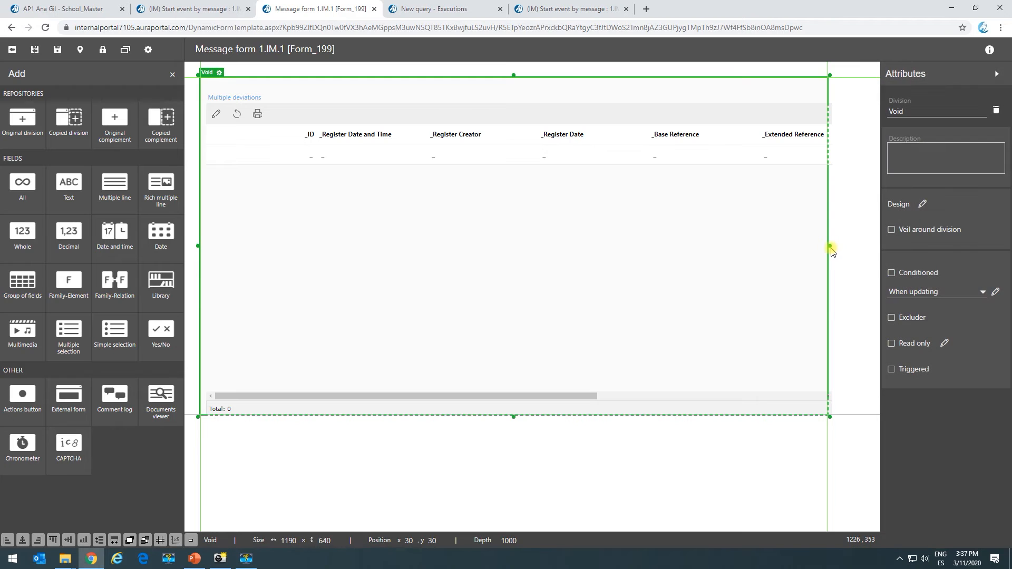
drag(830, 247, 989, 249)
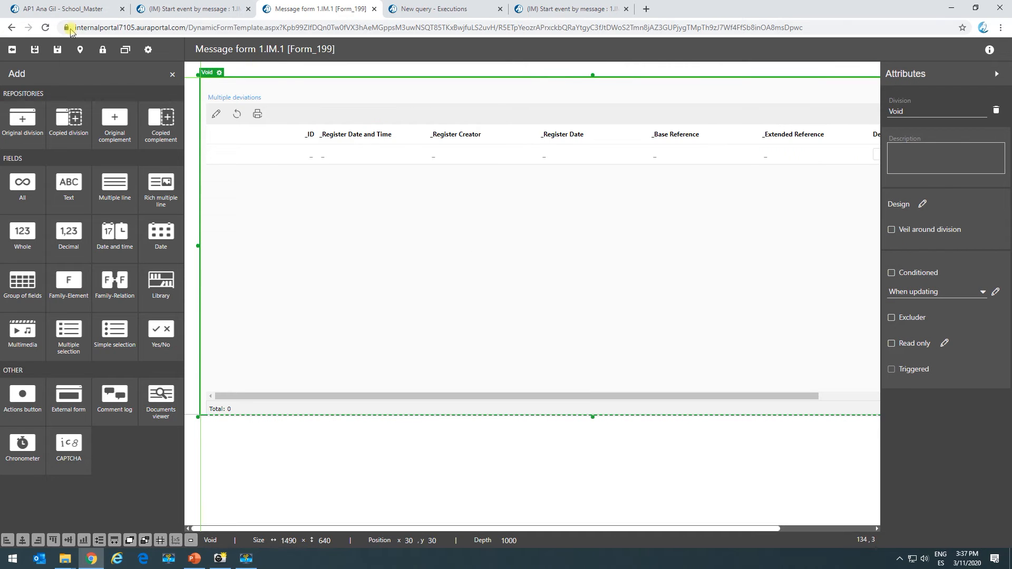
click(36, 51)
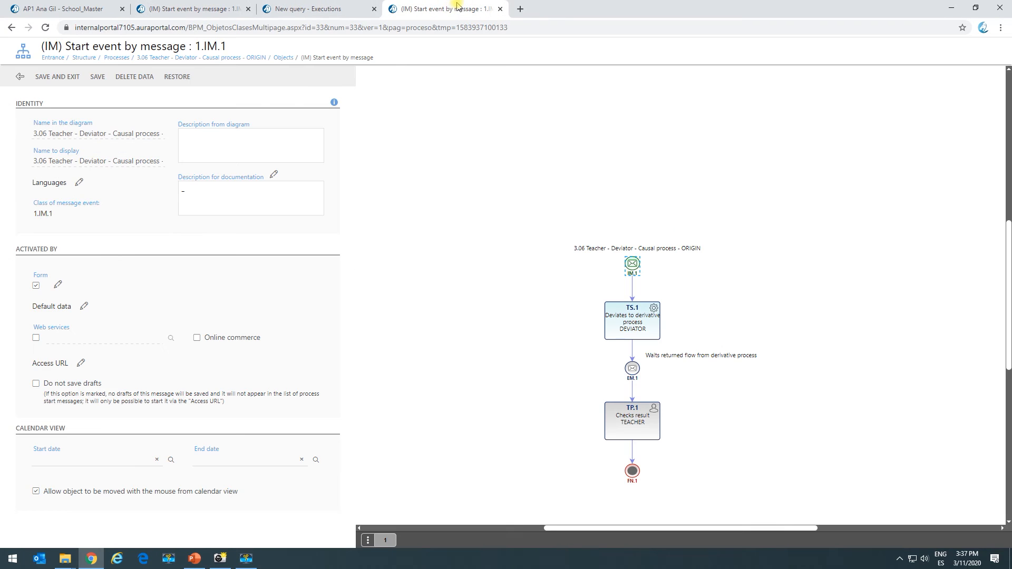
Open execution ATS-34.1_5 from the executions query and check the Multiple deviations data in its start message form
click(285, 11)
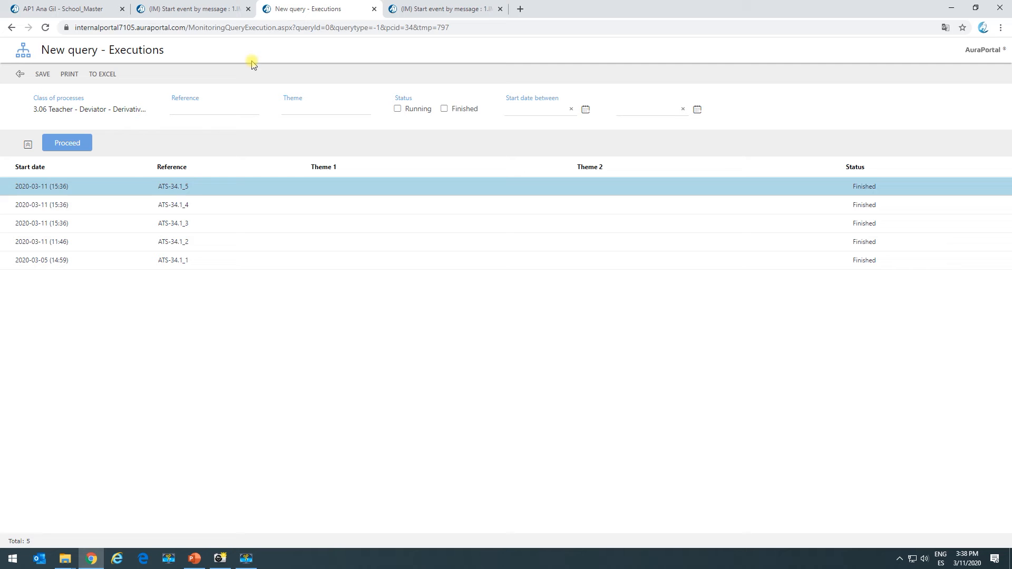
click(186, 193)
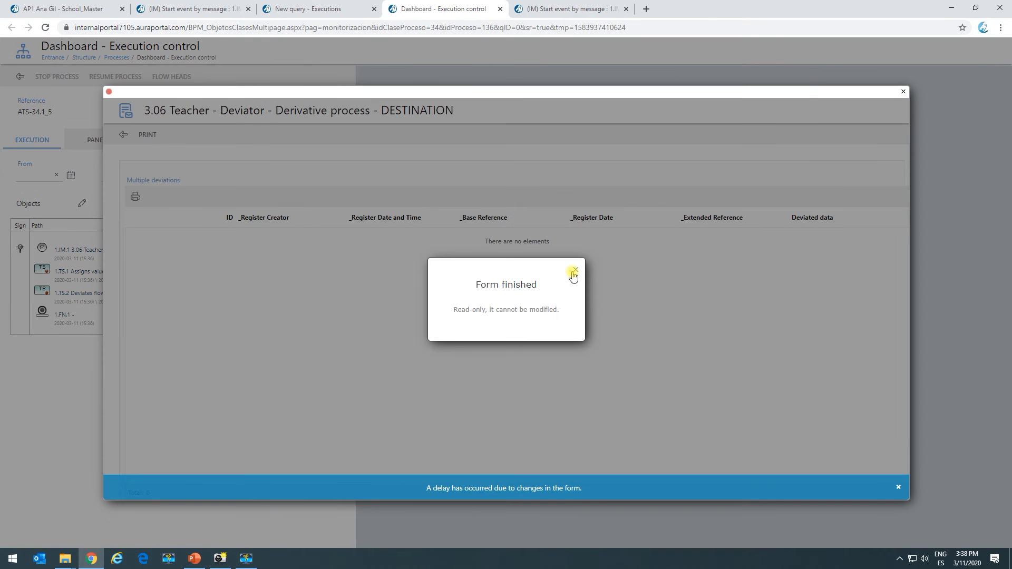
click(575, 268)
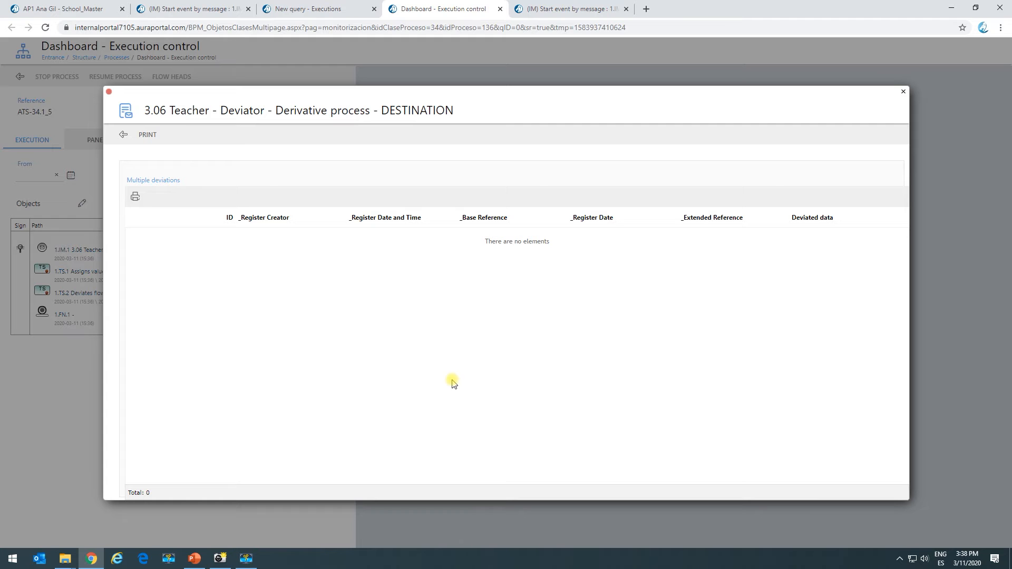
click(123, 135)
click(253, 289)
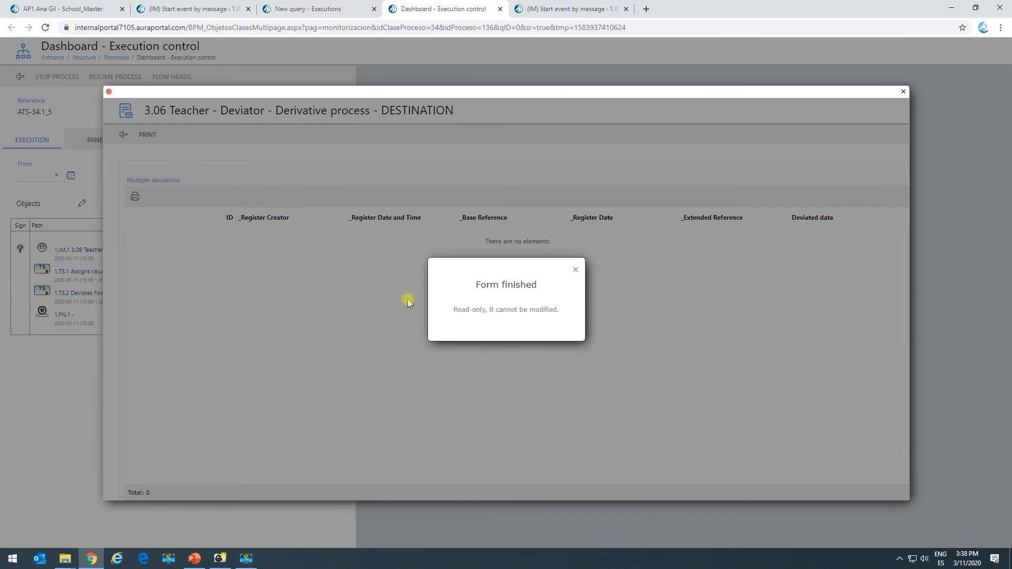
click(575, 270)
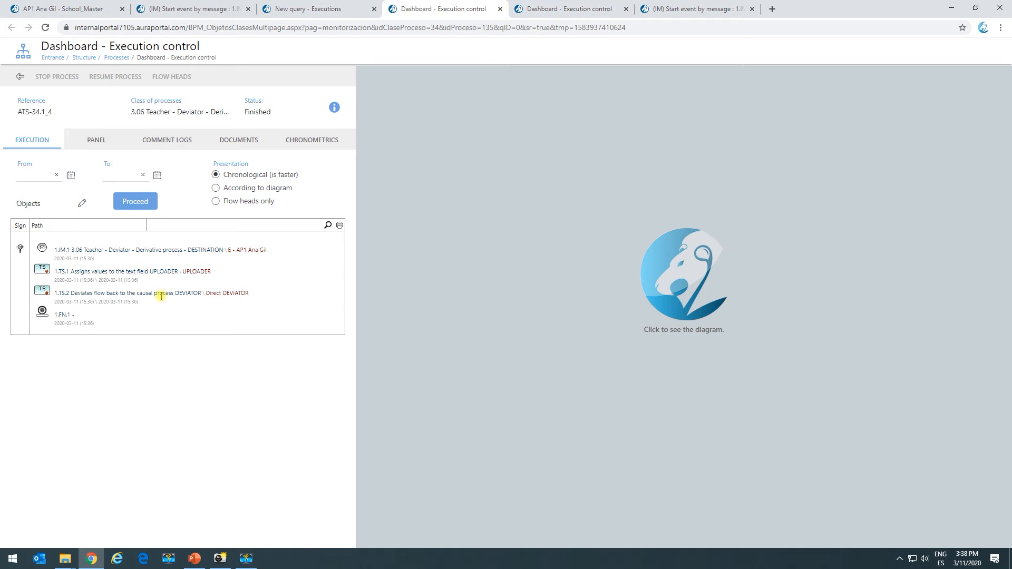
Close the ATS-34.1_4 dashboard, display the diagram of execution ATS-34.1_5, and return to the ORIGIN process
click(499, 9)
click(124, 135)
click(684, 258)
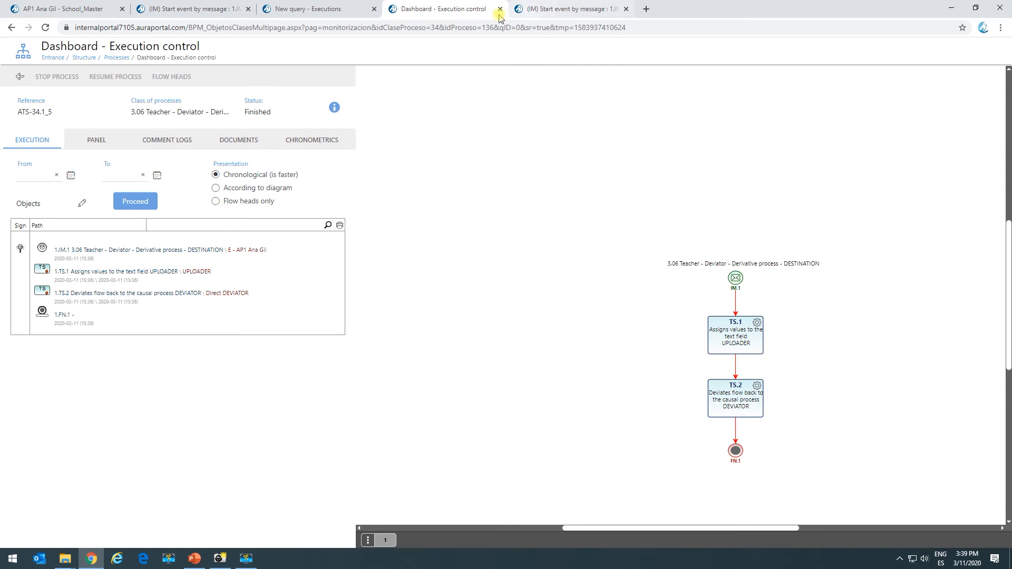
click(499, 10)
click(548, 88)
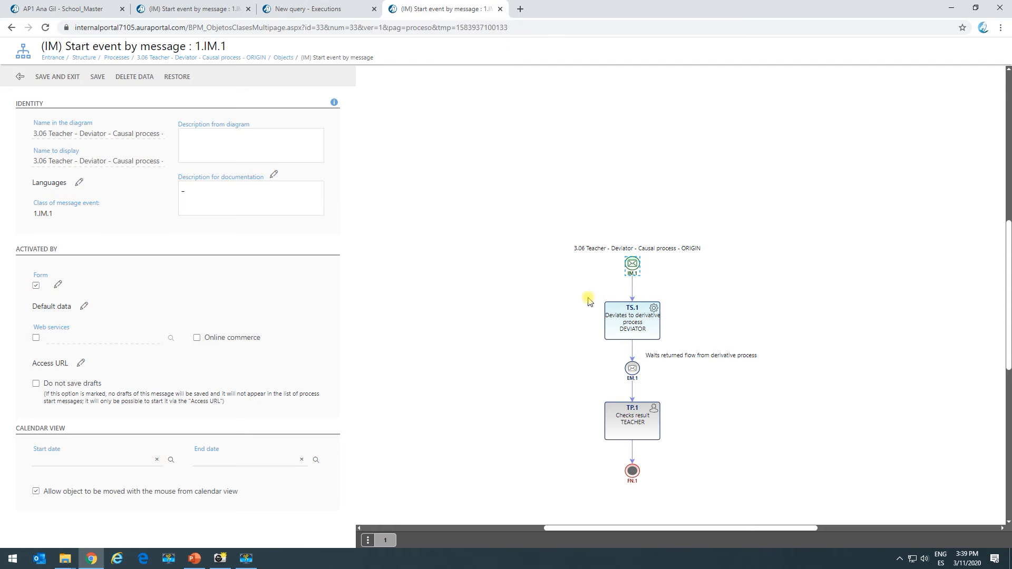
Add the 6_Multiple deviations destination field to the fields to be deviated in the ORIGIN system task TS.1
click(634, 327)
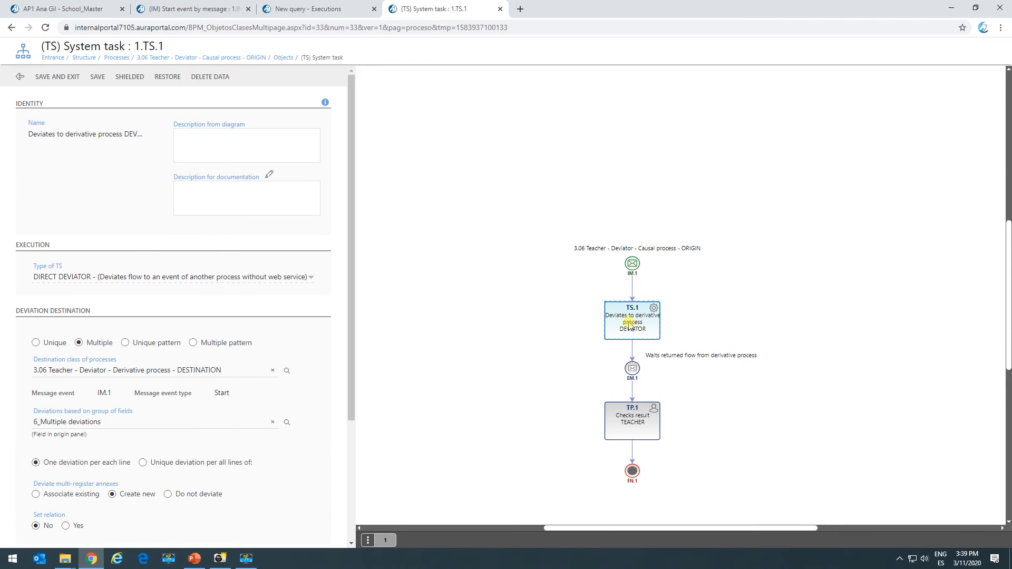
scroll(158, 411, down, 3)
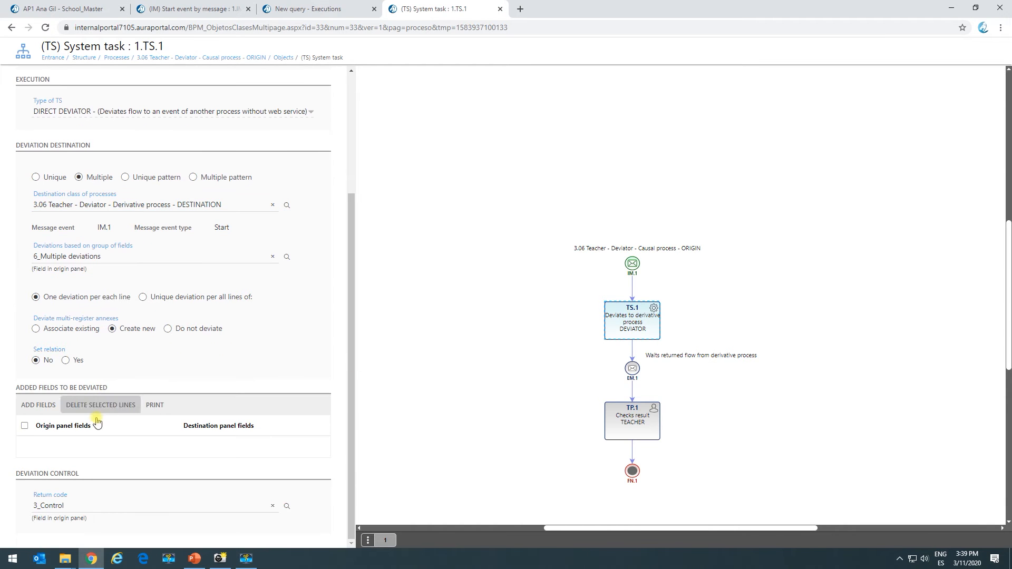
click(38, 406)
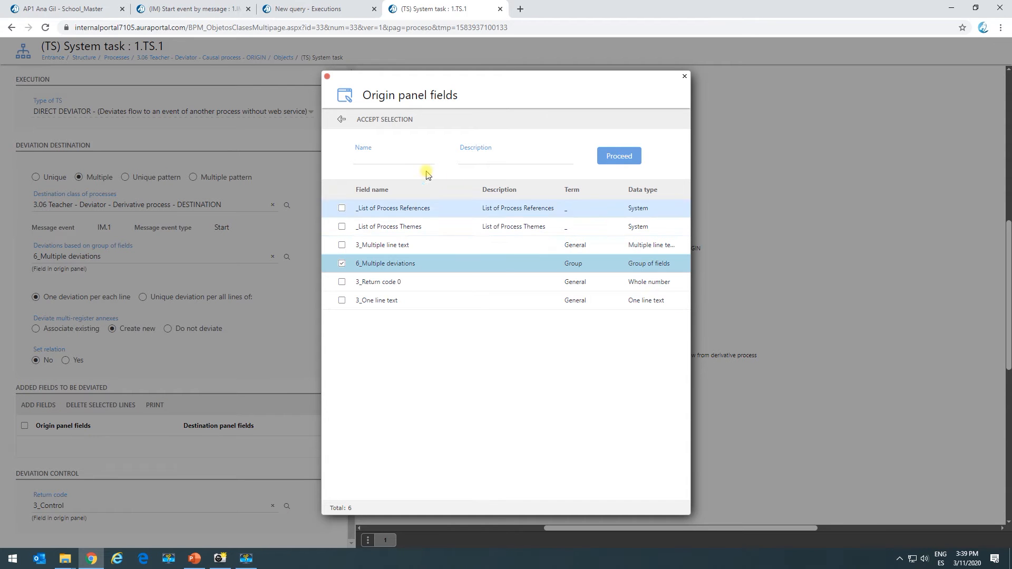
click(384, 121)
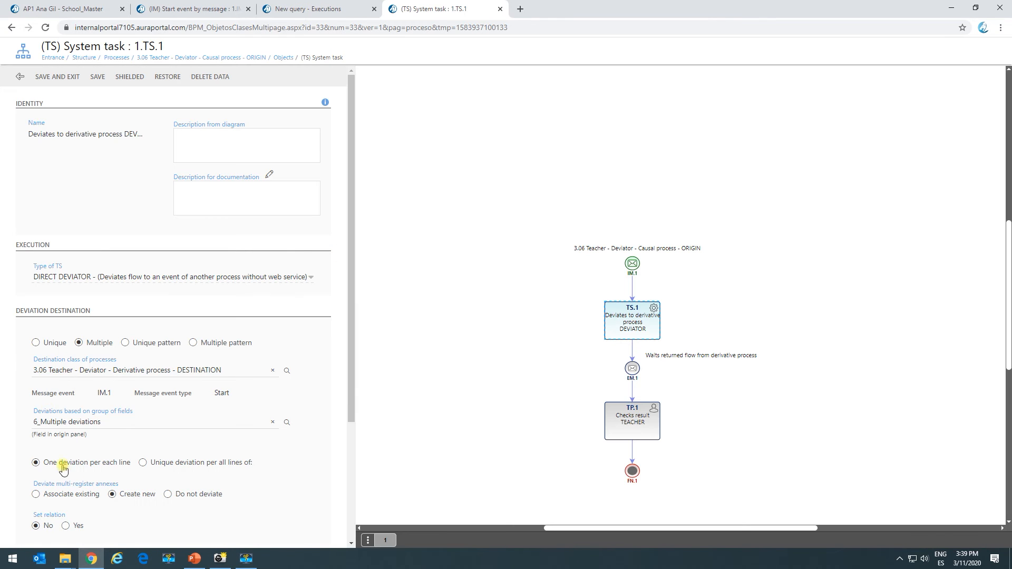
Match the added destination field with the origin panel field 6_Multiple deviations, then save and exit system task TS.1
scroll(63, 469, down, 3)
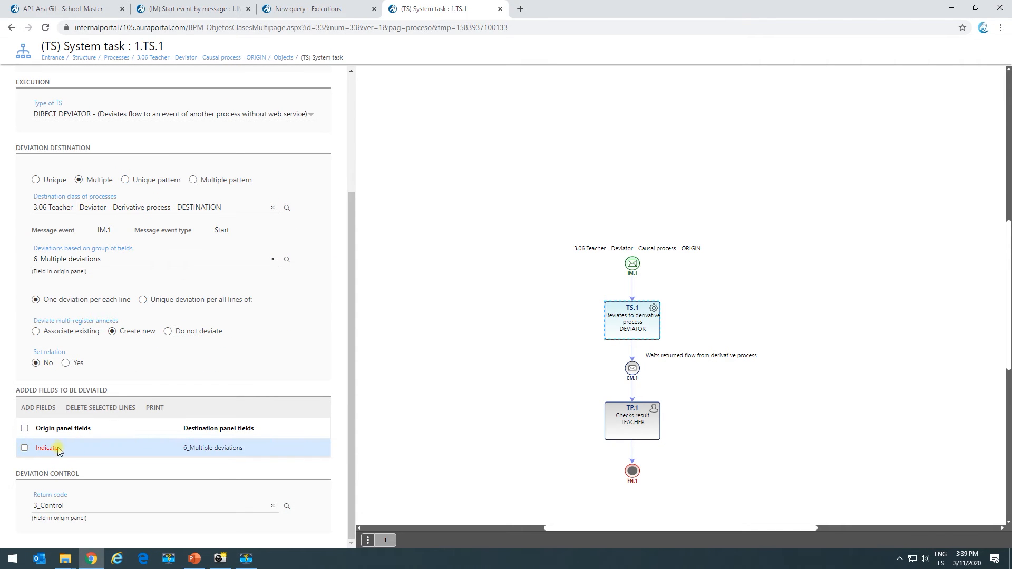
click(58, 449)
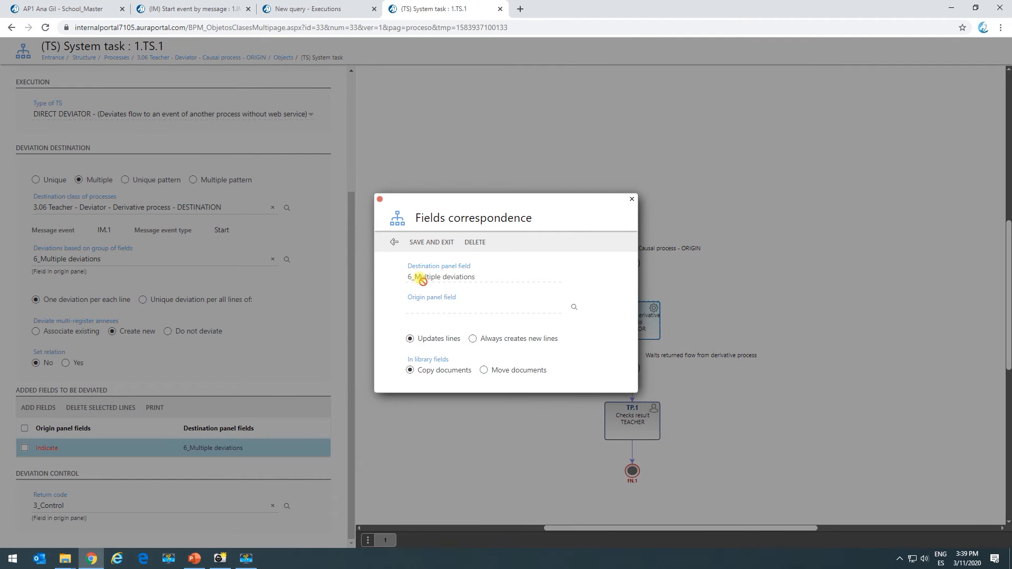
click(575, 307)
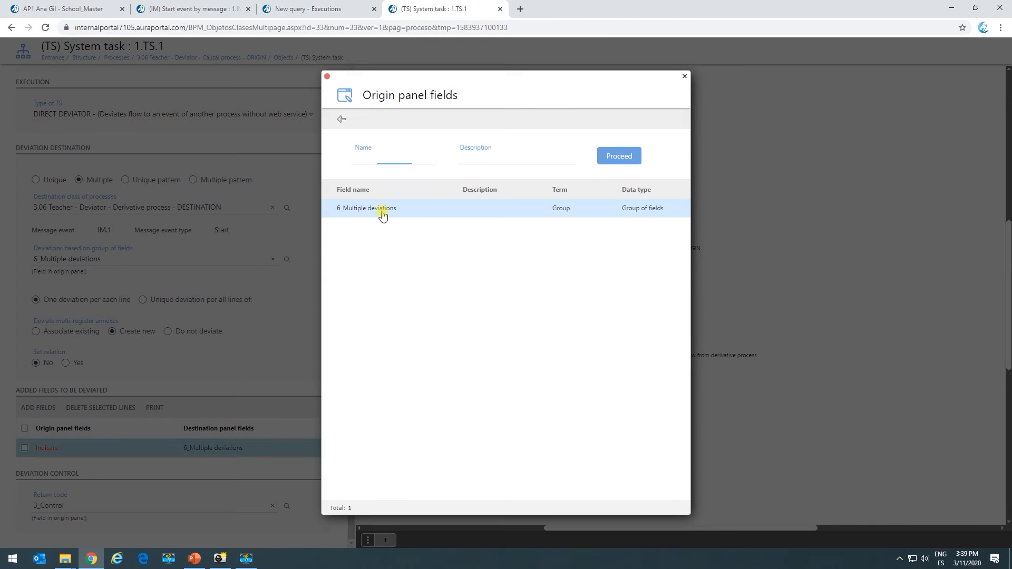
double_click(384, 215)
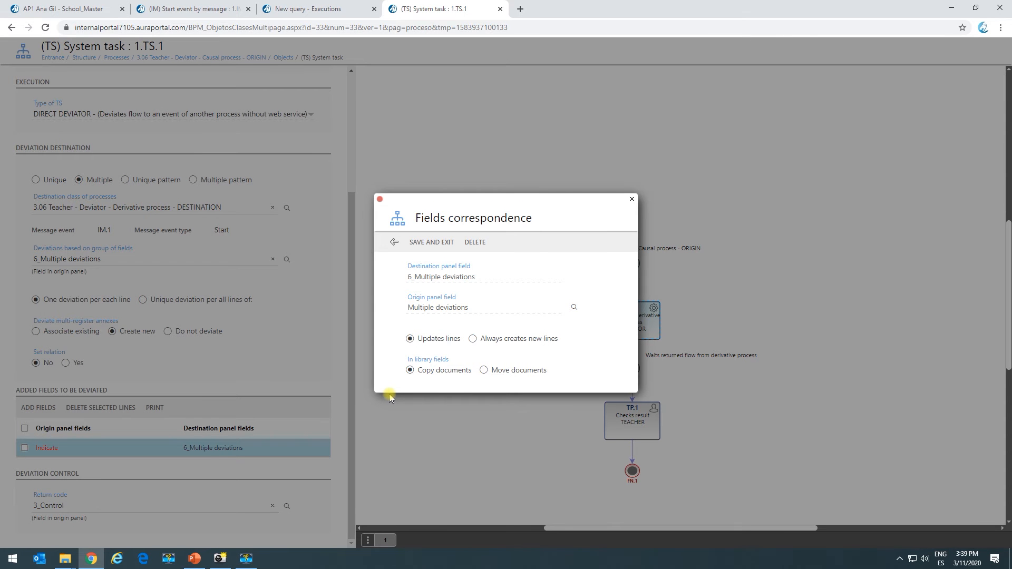
click(421, 243)
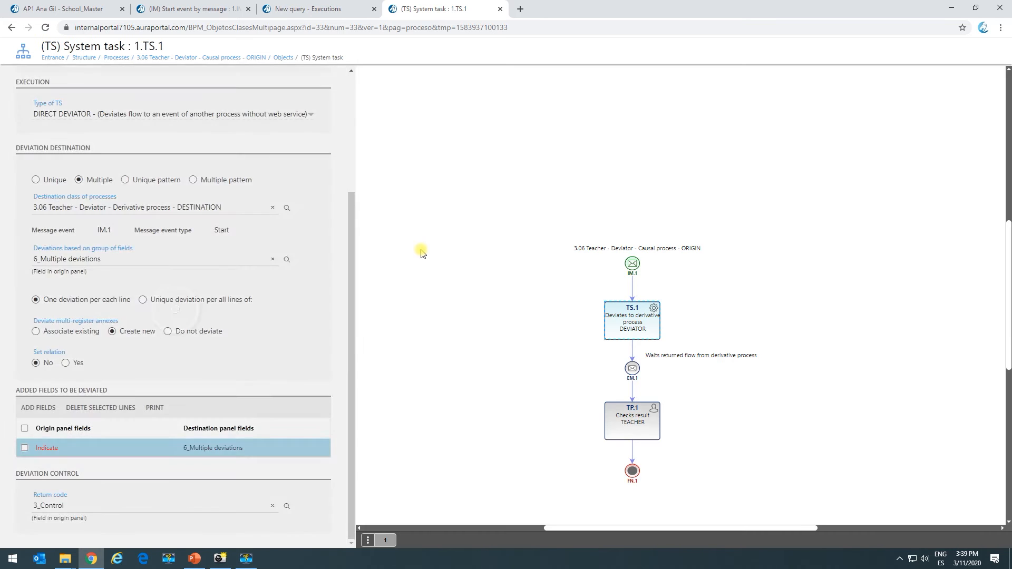
scroll(89, 457, down, 3)
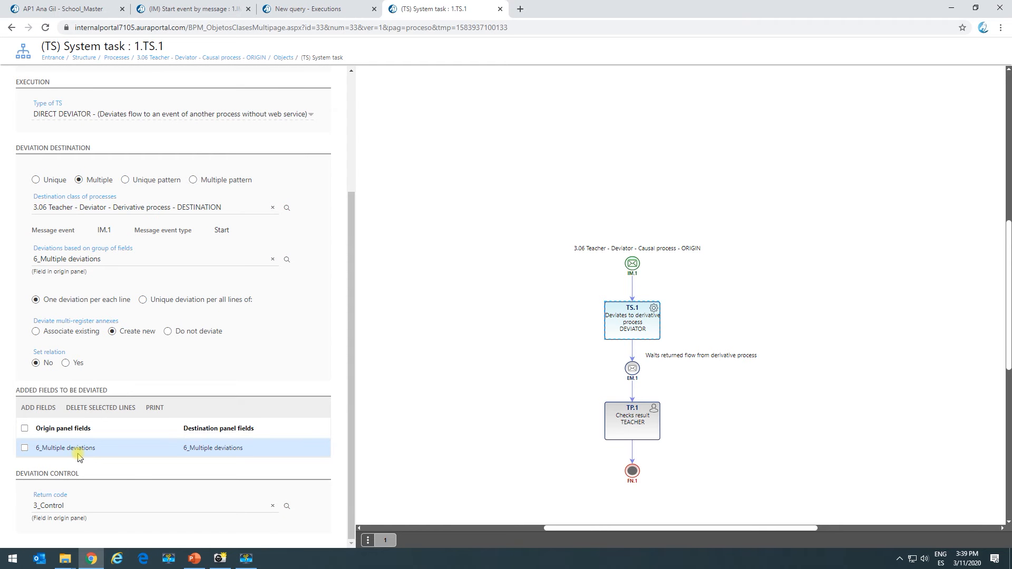
scroll(118, 380, up, 3)
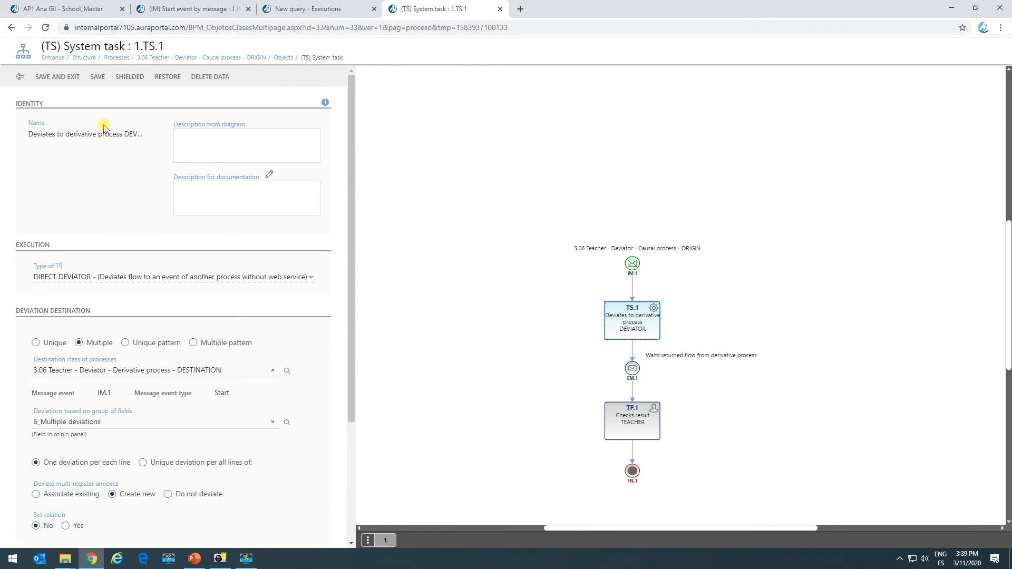
click(59, 78)
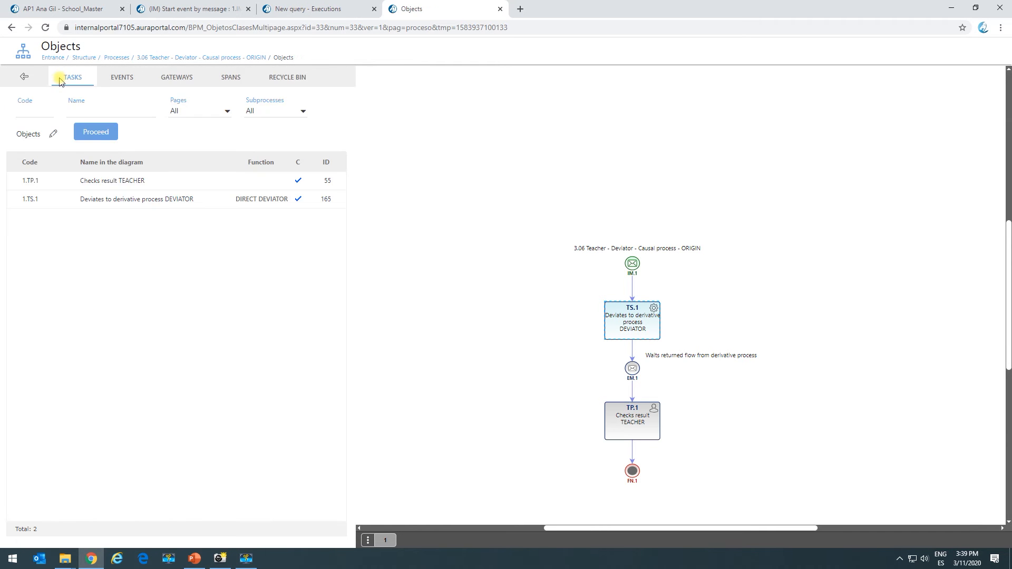
Open the ORIGIN start event IM.1 and copy its access URL to the clipboard
click(643, 264)
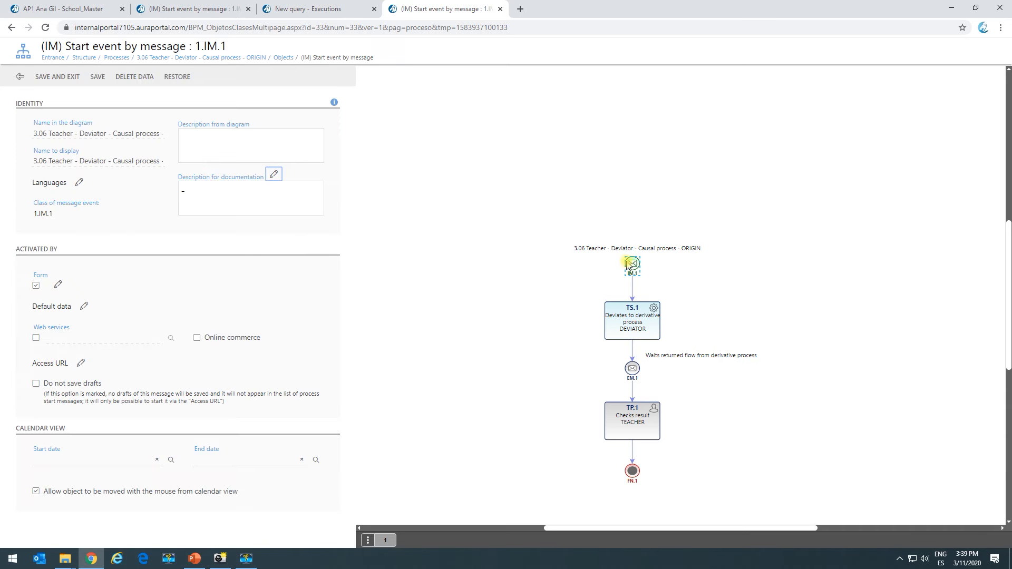
click(59, 286)
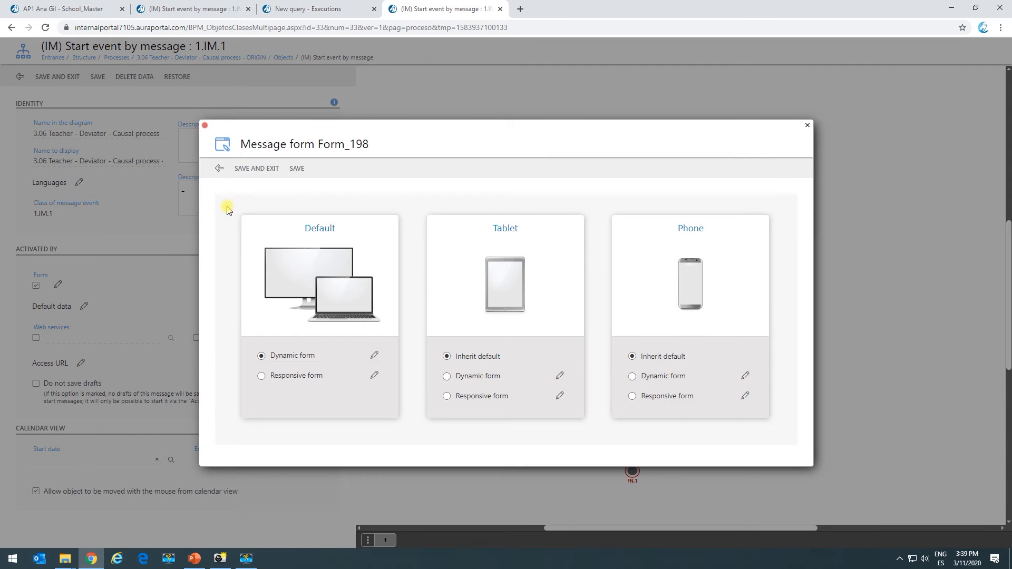
click(182, 197)
click(81, 362)
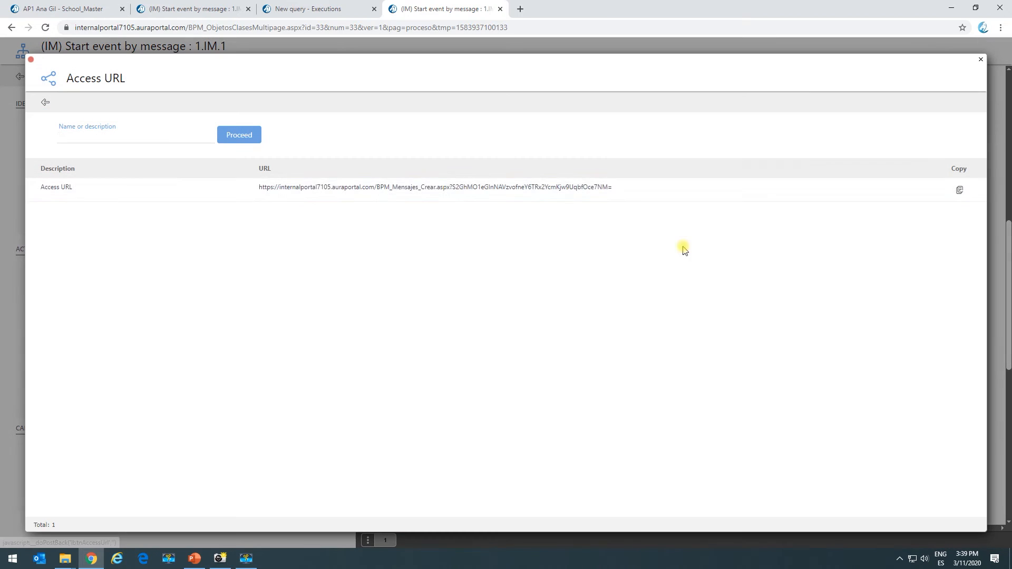
click(960, 190)
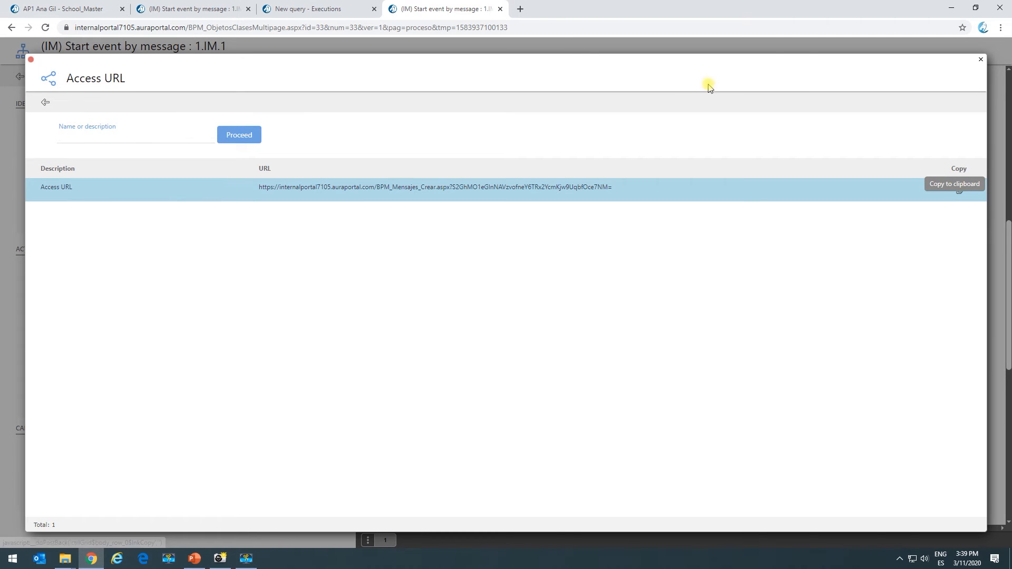
Open the copied access URL in a new browser tab and add three lines to the form's Multiple deviations group
click(521, 9)
key(ctrl+v)
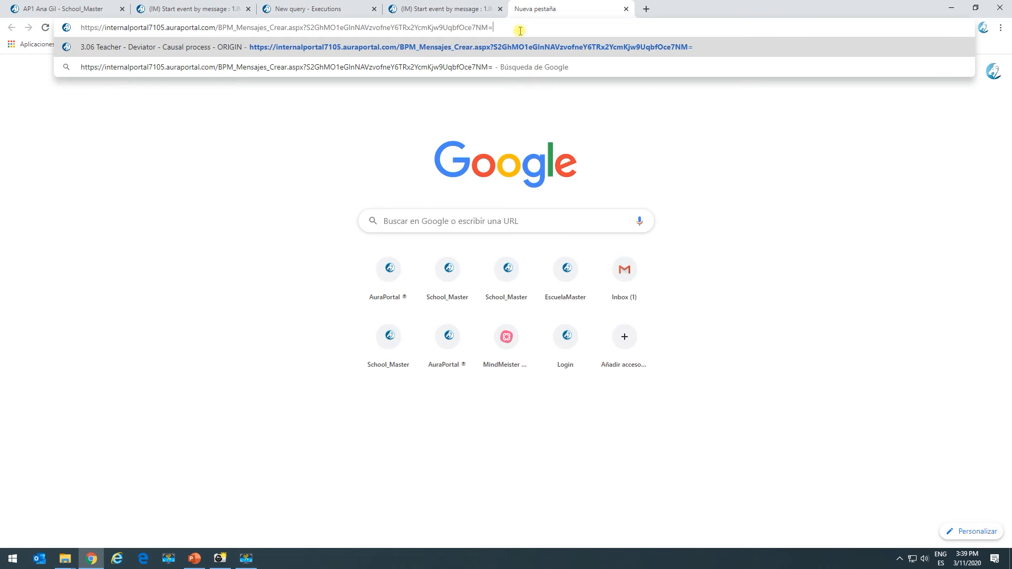
key(Return)
click(18, 102)
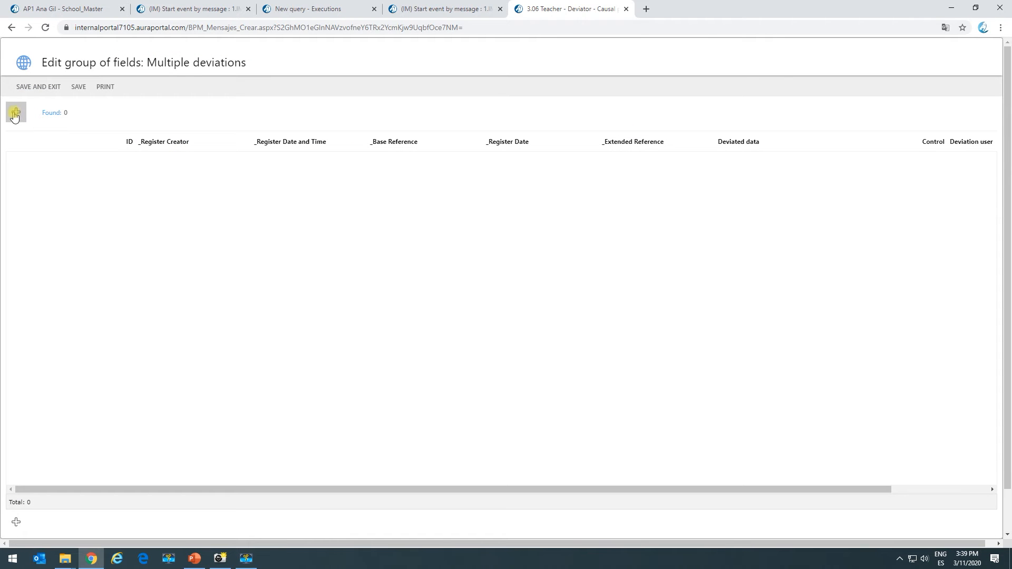
click(15, 113)
click(16, 113)
click(16, 116)
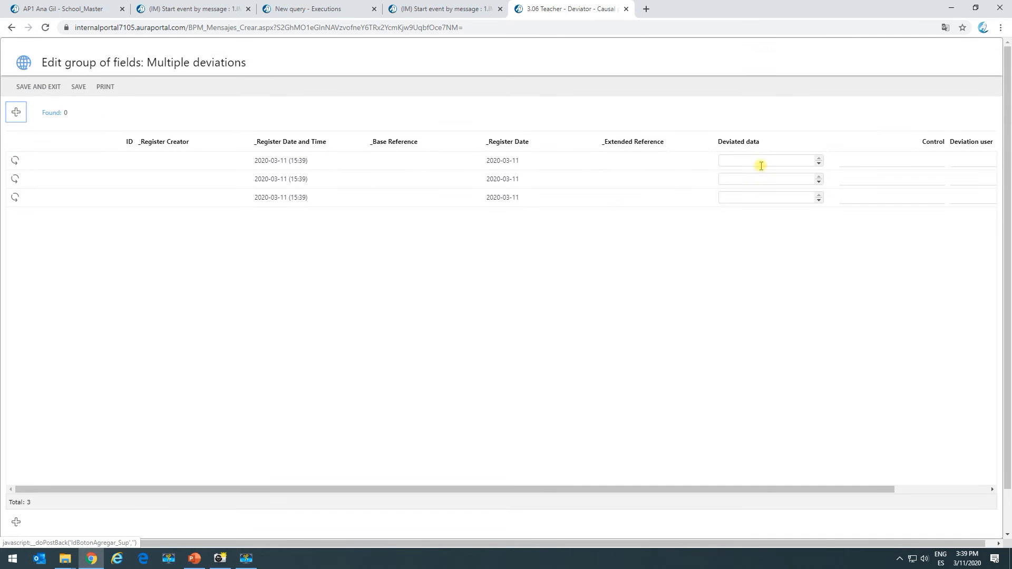
Fill the three lines' Deviated data with DDDD, EEEEE and FFFFF, save the group, and start the process
click(763, 163)
text(DDDD)
click(747, 179)
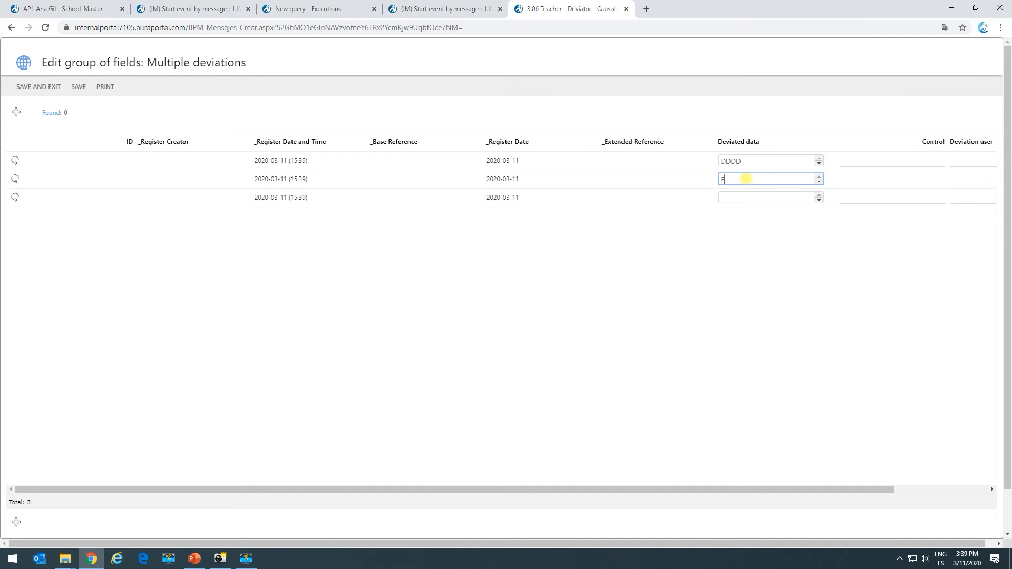
click(748, 193)
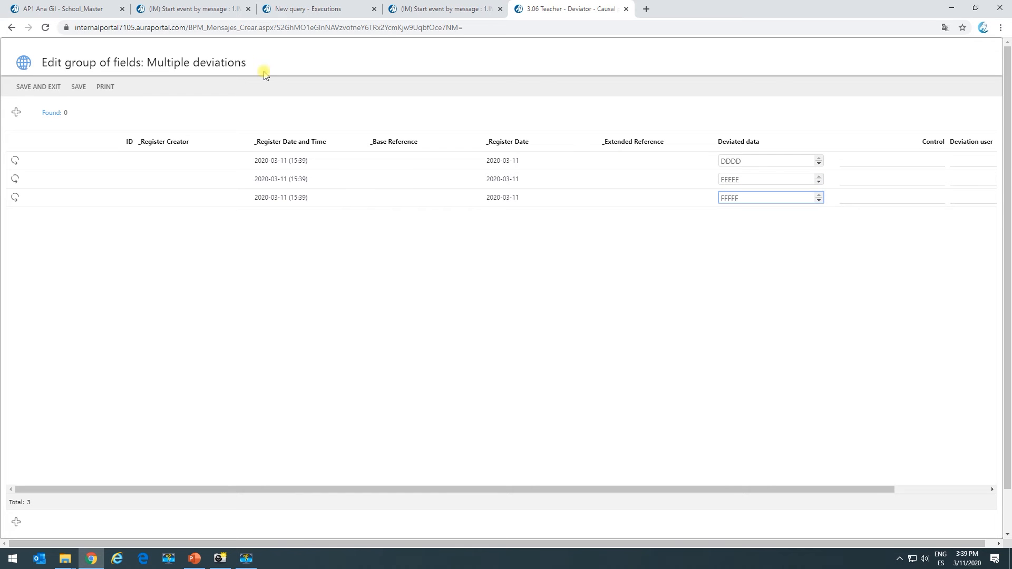
click(50, 92)
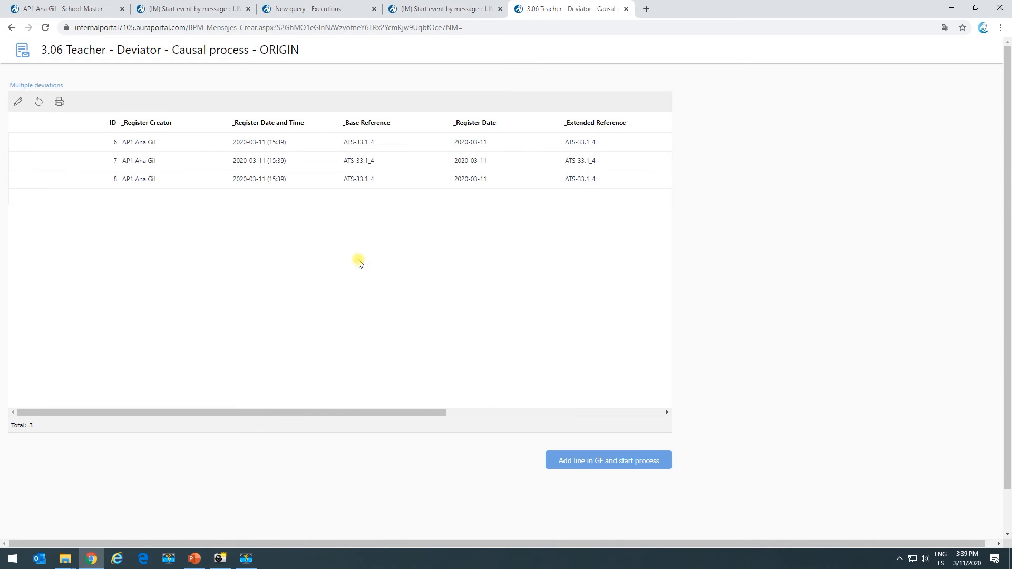
click(653, 462)
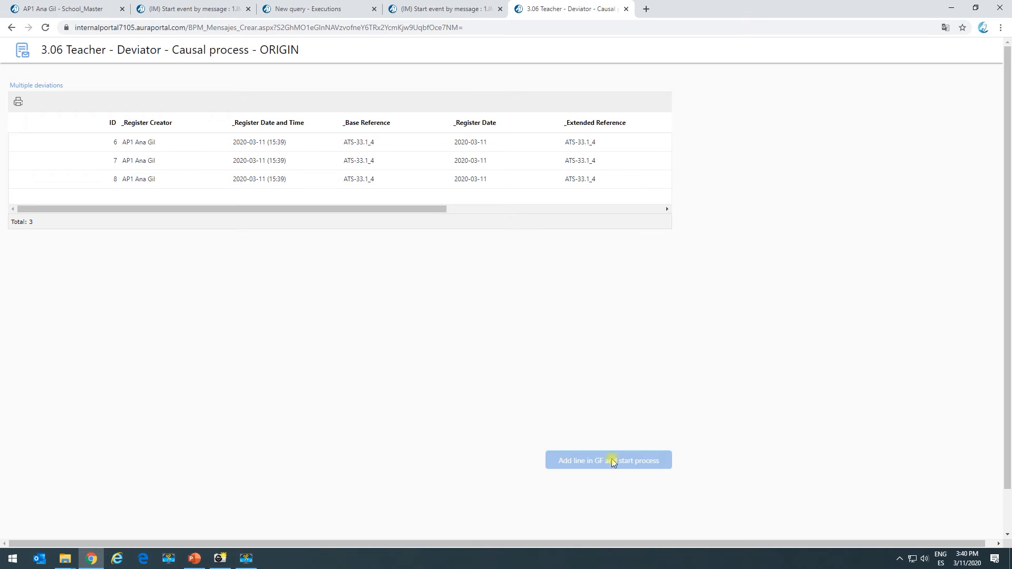
Close the submitted form and the ORIGIN start event tab, then refresh the DESTINATION executions query
click(626, 10)
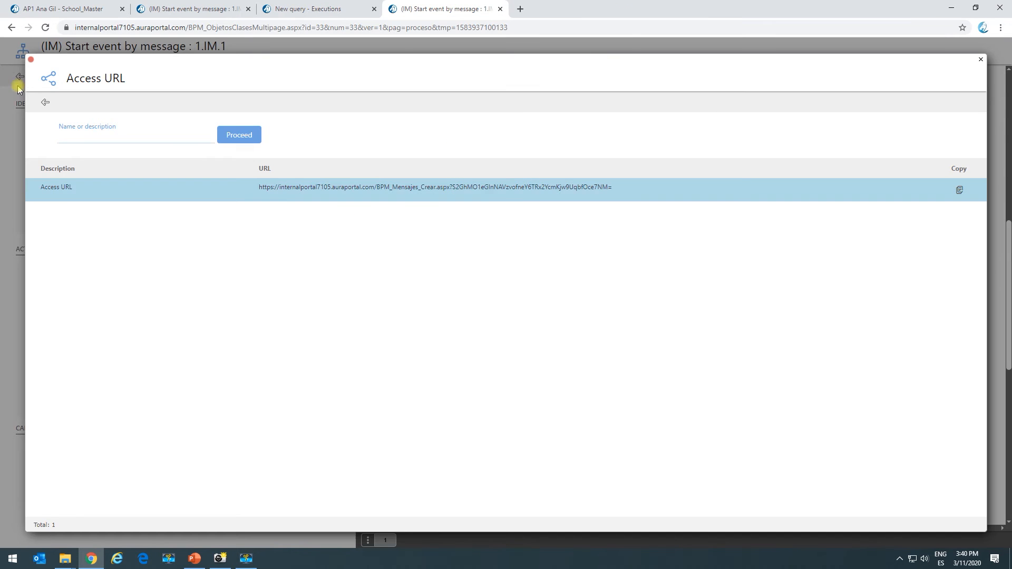
click(46, 104)
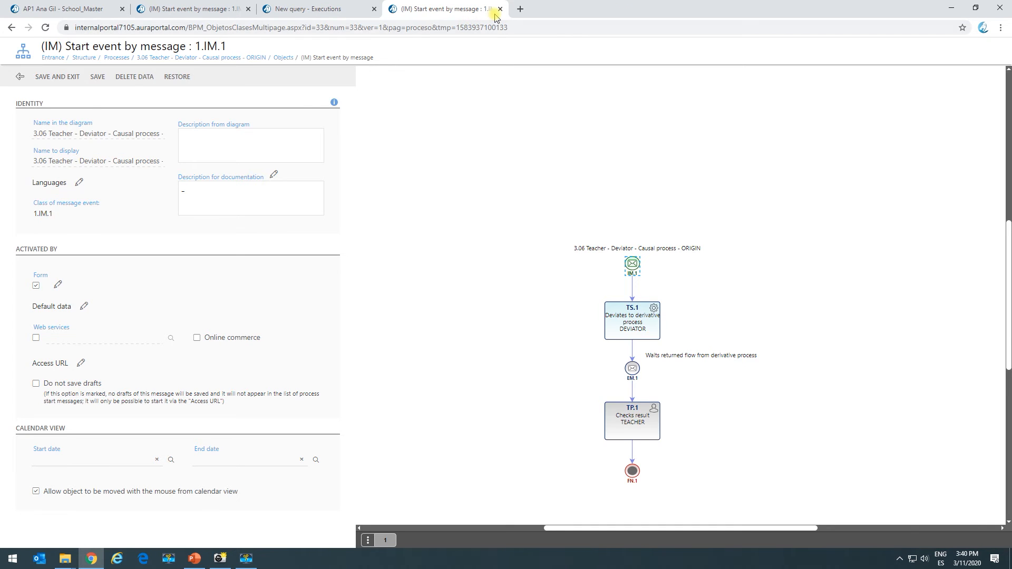
click(501, 9)
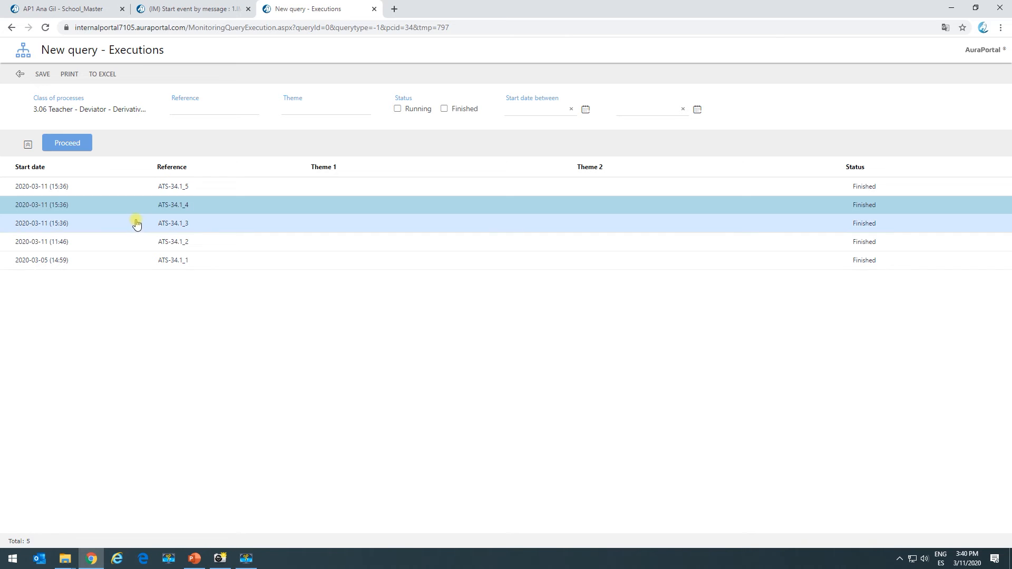
click(73, 149)
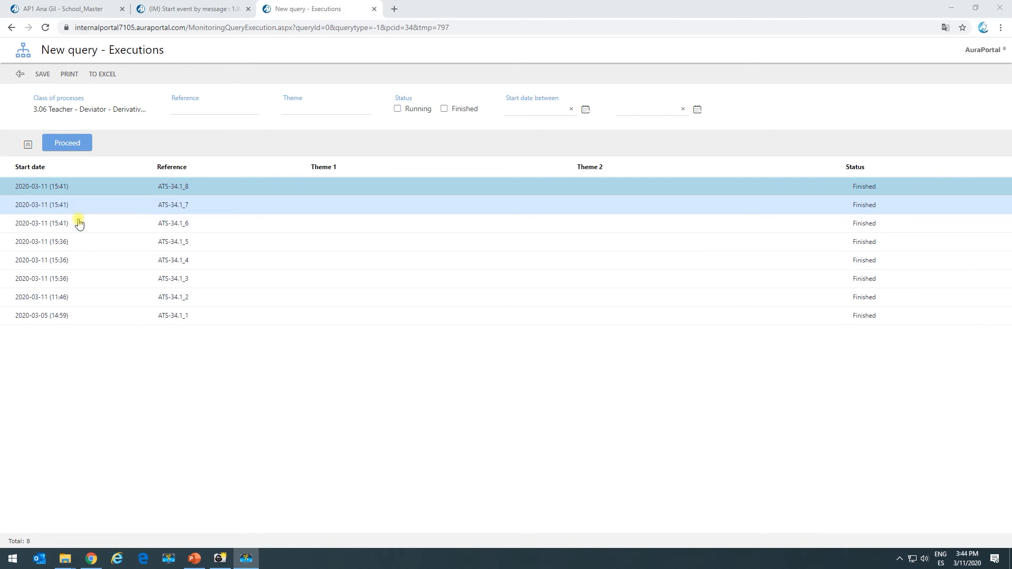
Open execution ATS-34.1_6, examine the deviated data in its IM.1 start form, and display the execution diagram
double_click(176, 225)
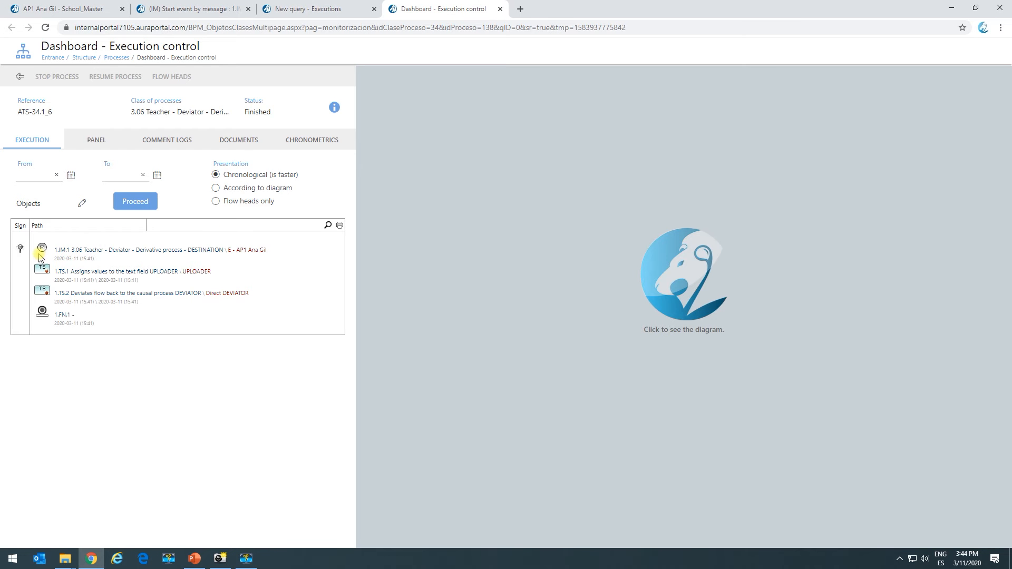
click(42, 247)
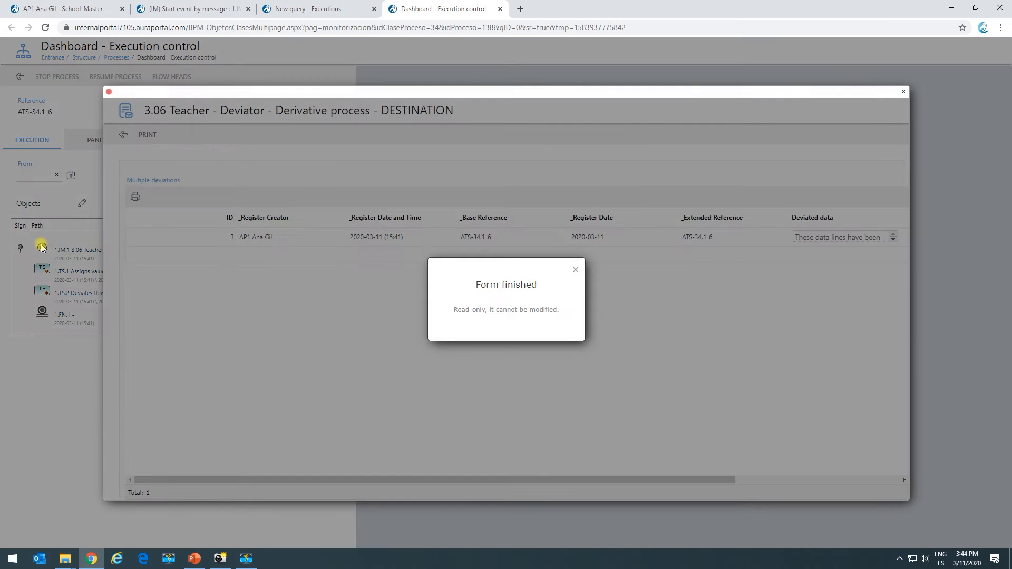
click(576, 270)
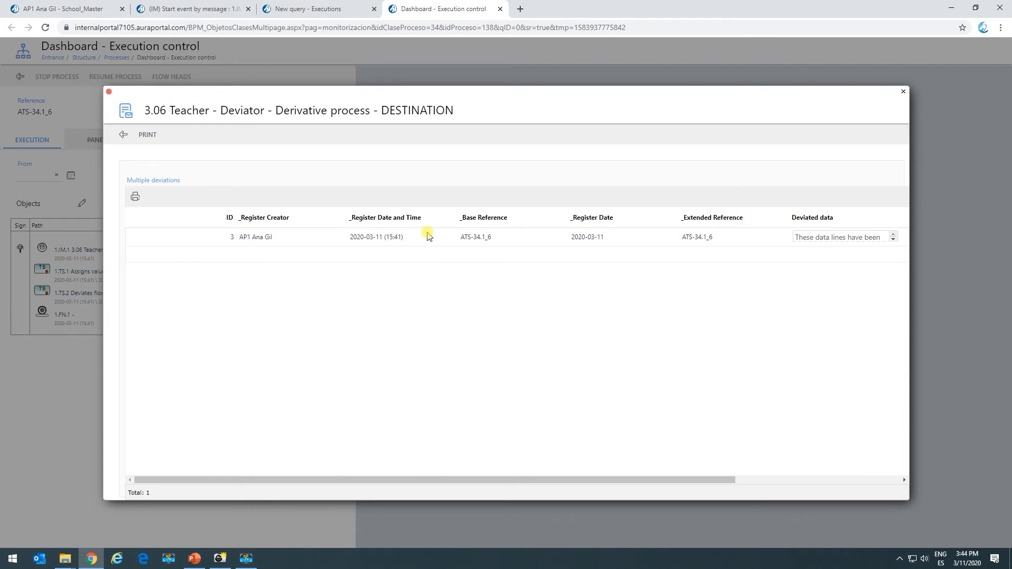
click(802, 236)
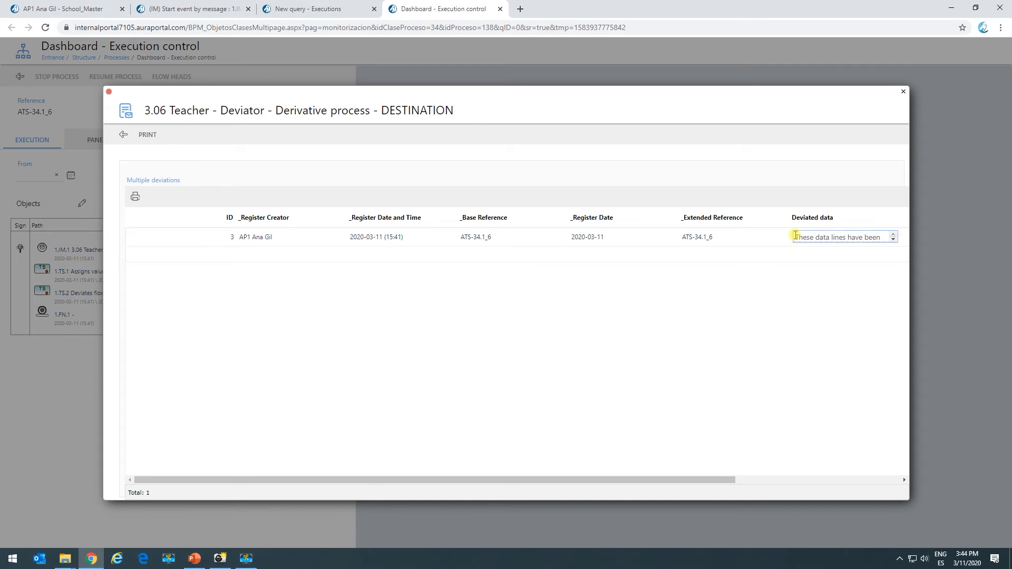
click(861, 240)
scroll(820, 232, down, 3)
scroll(813, 233, up, 3)
click(902, 93)
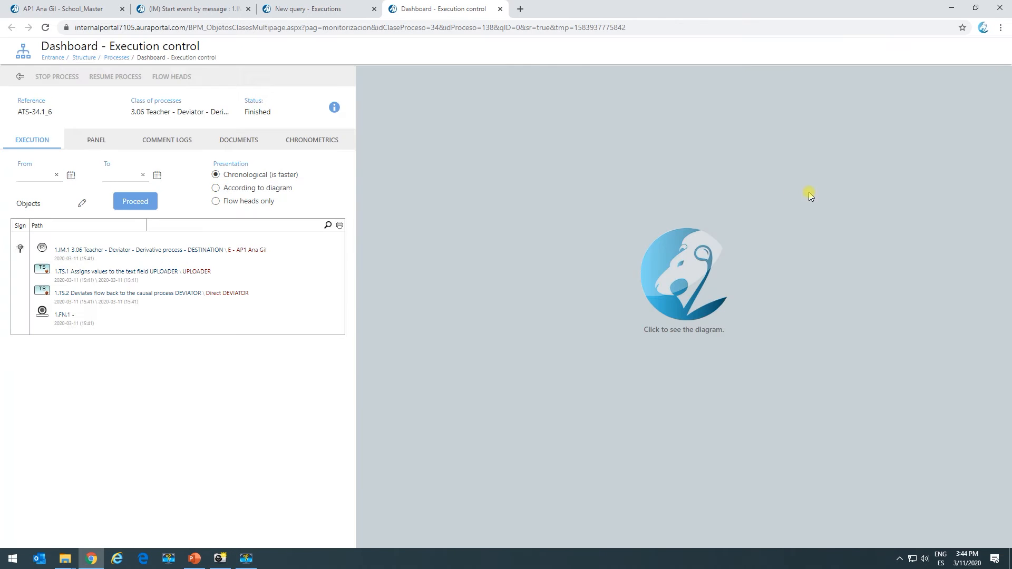
click(673, 265)
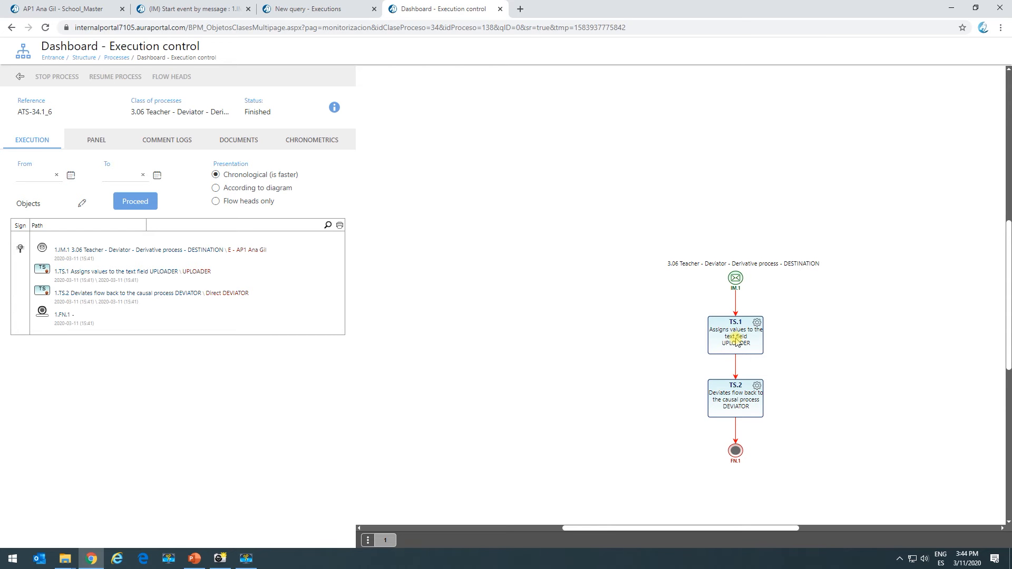
Return to the DESTINATION process, leave the start event's message form, and open system task TS.2
click(283, 8)
click(229, 8)
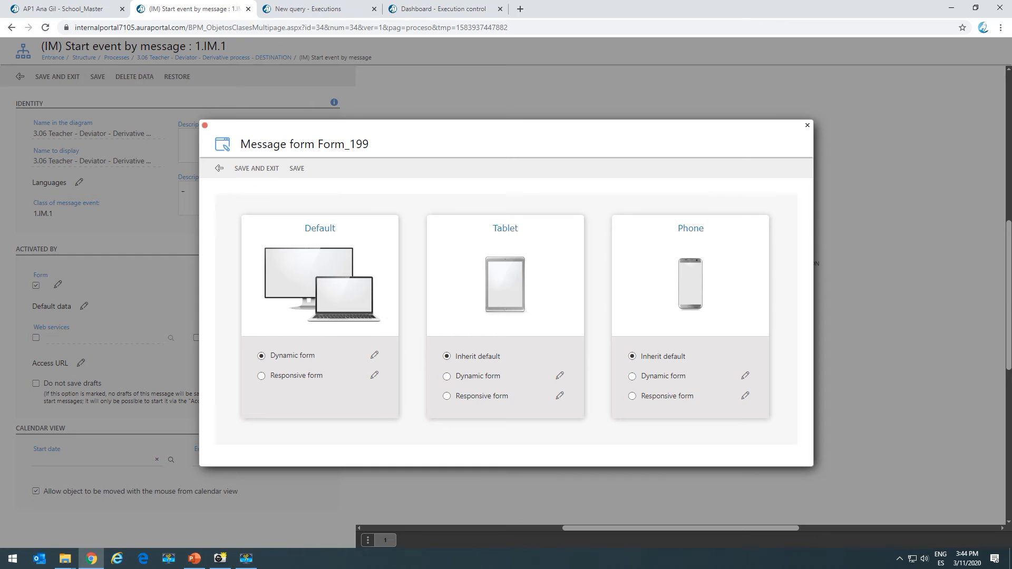
click(218, 168)
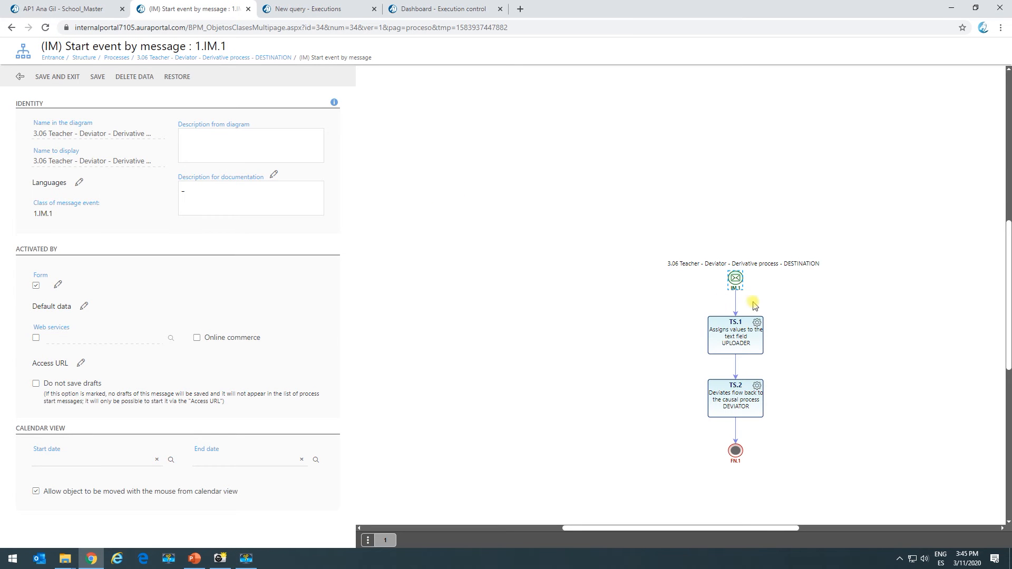
scroll(731, 341, down, 5)
scroll(752, 233, up, 3)
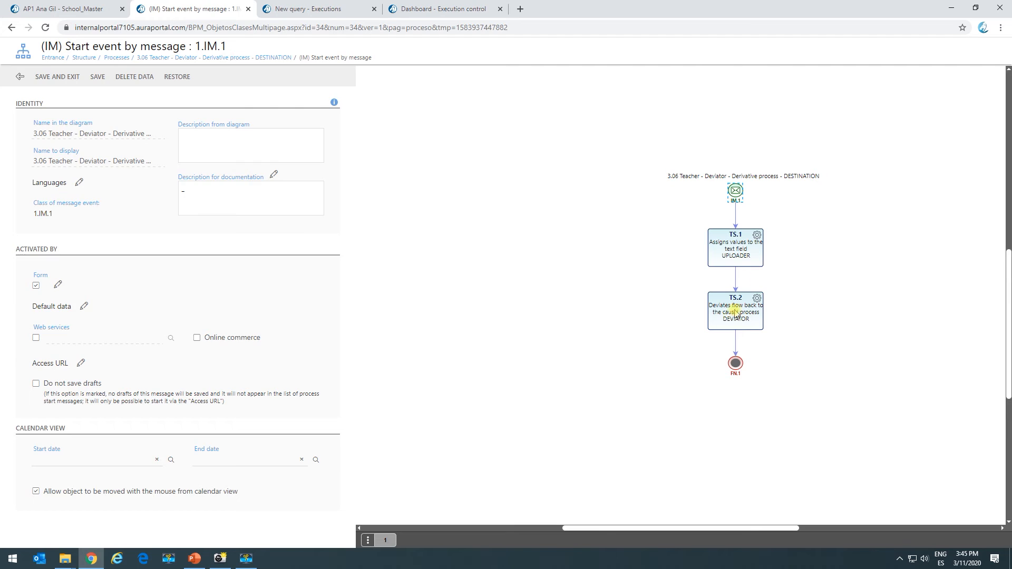
click(734, 311)
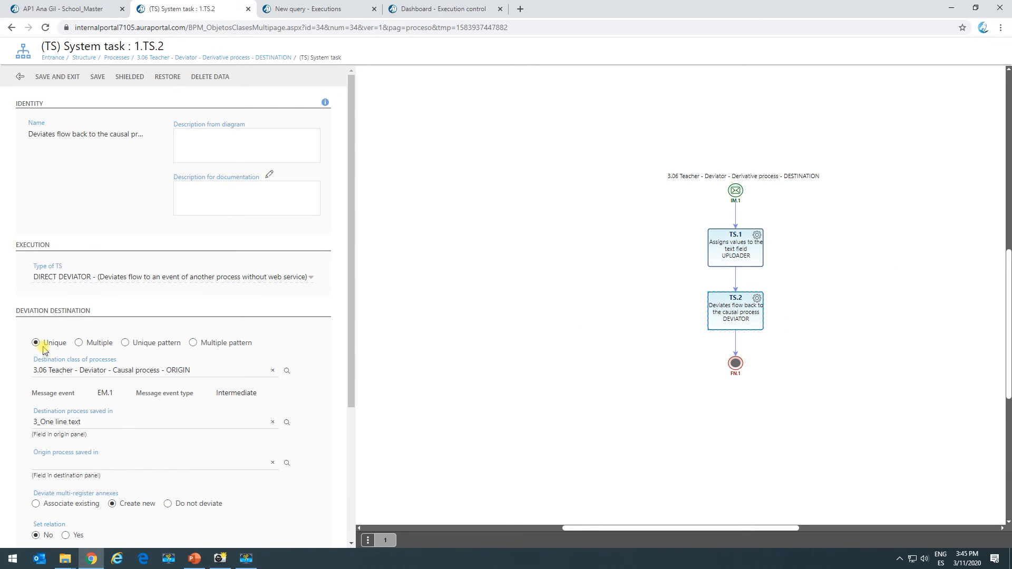
Set the TS.2 deviation destination to Multiple and choose event EM.1 of the ORIGIN causal process
scroll(79, 338, down, 3)
scroll(79, 264, up, 1)
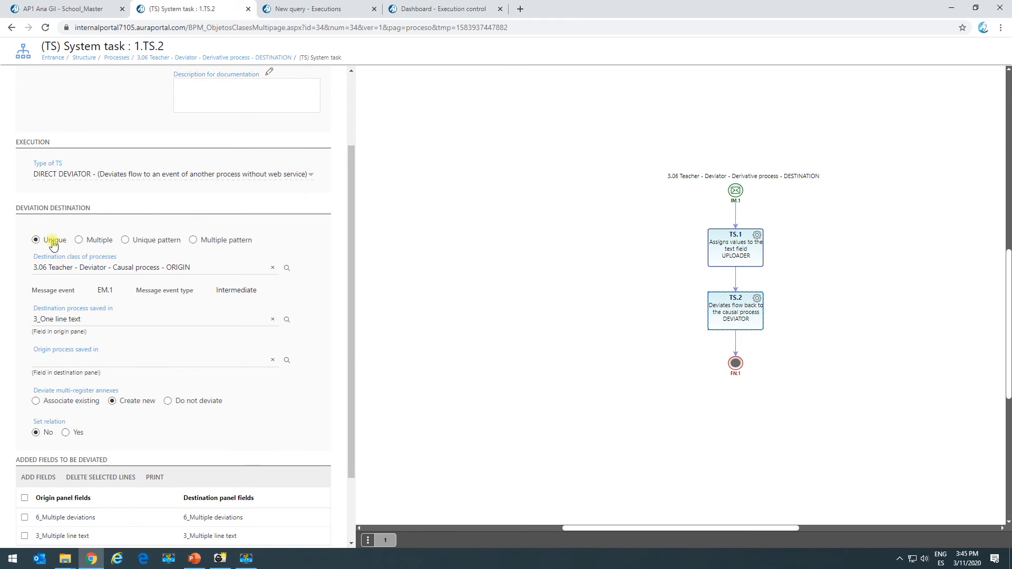
click(78, 240)
click(89, 267)
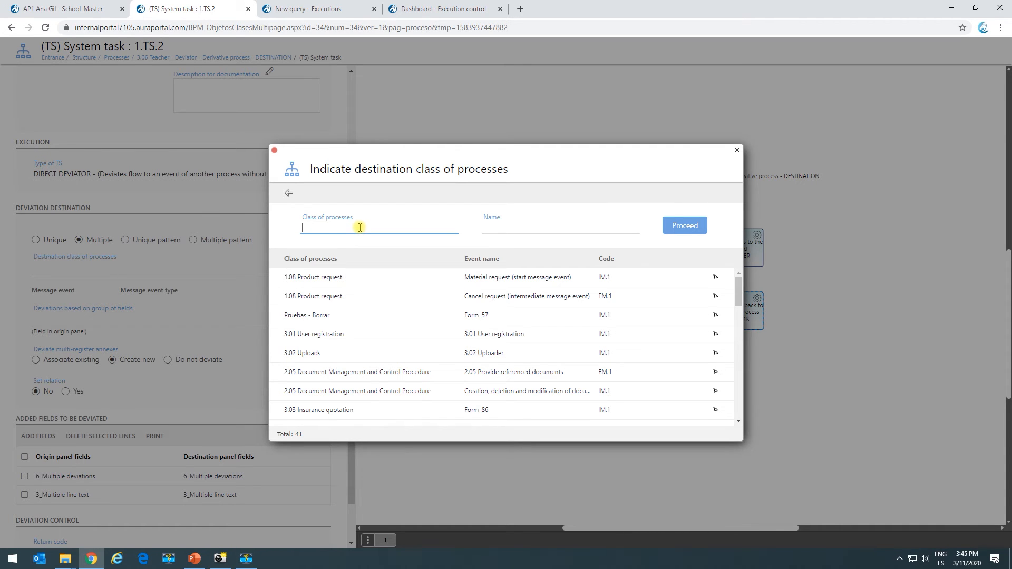
text(ori)
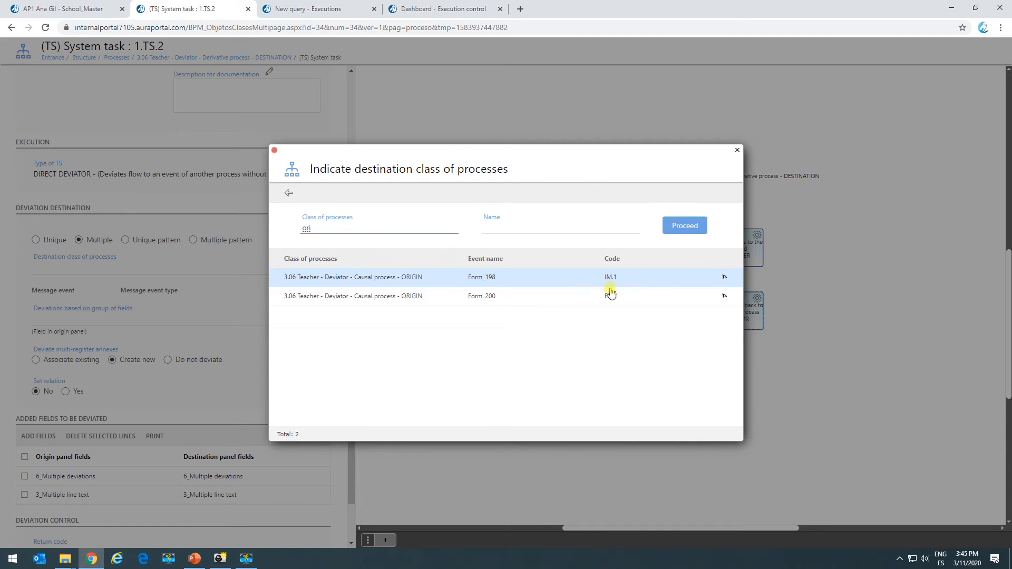
click(385, 300)
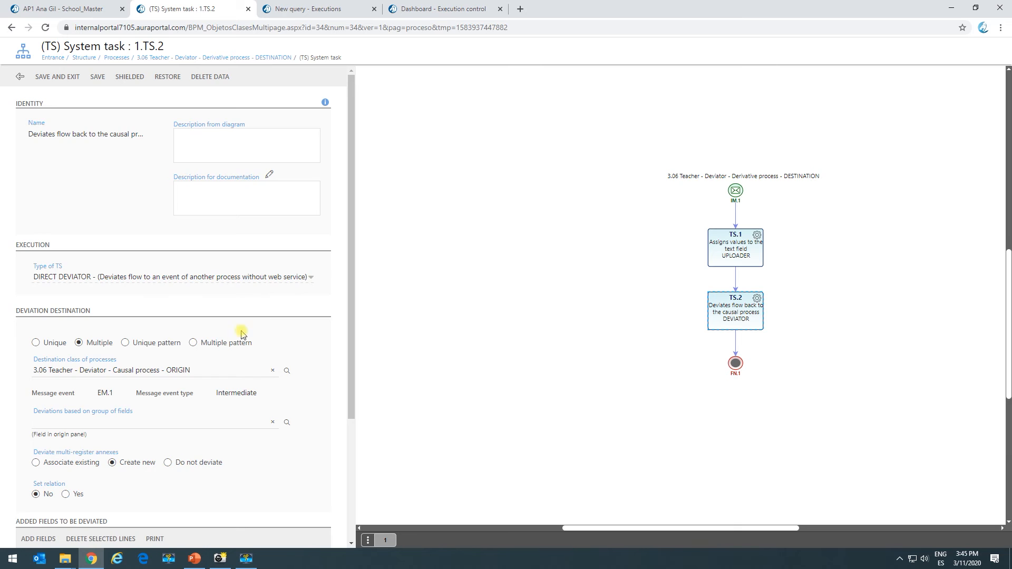
Base the TS.2 deviations on the 6_Multiple deviations group of fields
scroll(242, 334, down, 3)
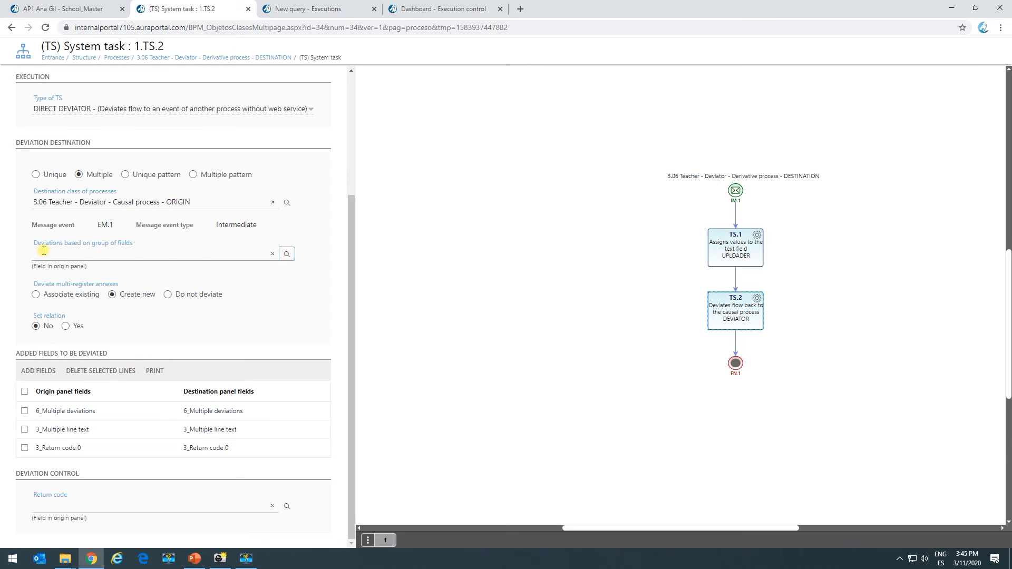
click(286, 254)
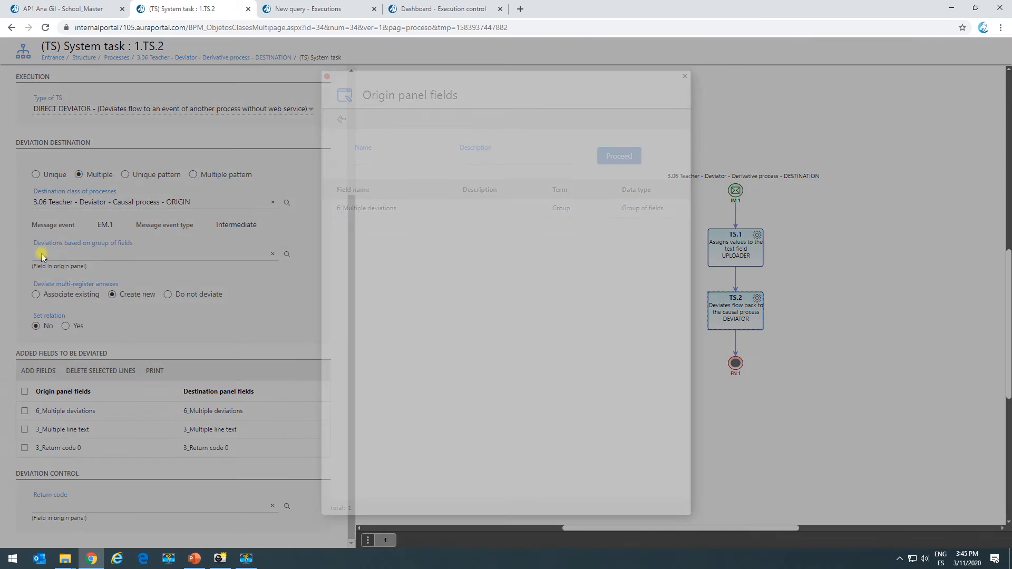
click(369, 207)
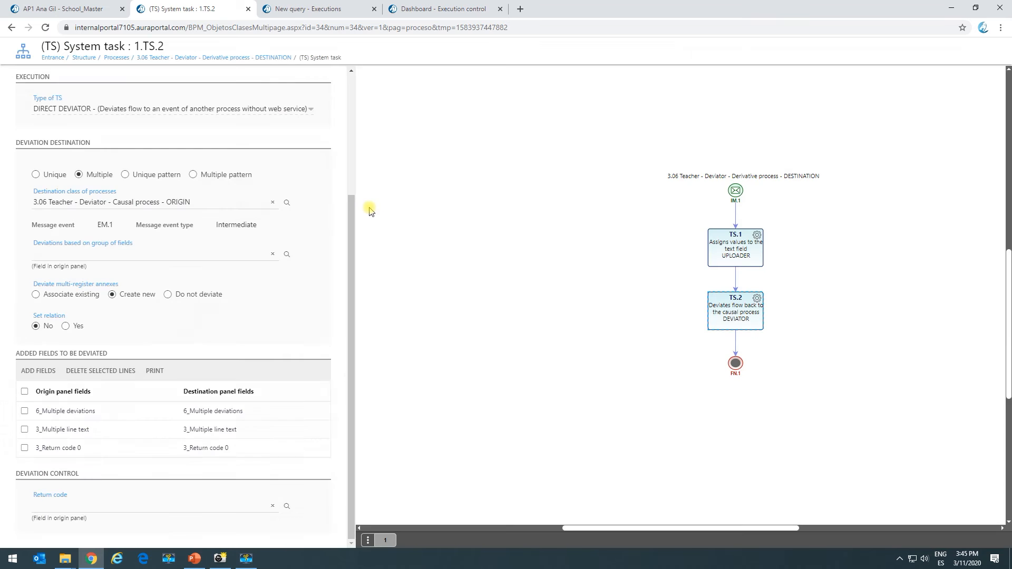
Delete the 3_Multiple line text and 3_Return code 0 lines from the TS.2 fields to be deviated
scroll(142, 365, down, 3)
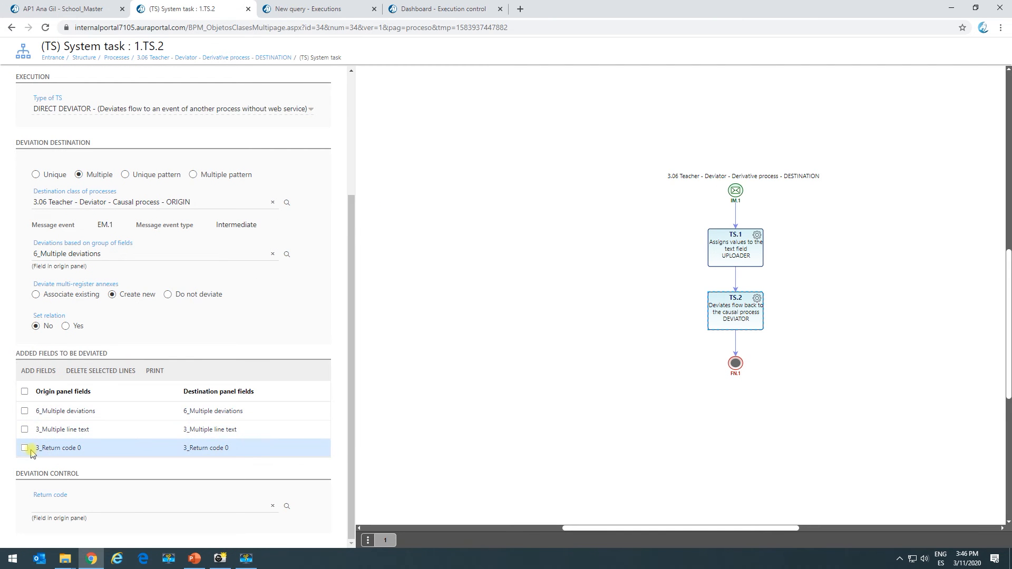
click(24, 429)
click(25, 448)
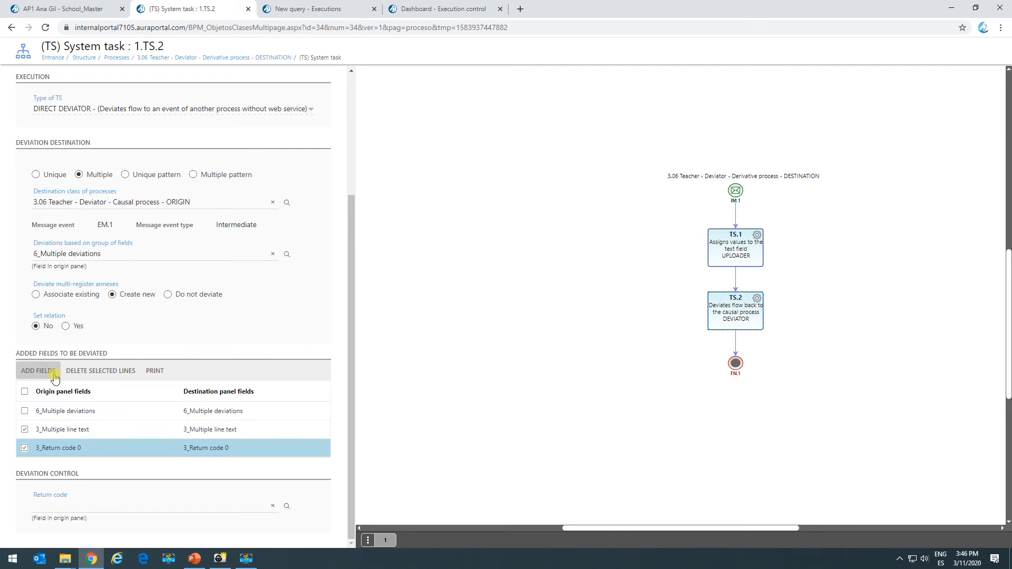
click(81, 378)
click(520, 295)
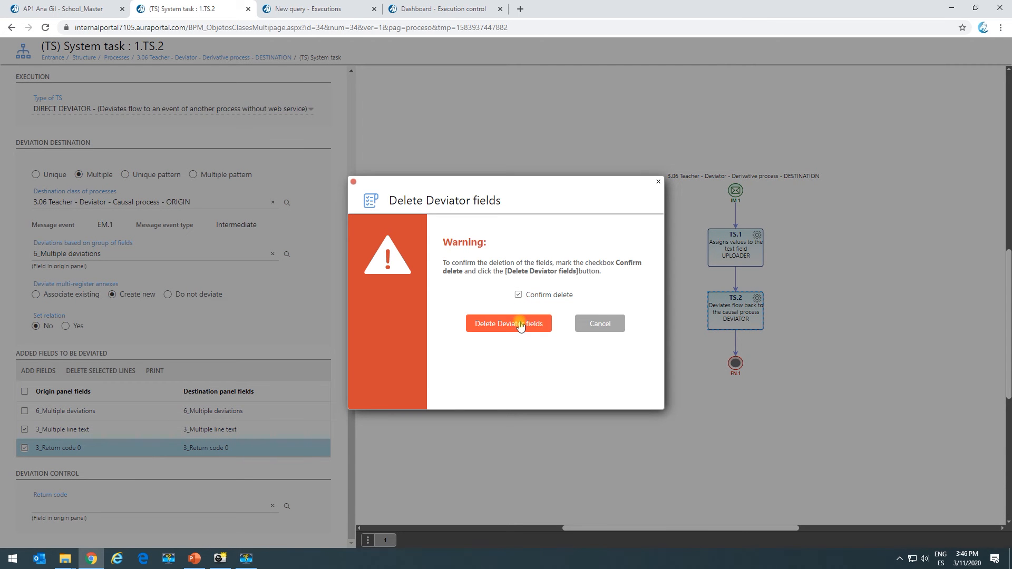
click(520, 324)
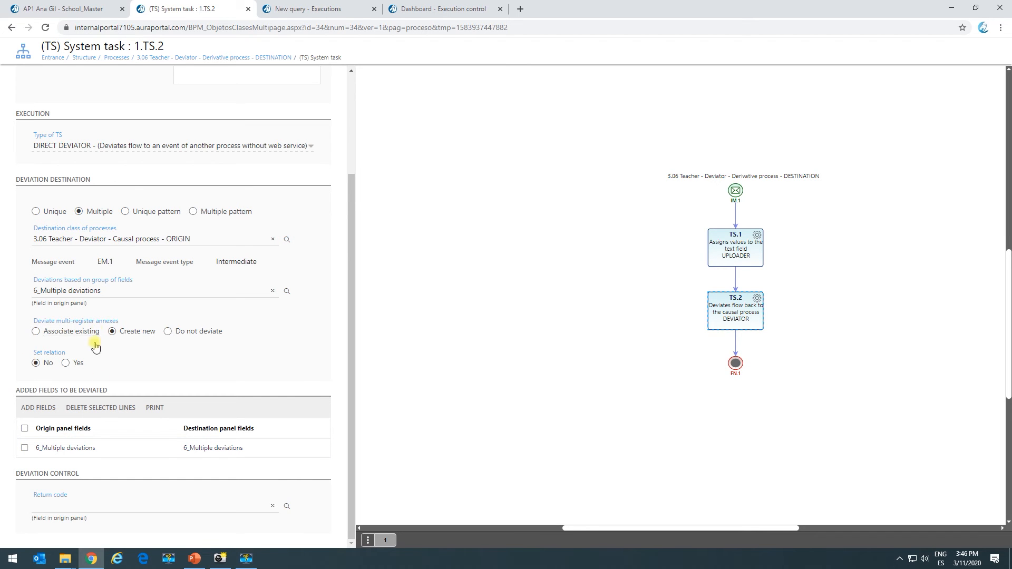
Pick an origin panel field for the TS.2 deviation's return code, then save and exit the task
click(69, 511)
click(422, 205)
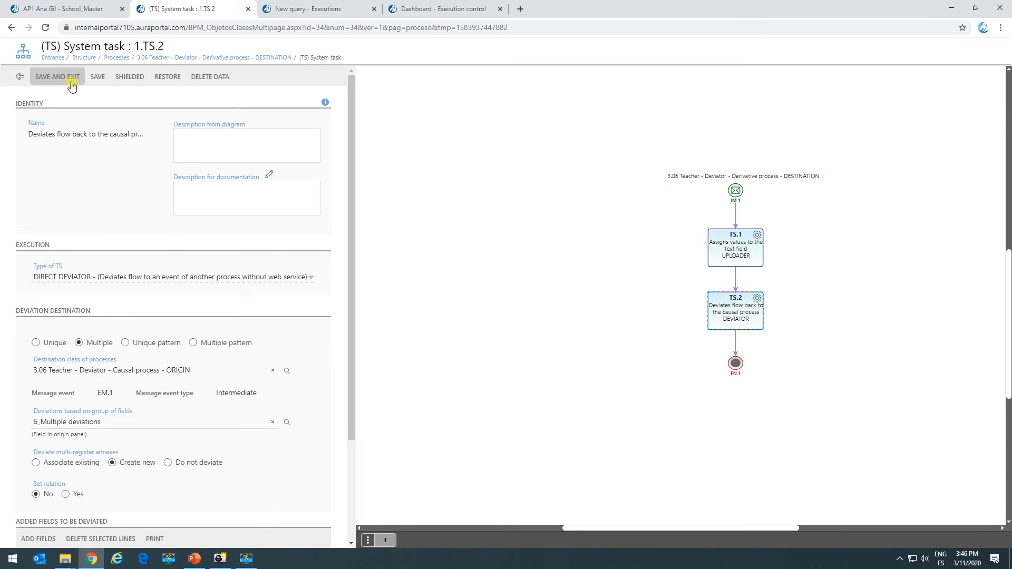
click(69, 85)
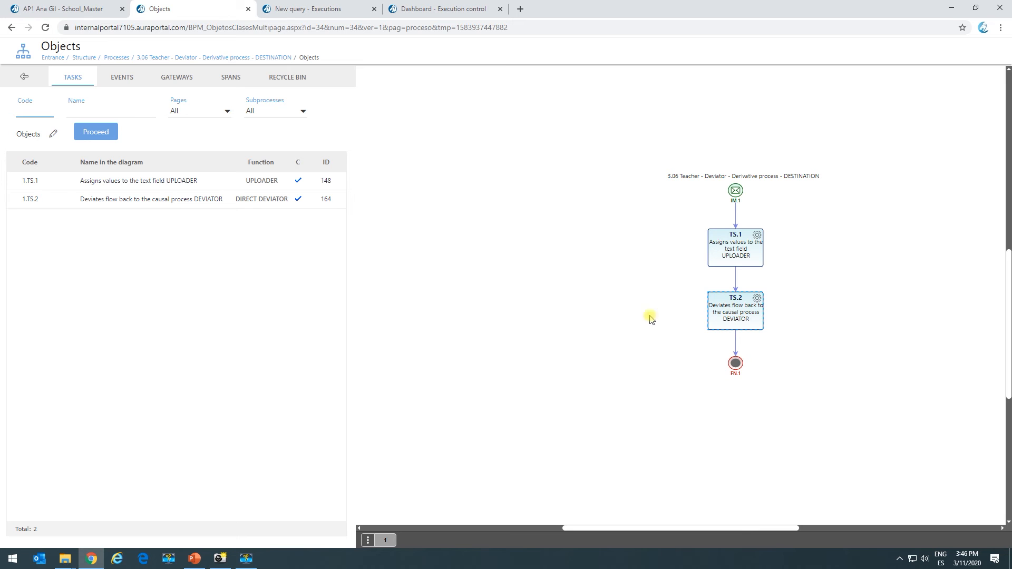
In TS.1, set the origin of the Multiple deviations/Deviated data direct upload to Composition and open its composition for editing
click(738, 249)
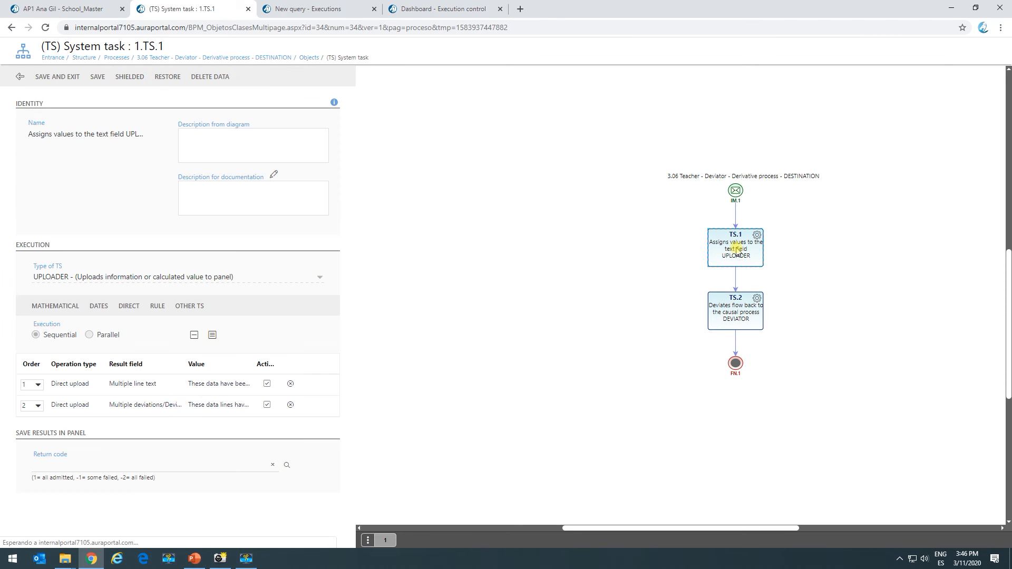
double_click(138, 405)
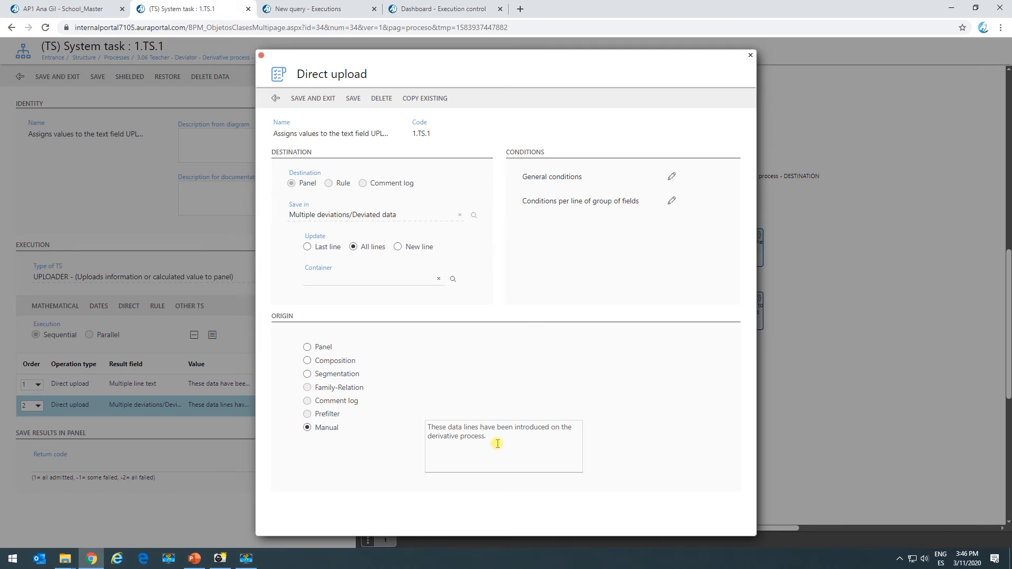
click(308, 362)
click(429, 357)
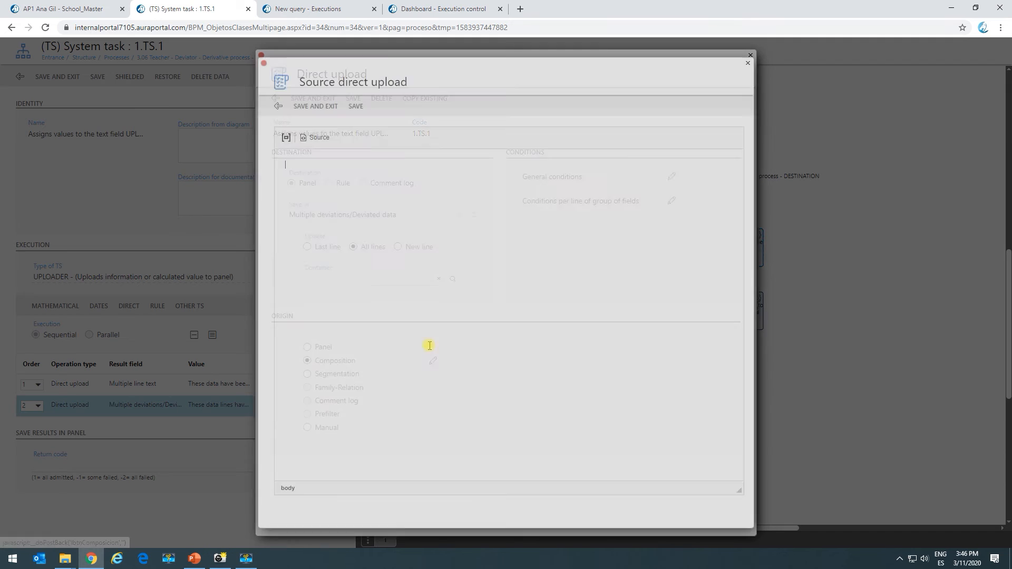
Compose the upload from the Multiple deviations/Deviated data panel field followed by the text "+ This is uploaded in the destination process"
click(286, 138)
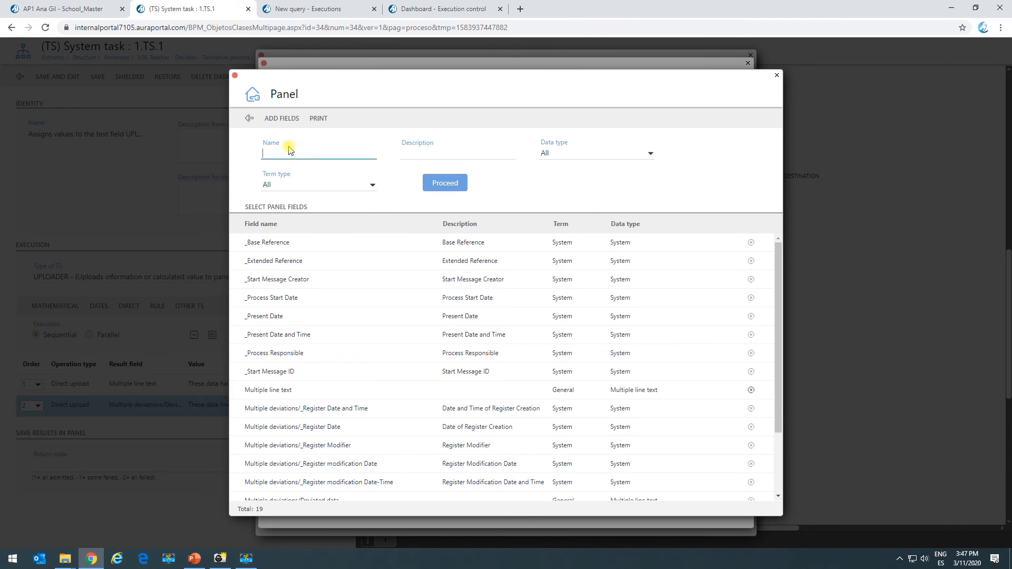
key(Return)
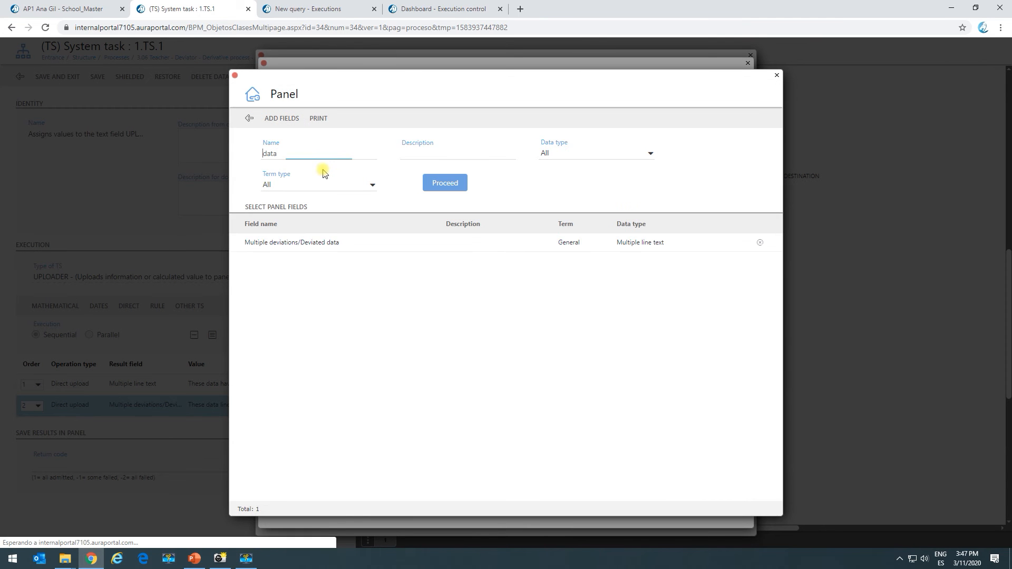
double_click(307, 245)
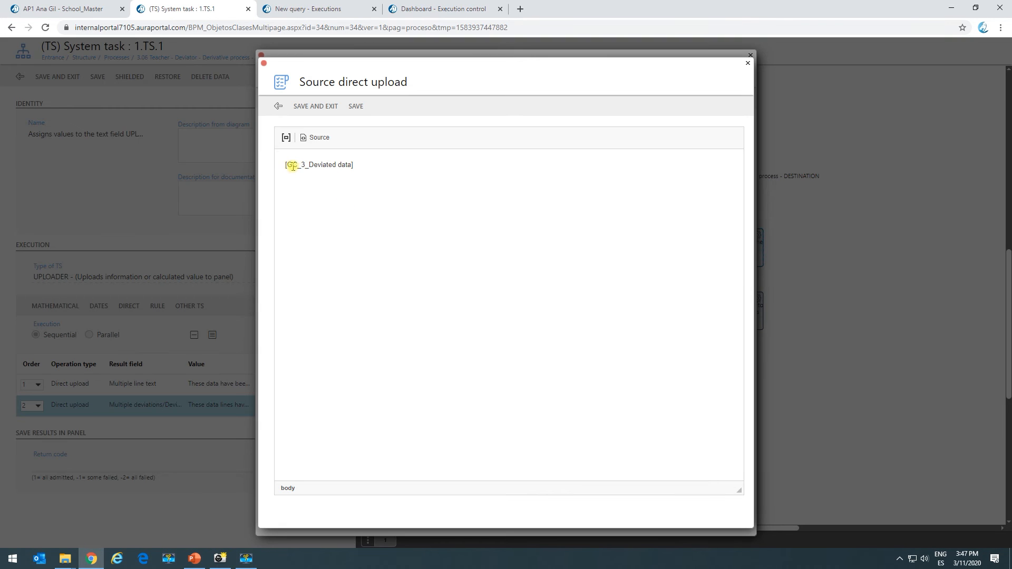
drag(292, 166, 357, 177)
click(374, 171)
text(+ This is uploaded in the destination process)
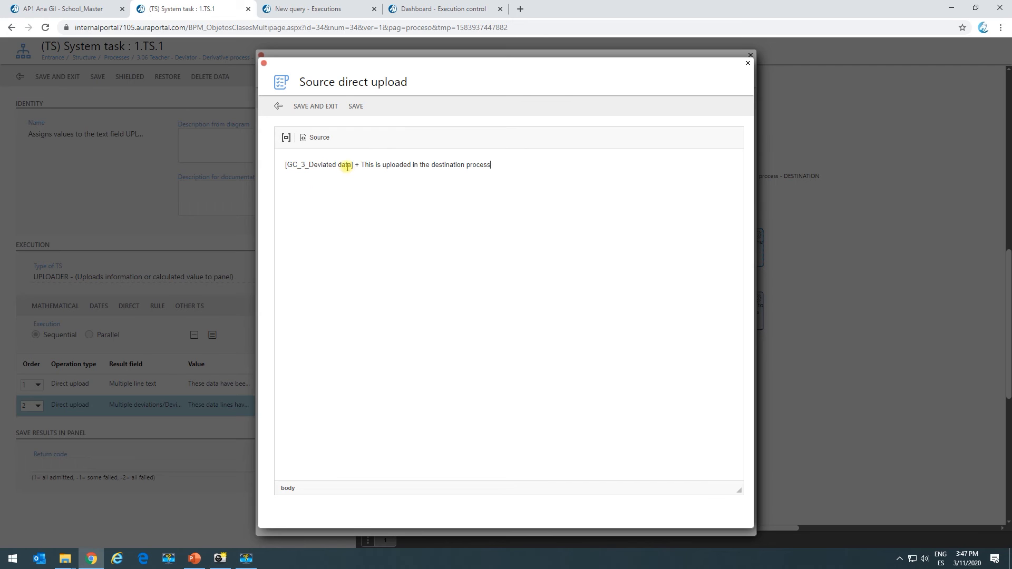
Reinsert the Multiple deviations/Deviated data field in place of the existing field reference in the composition
drag(355, 167, 268, 157)
click(331, 182)
key(shift+End)
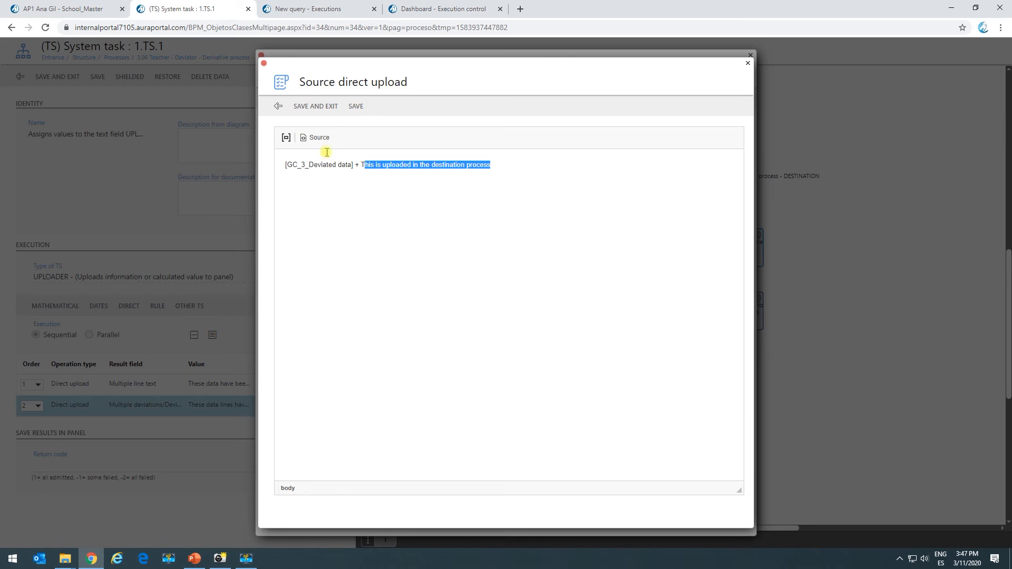
drag(350, 166, 266, 155)
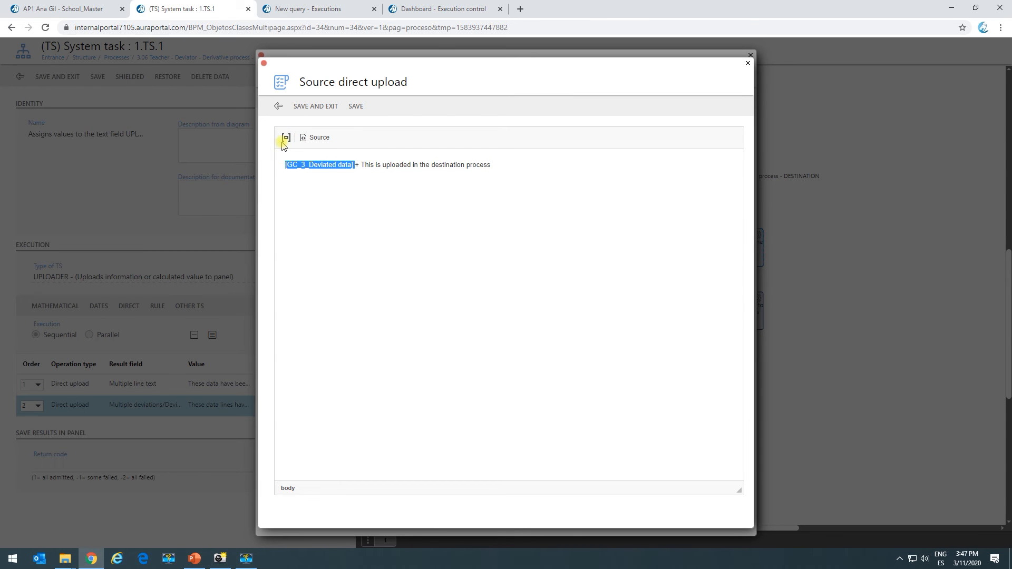
click(287, 137)
scroll(390, 468, down, 3)
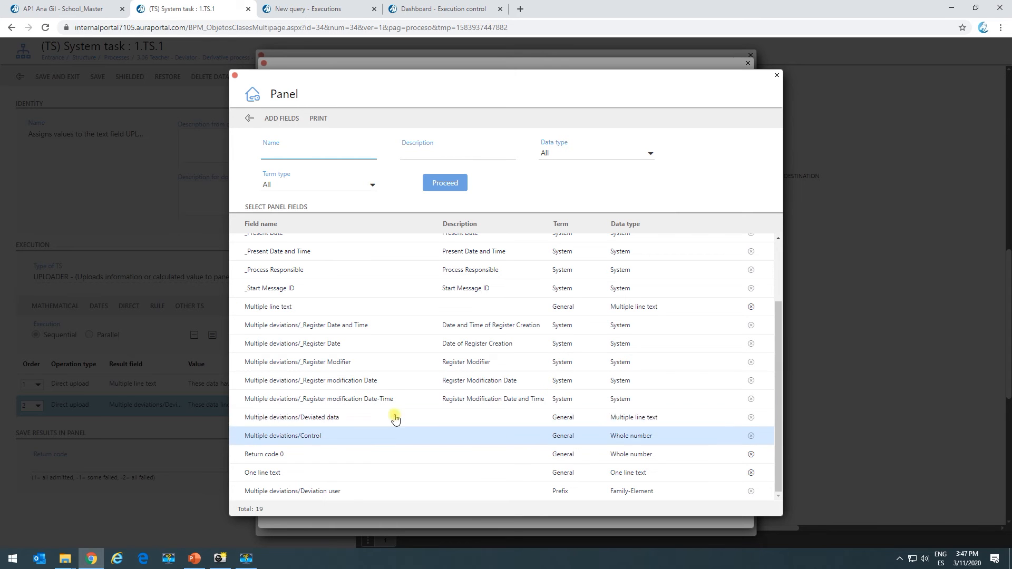
double_click(336, 418)
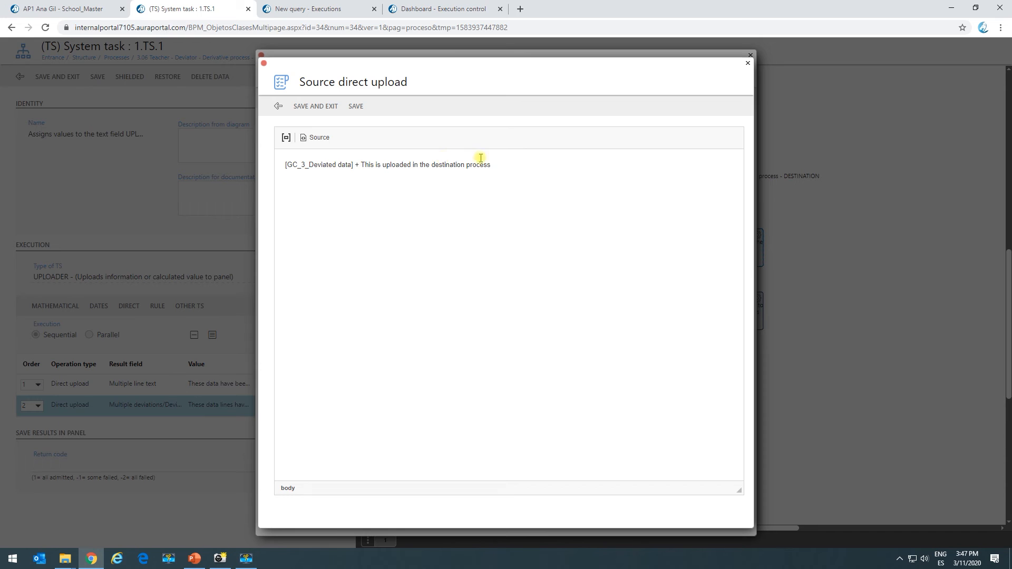
Save and exit the composition, the direct upload and the TS.1 task
click(333, 106)
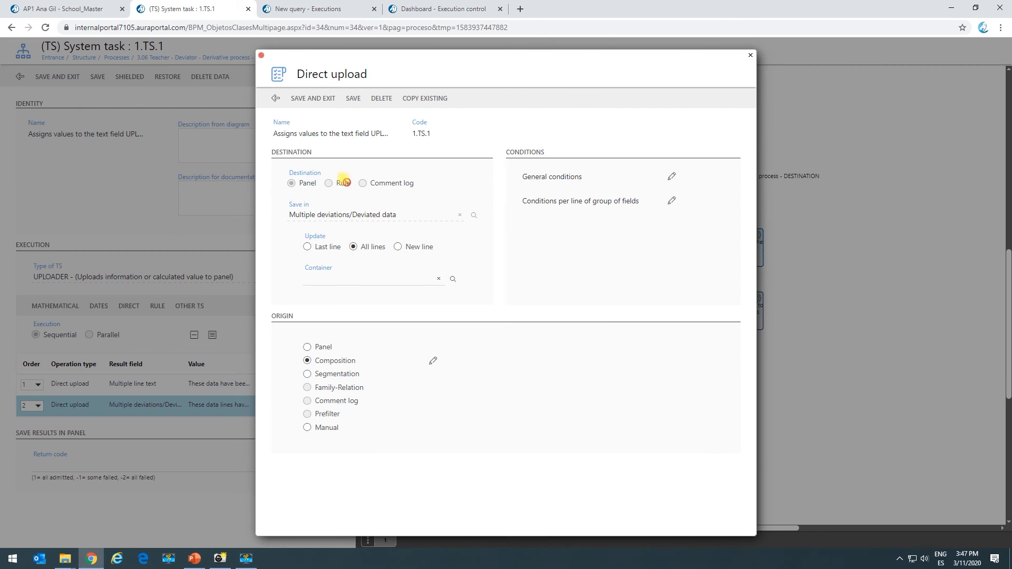
click(314, 99)
click(64, 77)
Replace the open execution dashboard page with the start form of the ORIGIN causal process
click(417, 9)
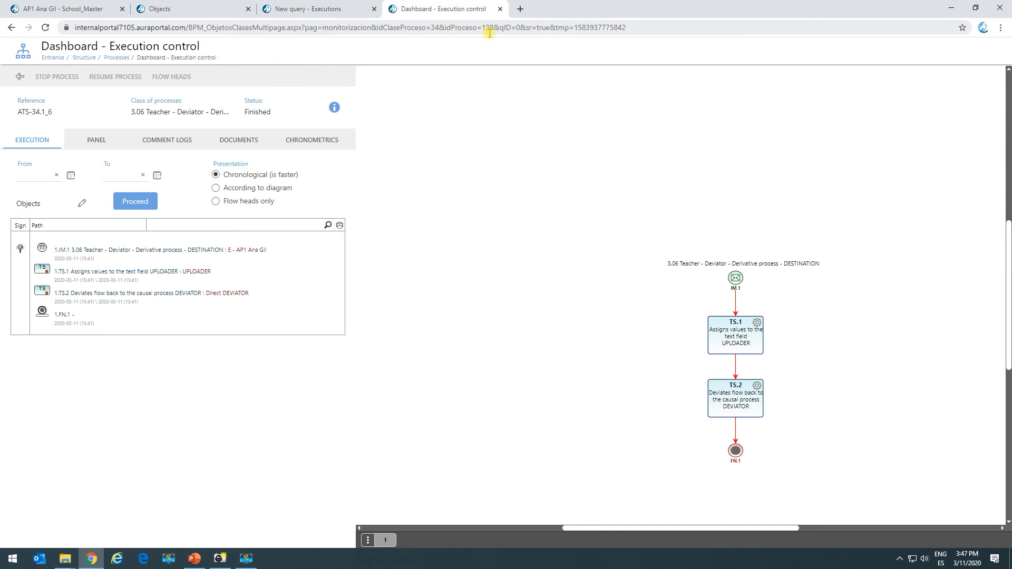
click(489, 32)
text(https://internalportal7105.auraportal.com/BPM_Mensajes_Crear.aspx?S2GhMO1eGInNAVzvofneY6TRx2YcmKjw9UqbfOce7NM=)
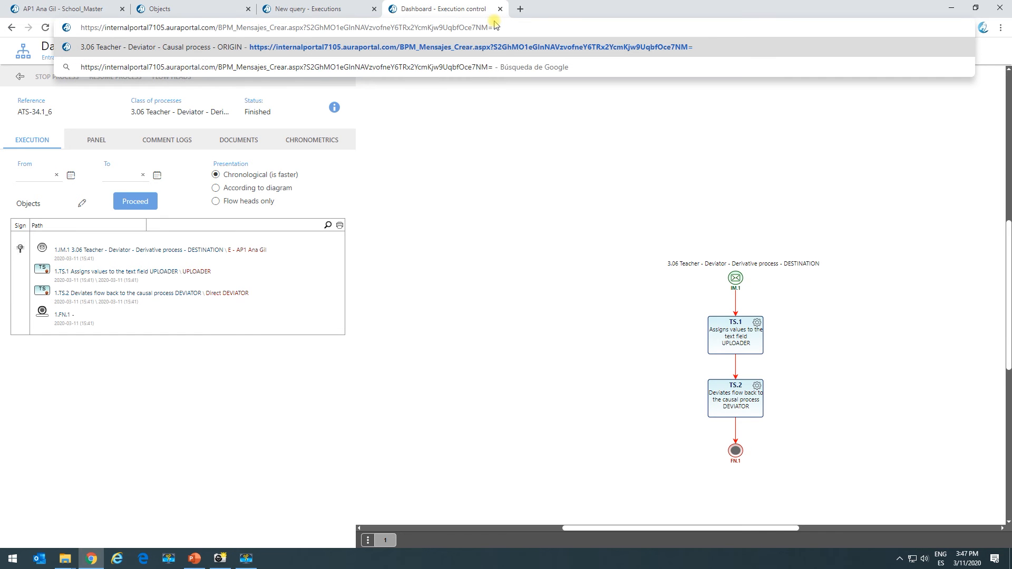
key(Return)
click(551, 89)
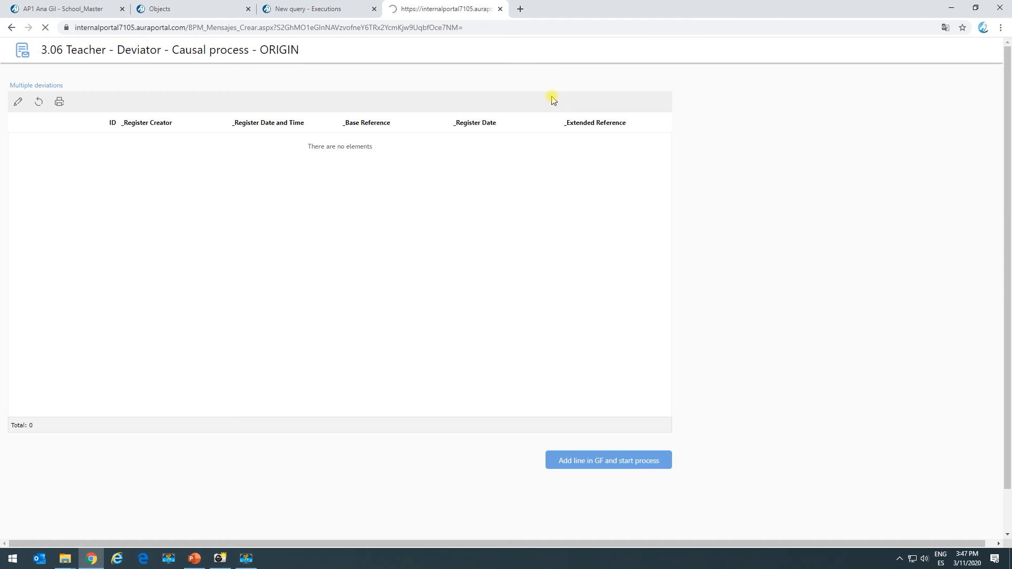
Open the Multiple deviations group of fields for editing and extend it to three lines
click(19, 102)
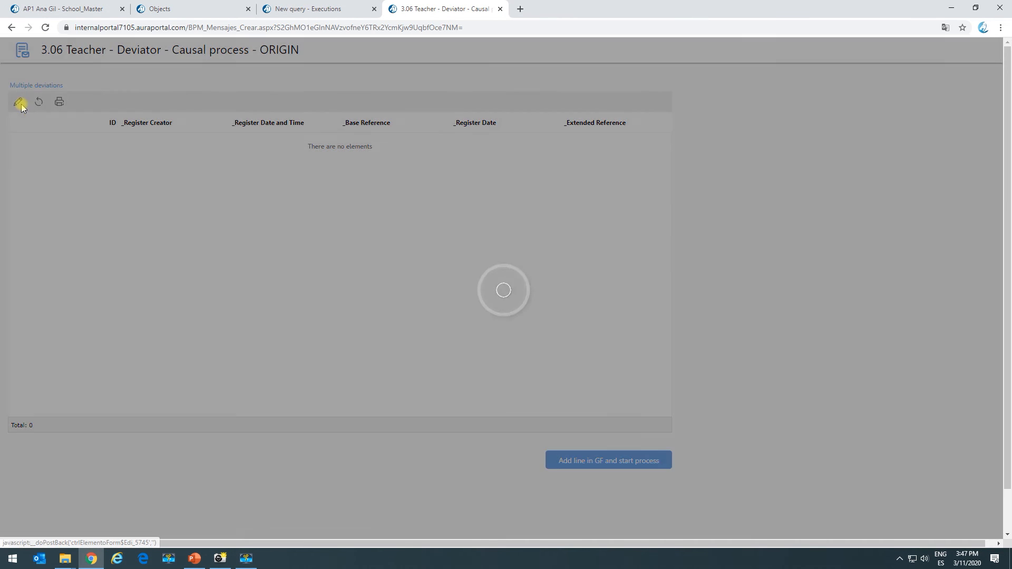
click(16, 112)
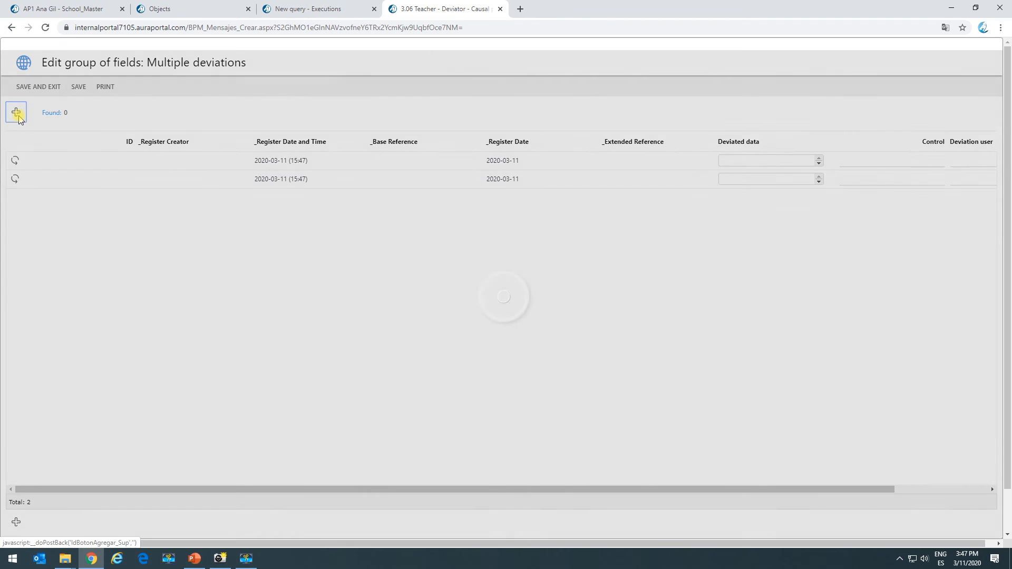
click(16, 112)
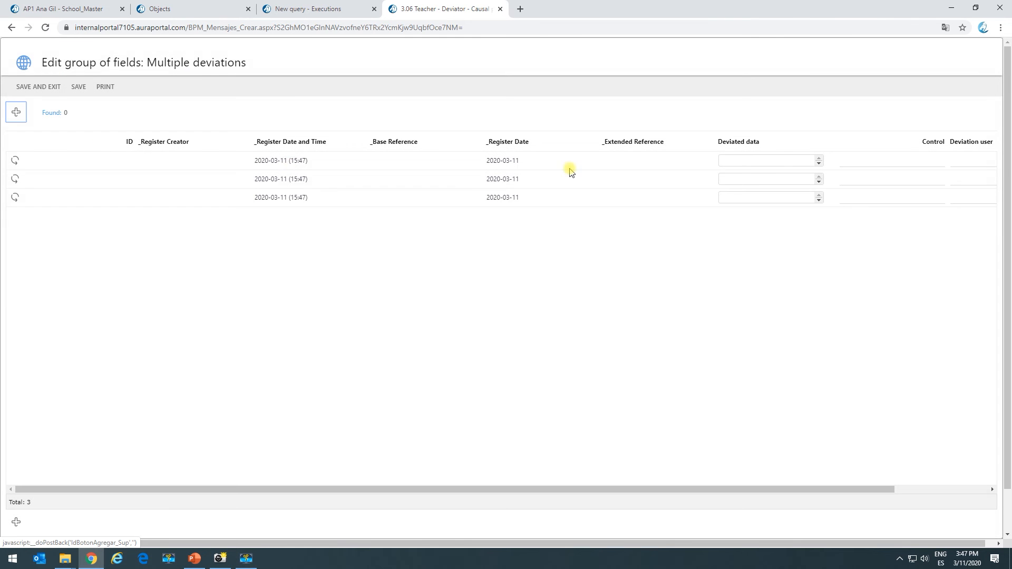
Enter Test1, Test2 and Test3 as the deviated data of the three lines, save them and start the ORIGIN process
click(755, 161)
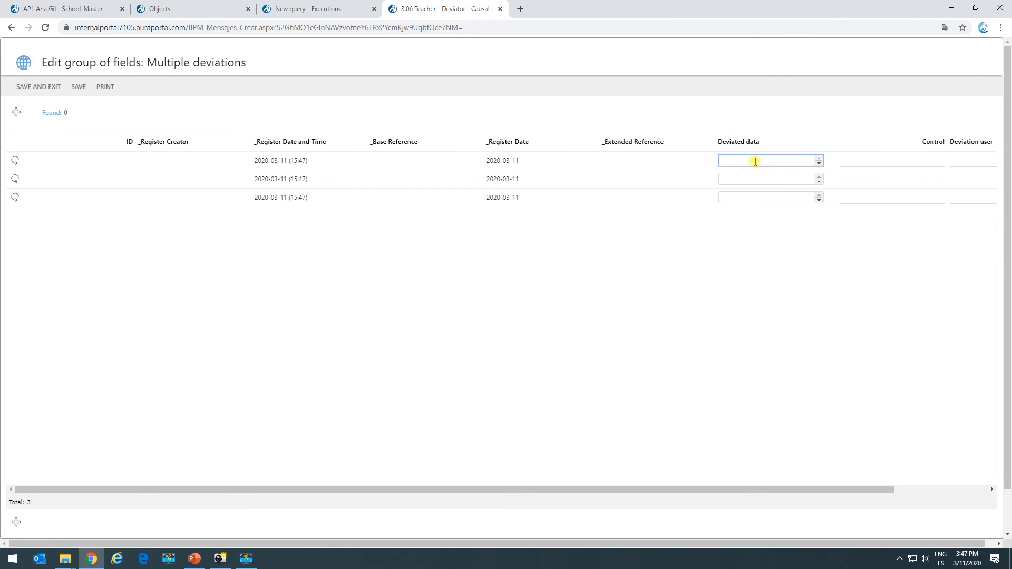
click(745, 180)
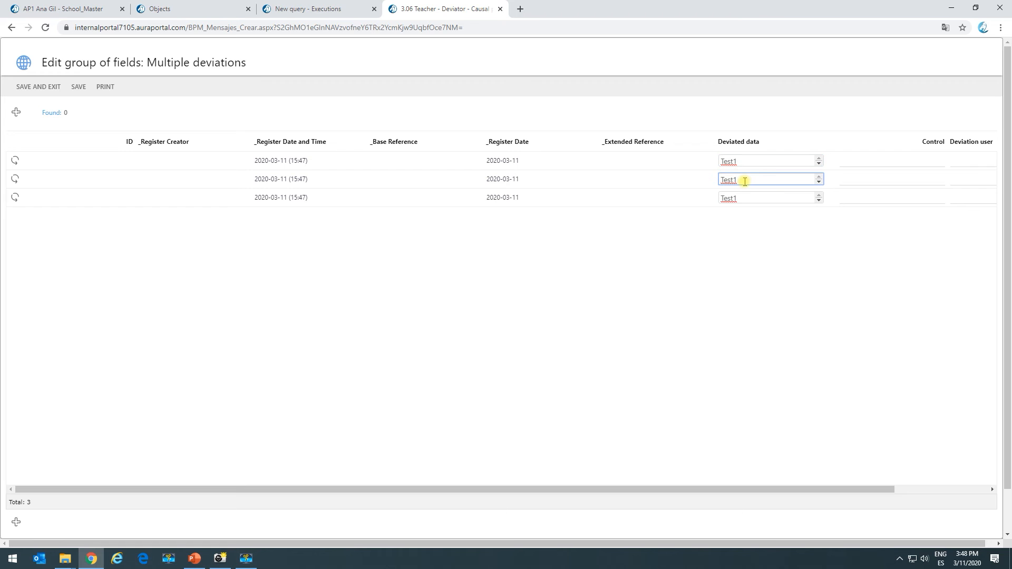
double_click(750, 199)
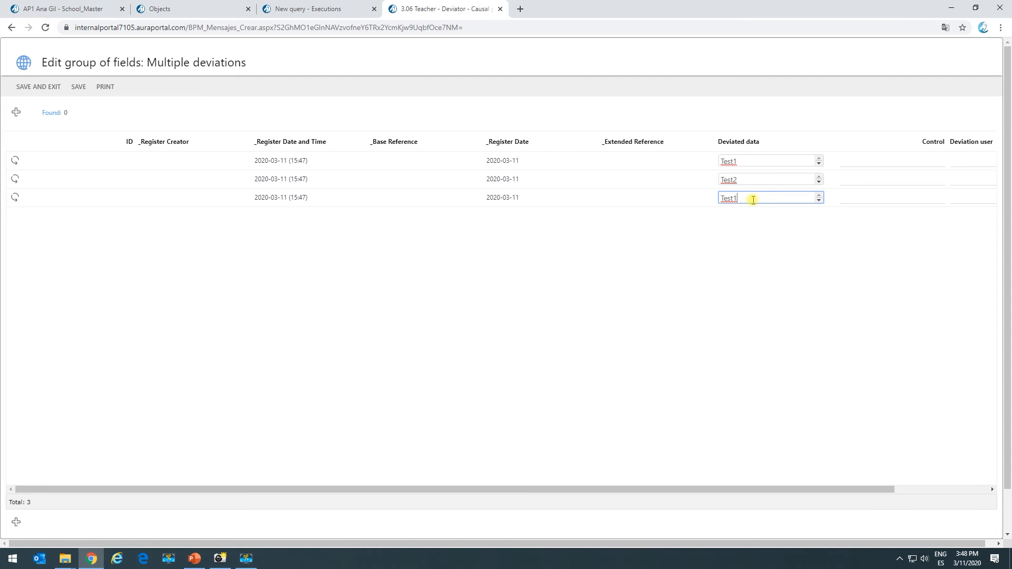
click(653, 274)
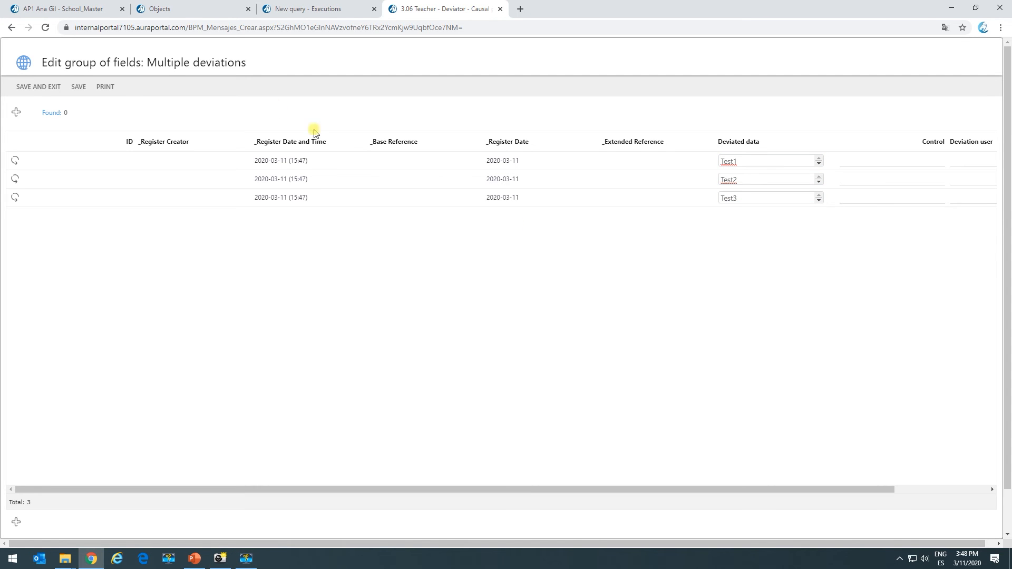
click(38, 86)
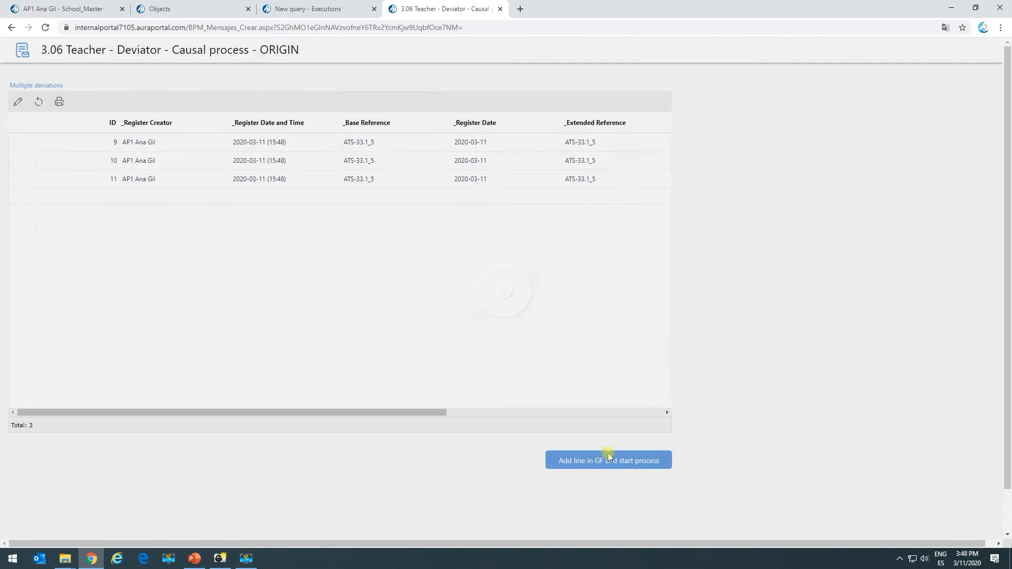
click(621, 468)
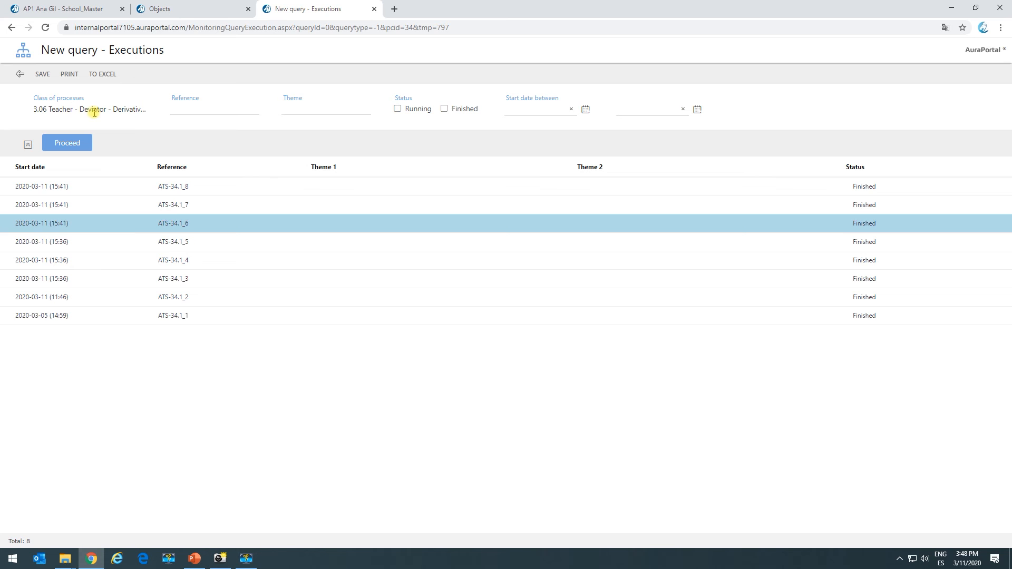
Refresh the DESTINATION executions query and open the newest execution, ATS-34.1_11, with its diagram
click(83, 143)
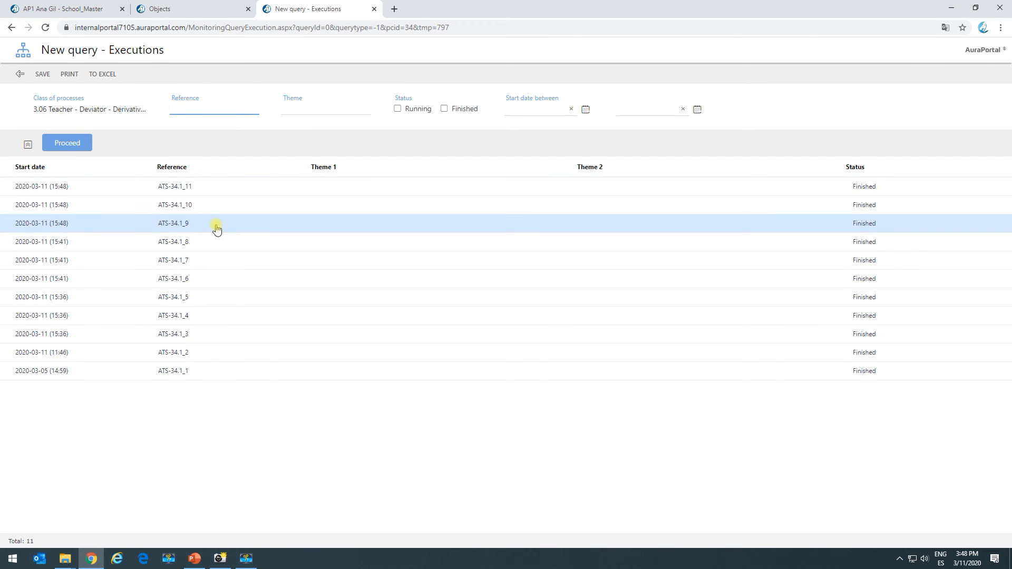
double_click(205, 196)
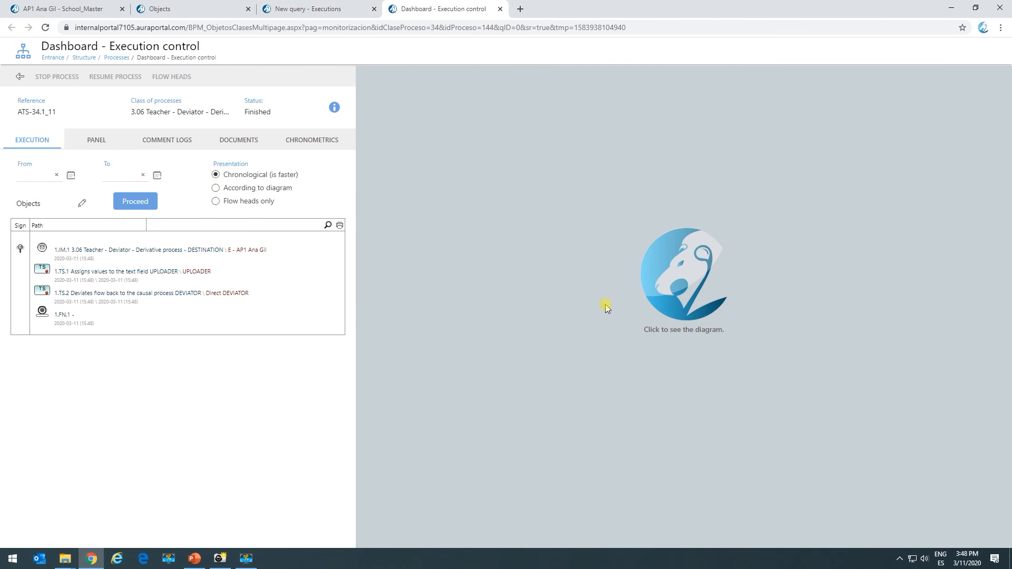
click(647, 278)
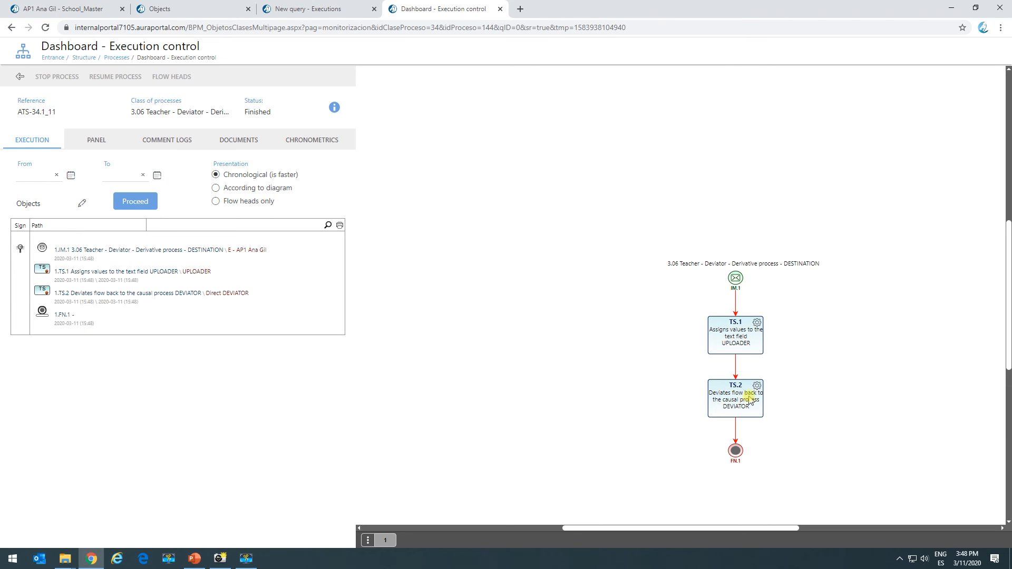
Open the start message form of the DESTINATION execution and examine the full Deviated data text in the Multiple deviations group
click(43, 250)
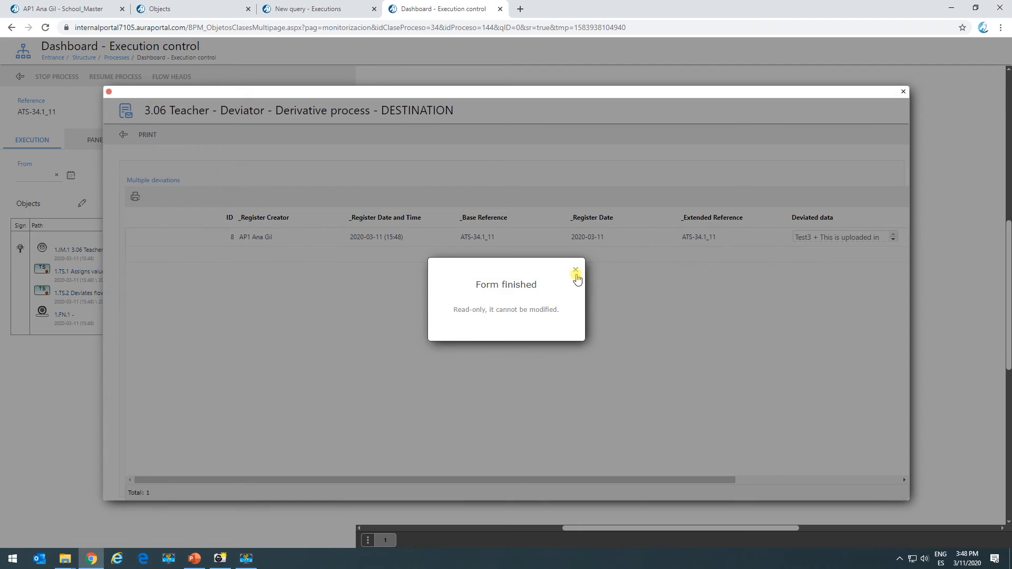
click(576, 268)
drag(725, 479, 861, 479)
click(635, 236)
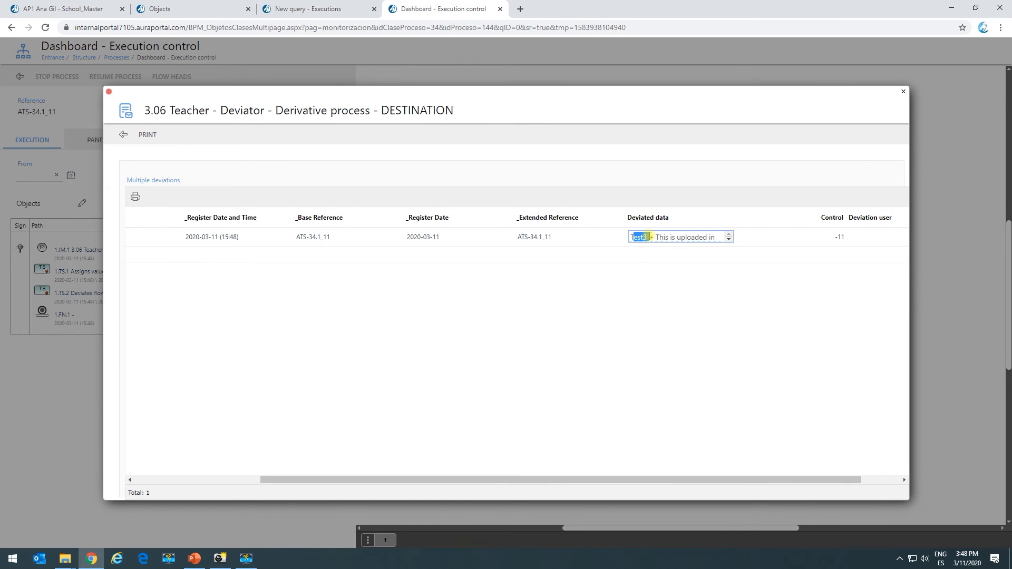
click(652, 236)
drag(647, 237, 578, 277)
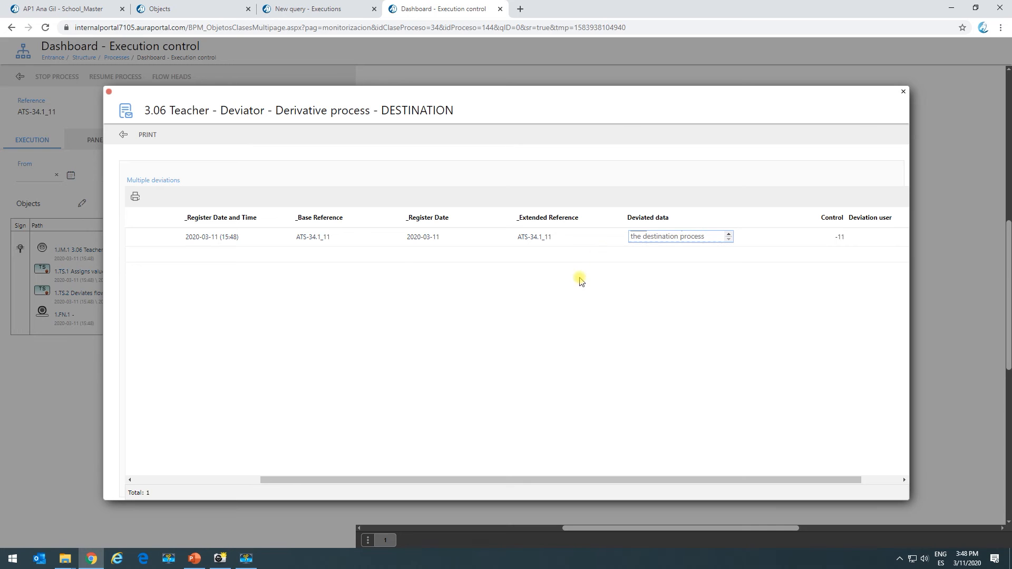
scroll(659, 237, up, 1)
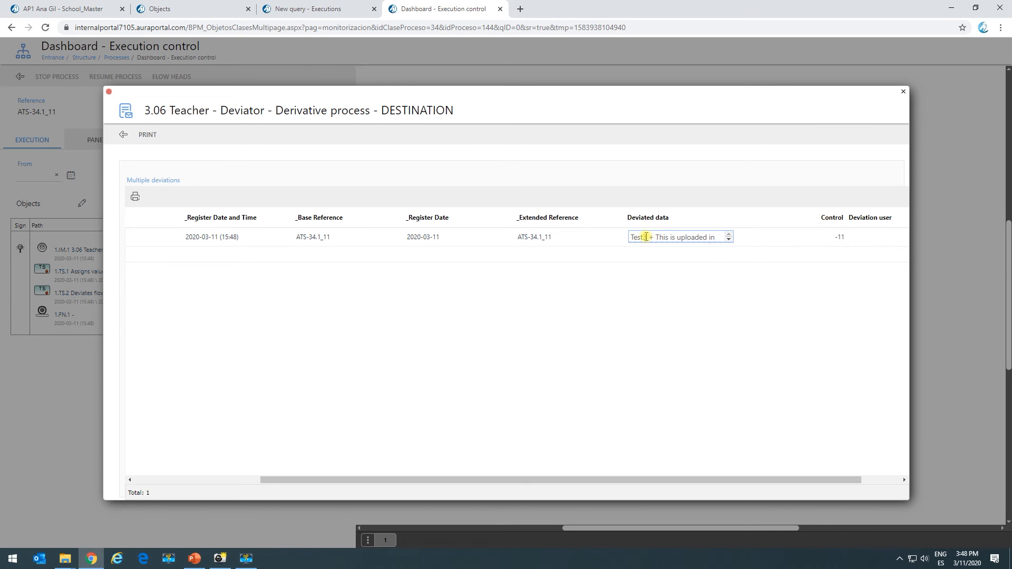
drag(649, 234, 608, 225)
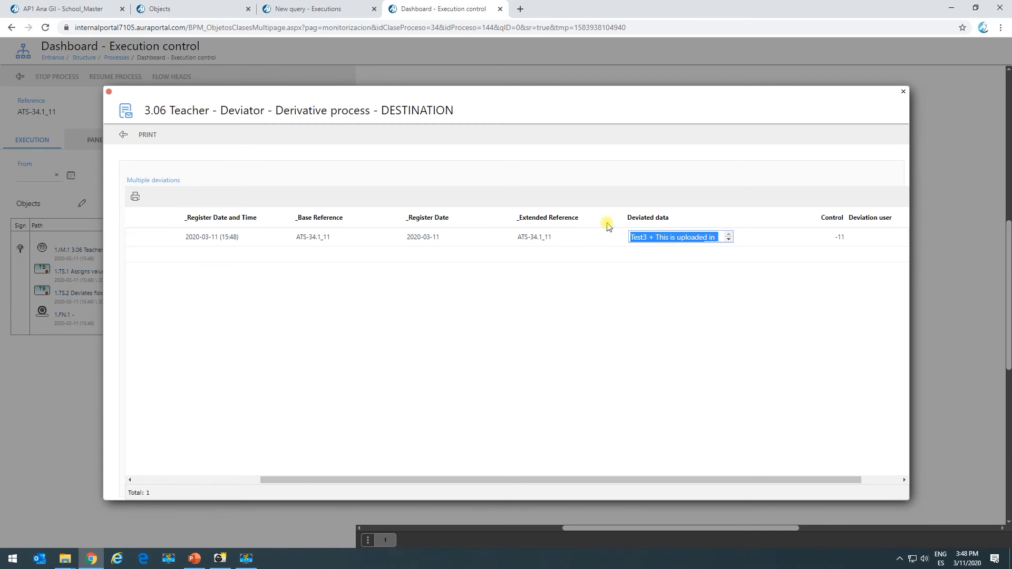
click(659, 240)
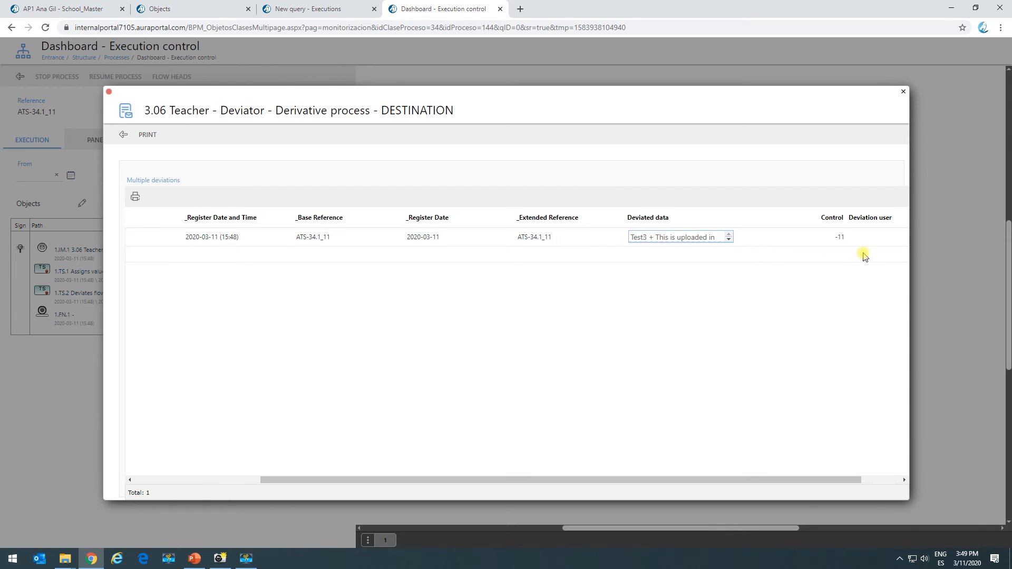
Check the Control value of the deviated line, then exit the start message form
click(835, 238)
drag(835, 238, 845, 238)
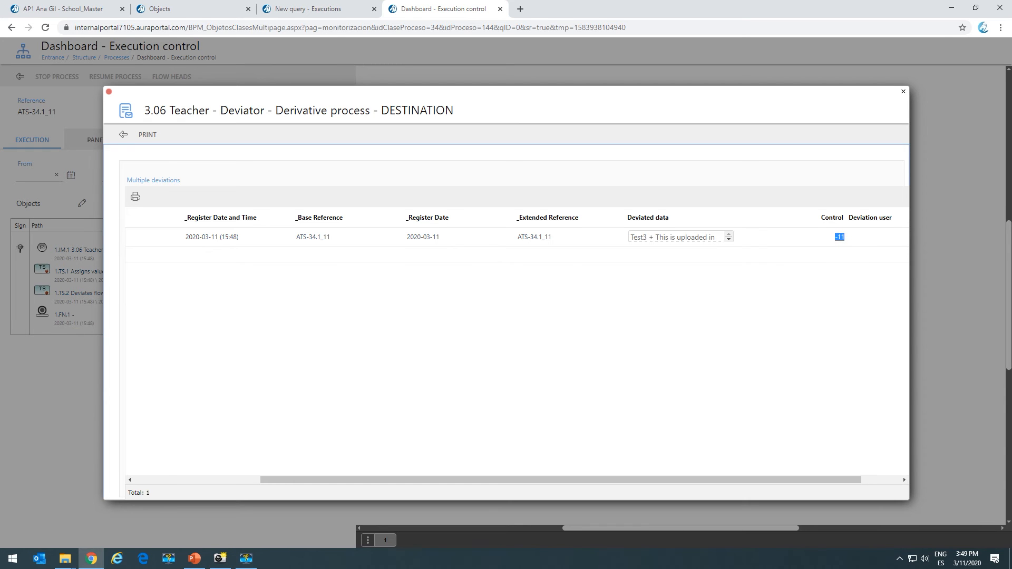
click(115, 136)
click(122, 137)
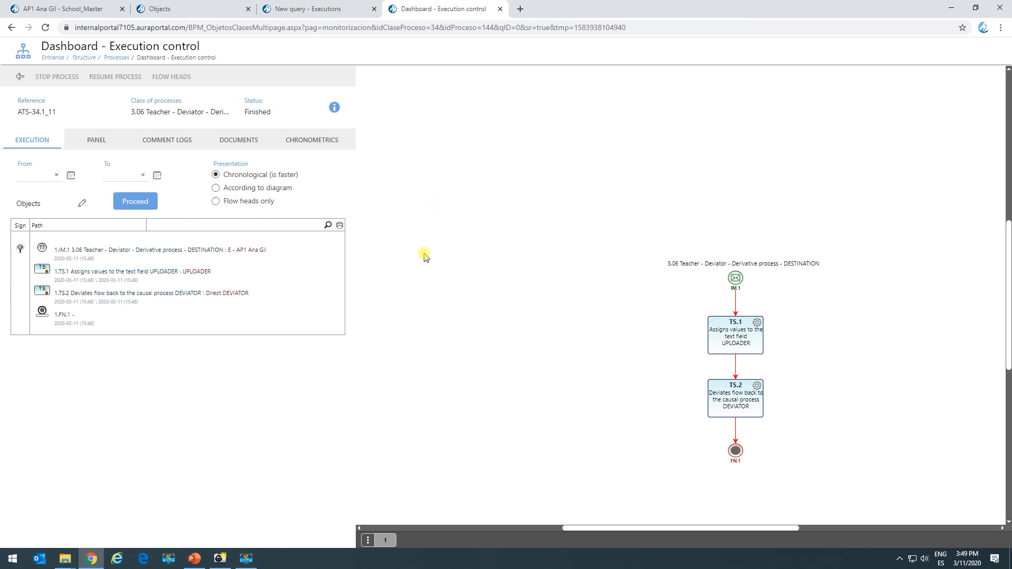
Leave execution ATS-34.1_11, check the Control value in the start message form of DESTINATION execution ATS-34.1_10, and close that execution
click(21, 79)
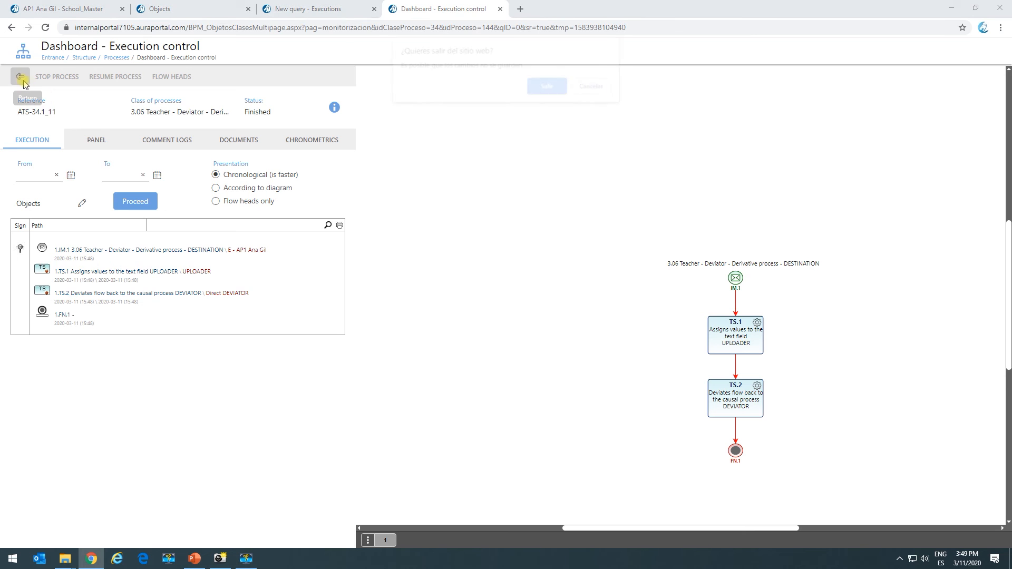
click(558, 85)
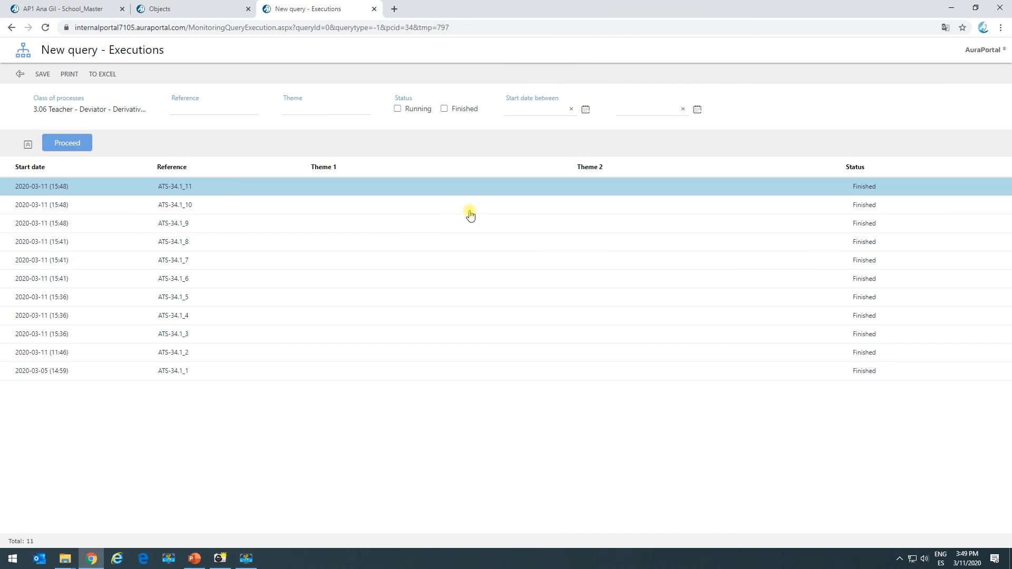
click(192, 212)
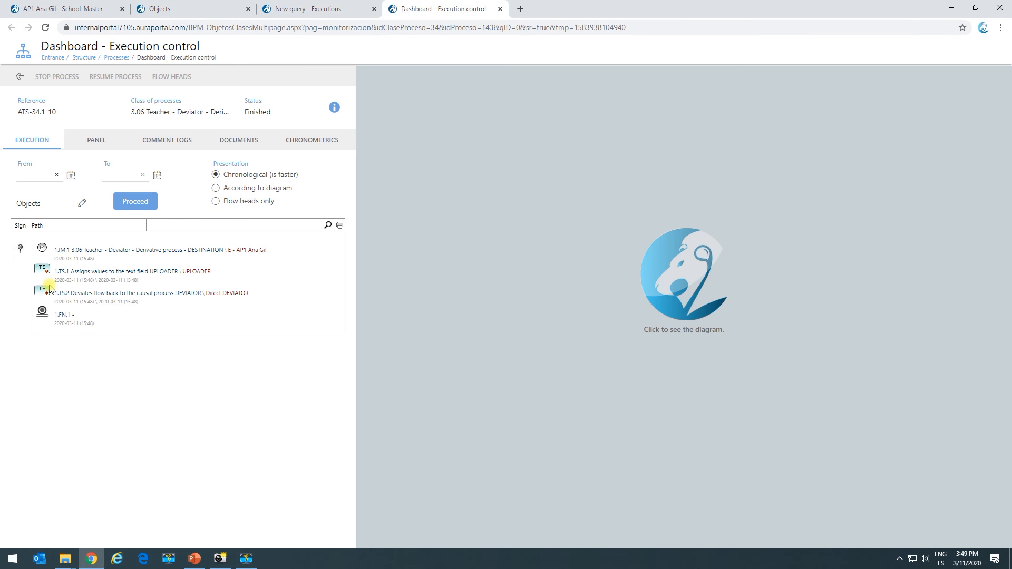
click(42, 251)
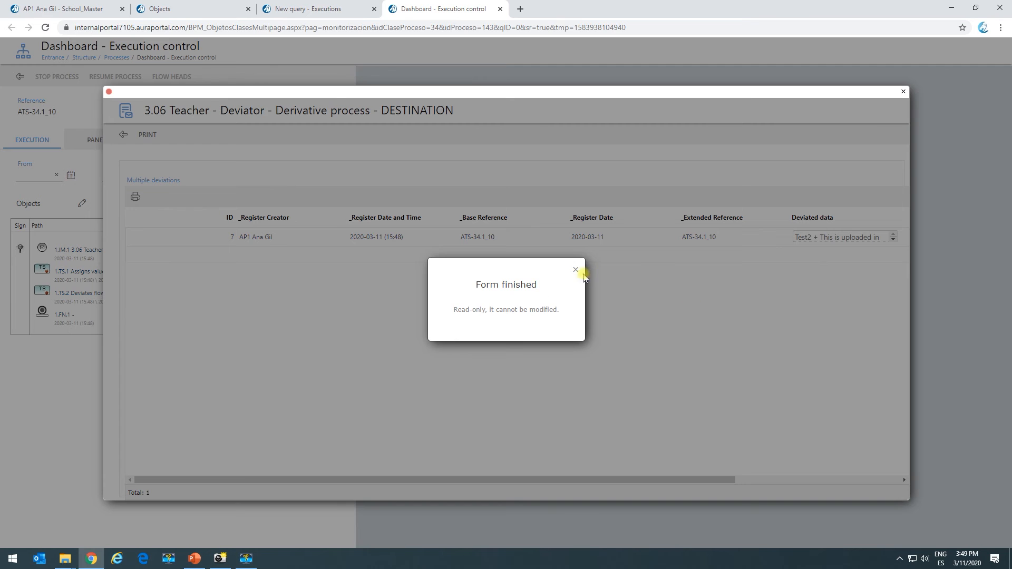
click(576, 271)
drag(795, 483, 870, 436)
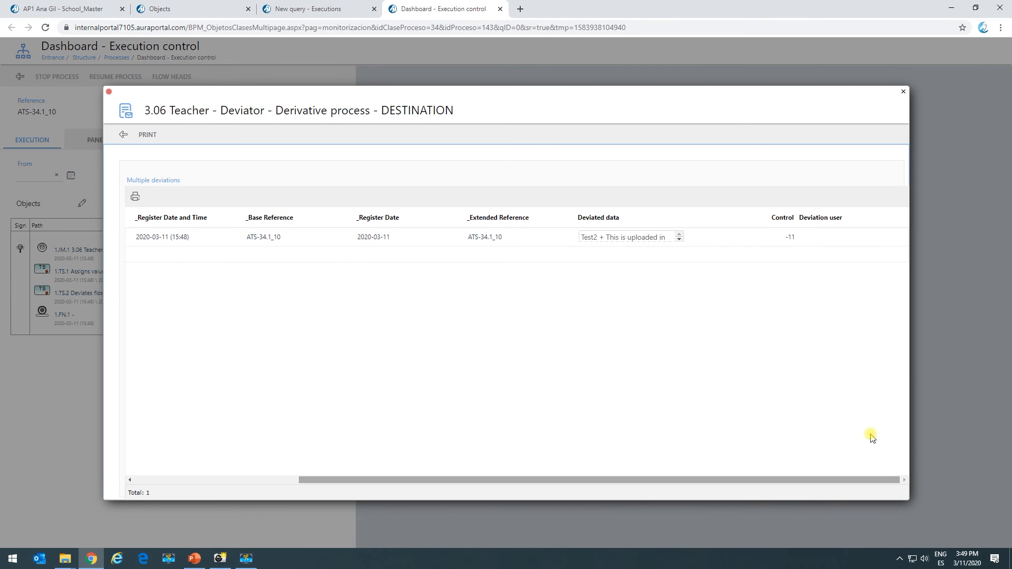
click(903, 92)
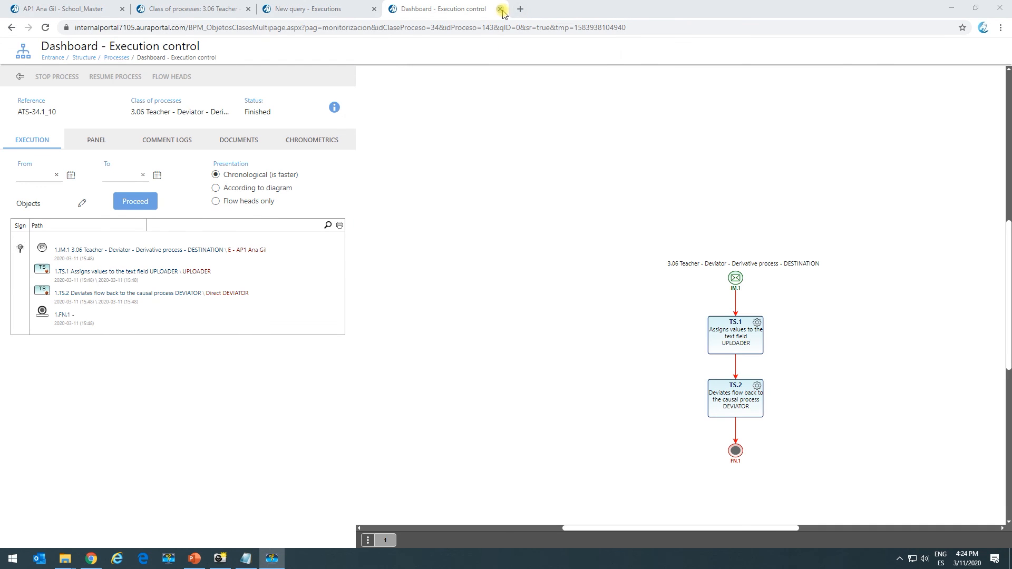
click(500, 9)
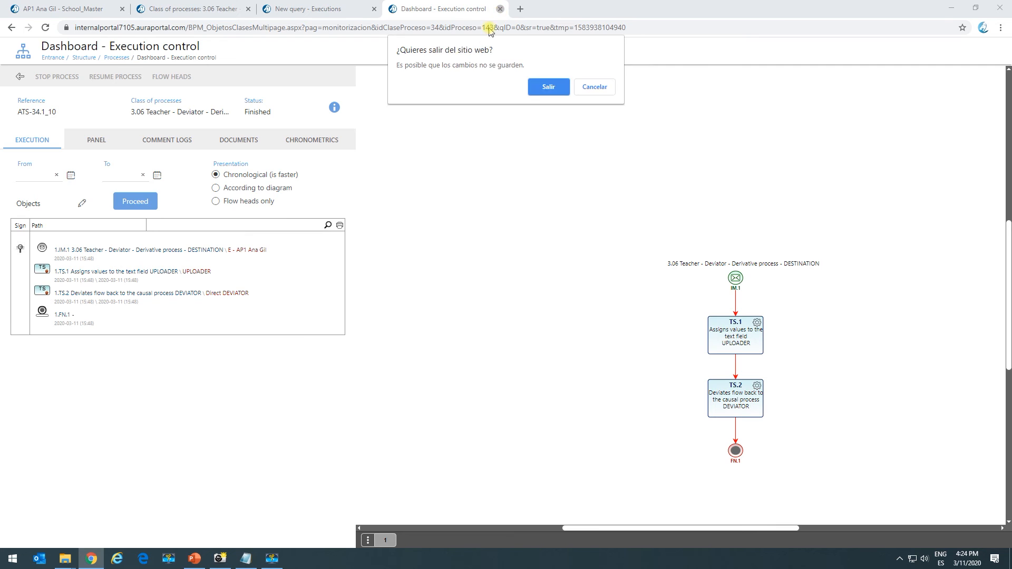
click(545, 88)
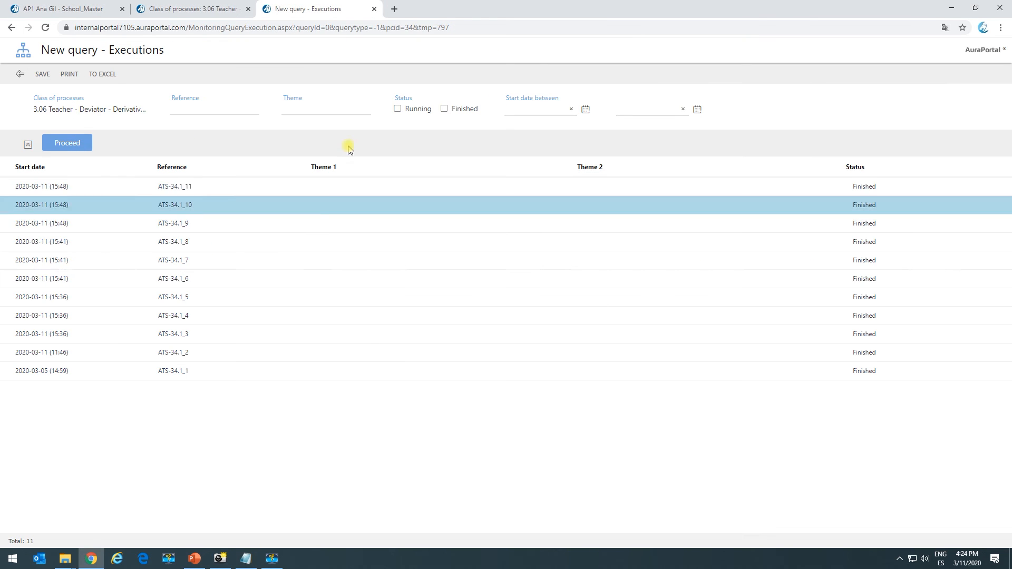
Check the Control value in the start message form of DESTINATION execution ATS-34.1_9, then return to the executions query
double_click(184, 224)
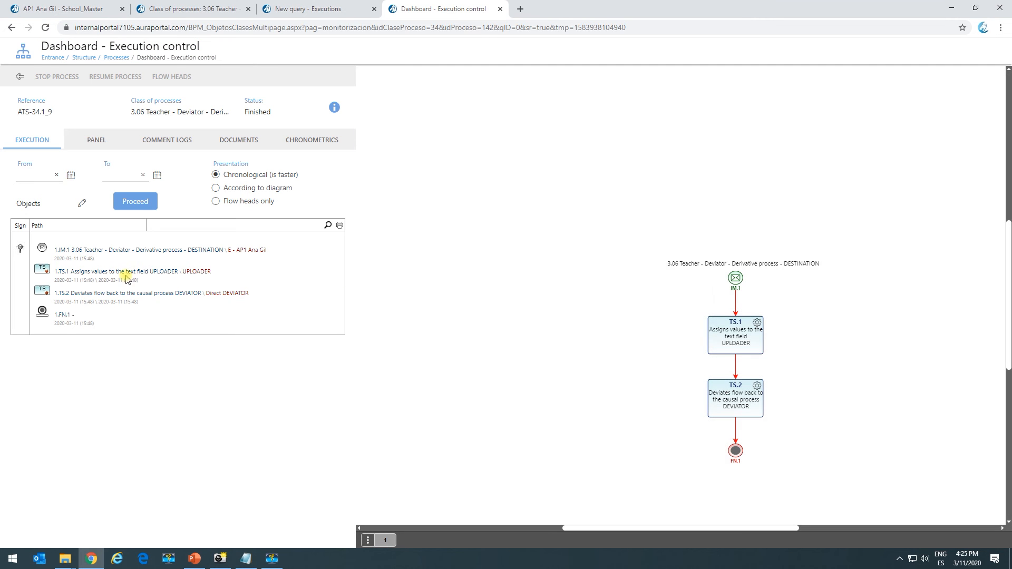
click(42, 248)
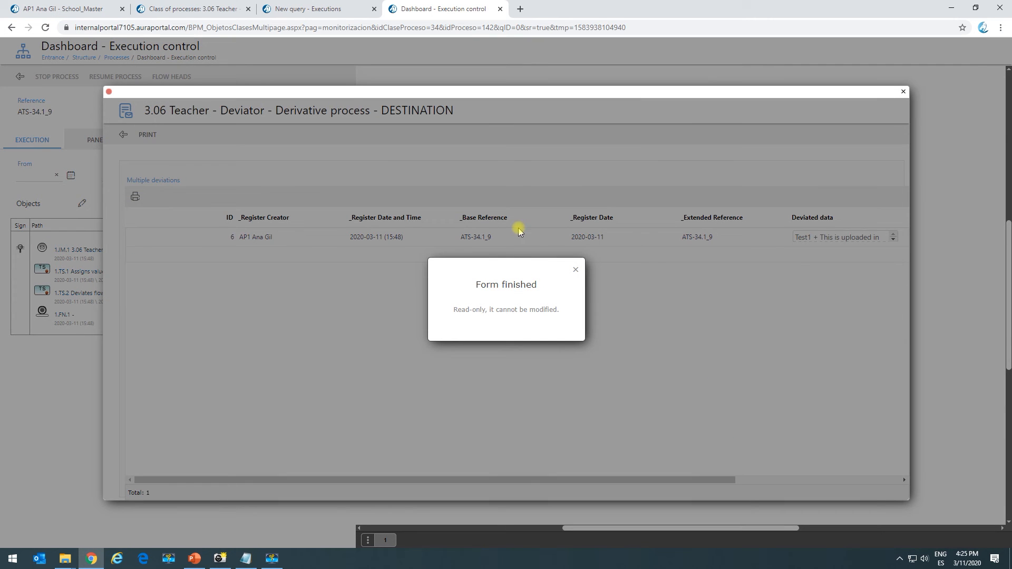
click(575, 270)
drag(659, 481, 812, 472)
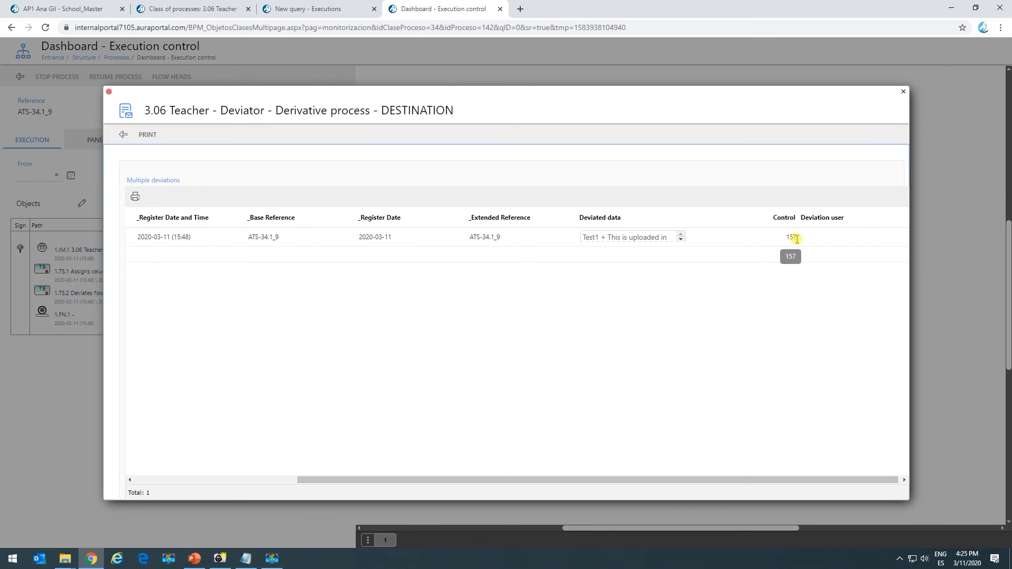
click(902, 92)
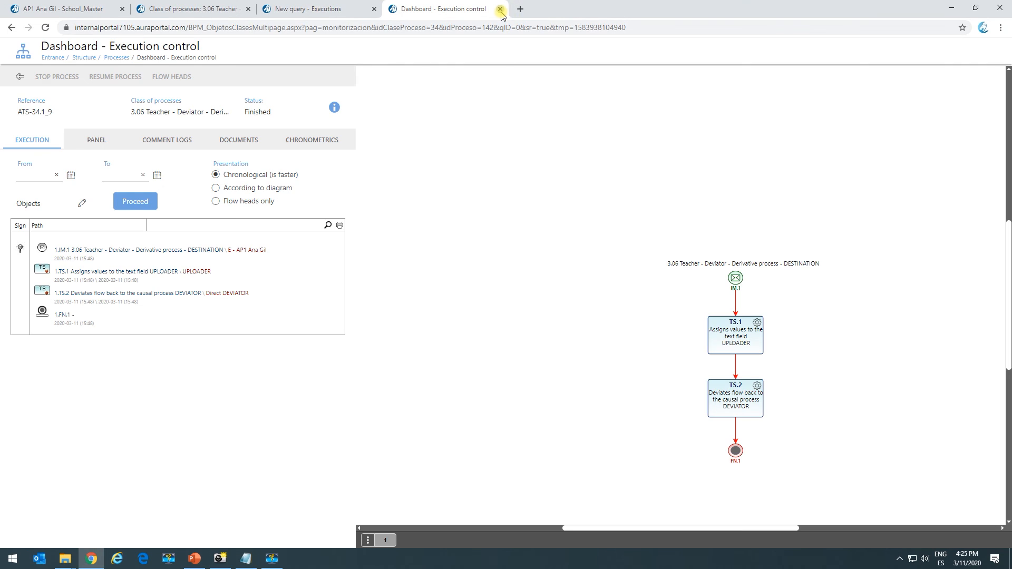
click(501, 9)
click(533, 87)
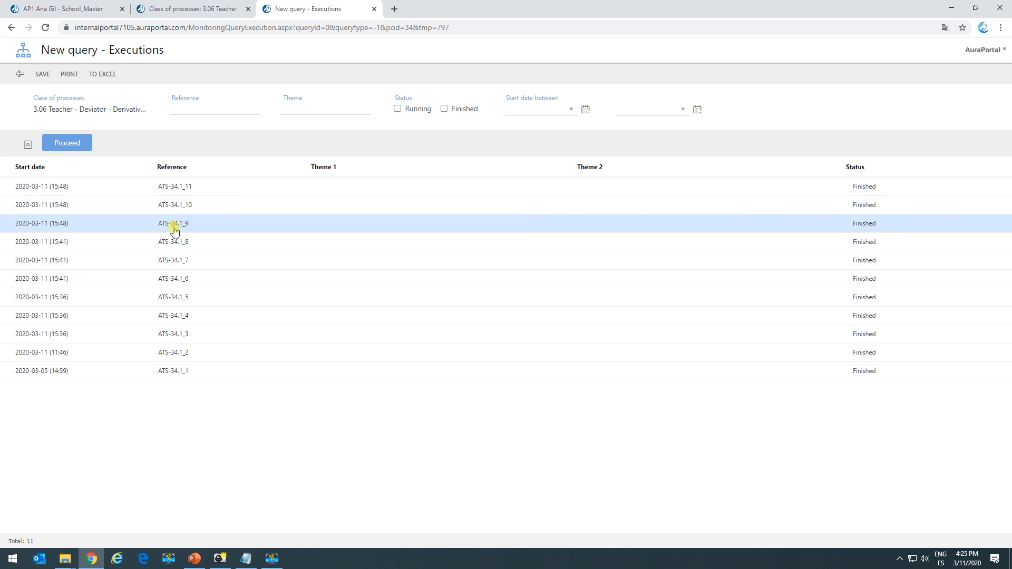
click(185, 221)
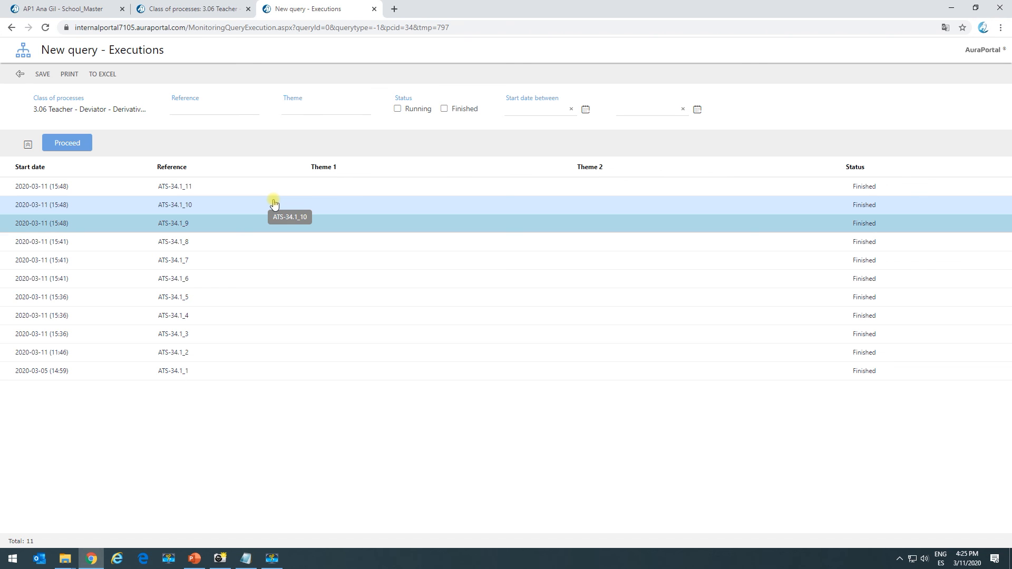
Set the ORIGIN process's message event EM.1 to Automatic reactivation and save it
click(213, 16)
scroll(598, 338, down, 3)
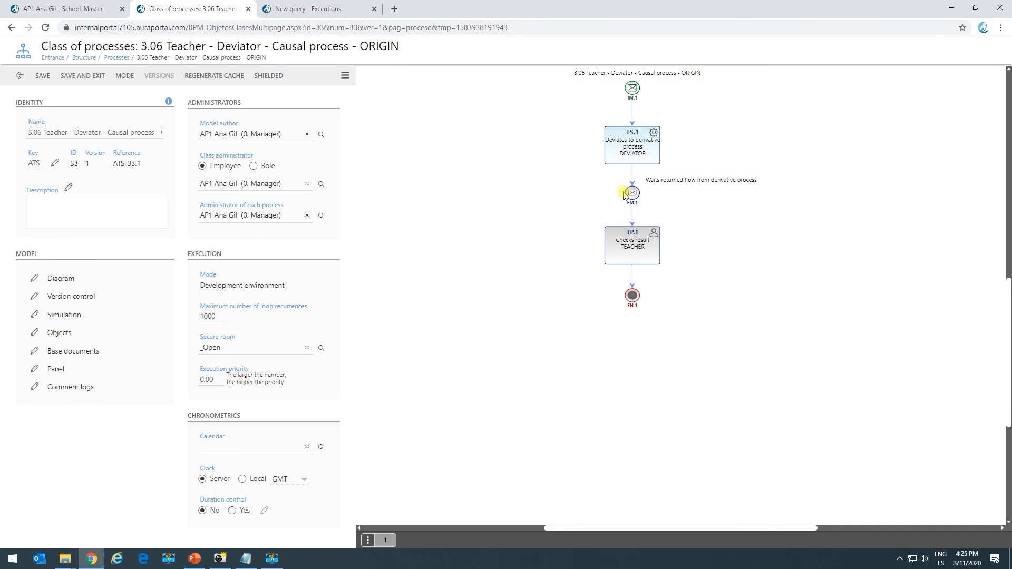
click(632, 190)
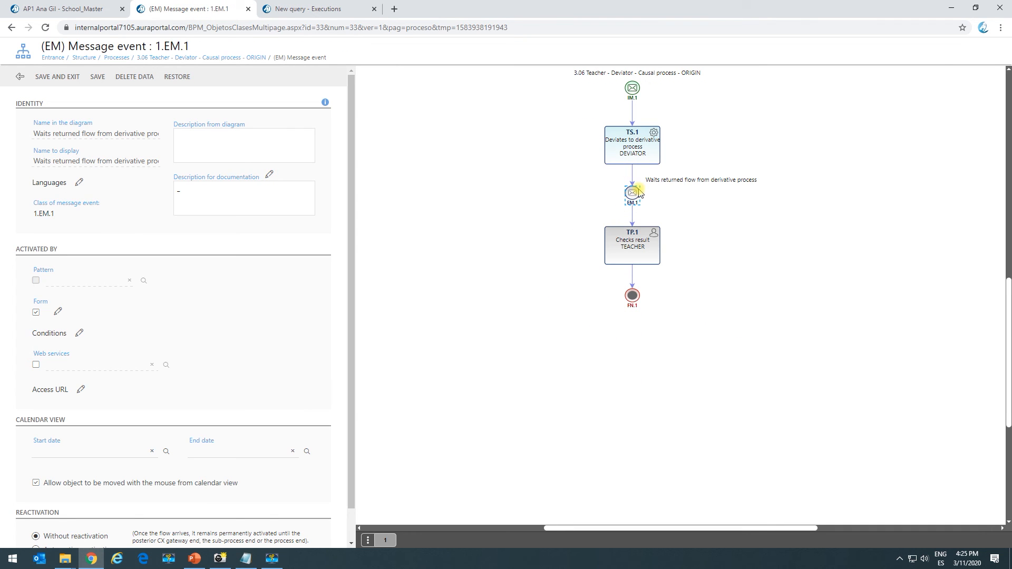
scroll(85, 364, down, 1)
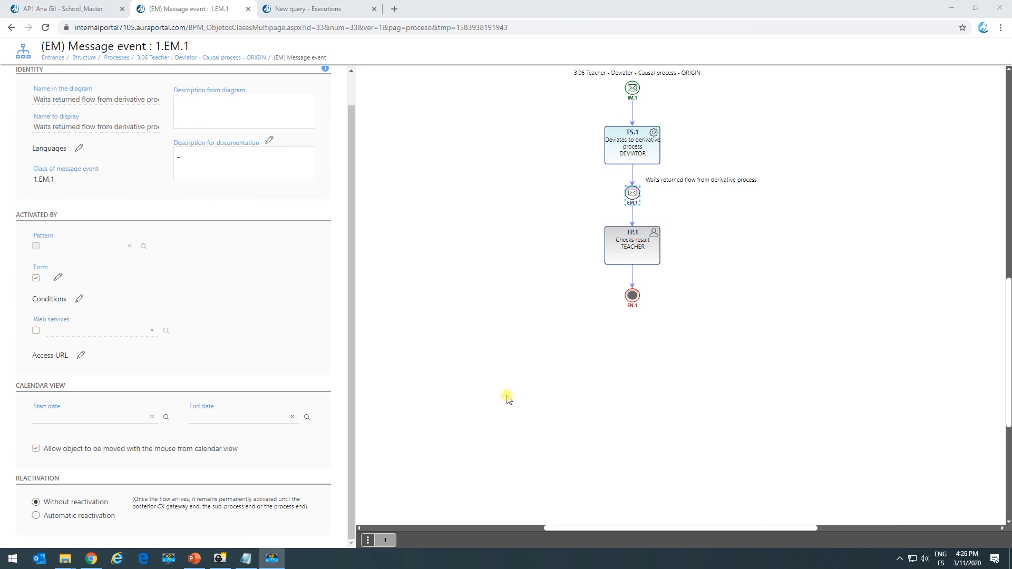
click(35, 519)
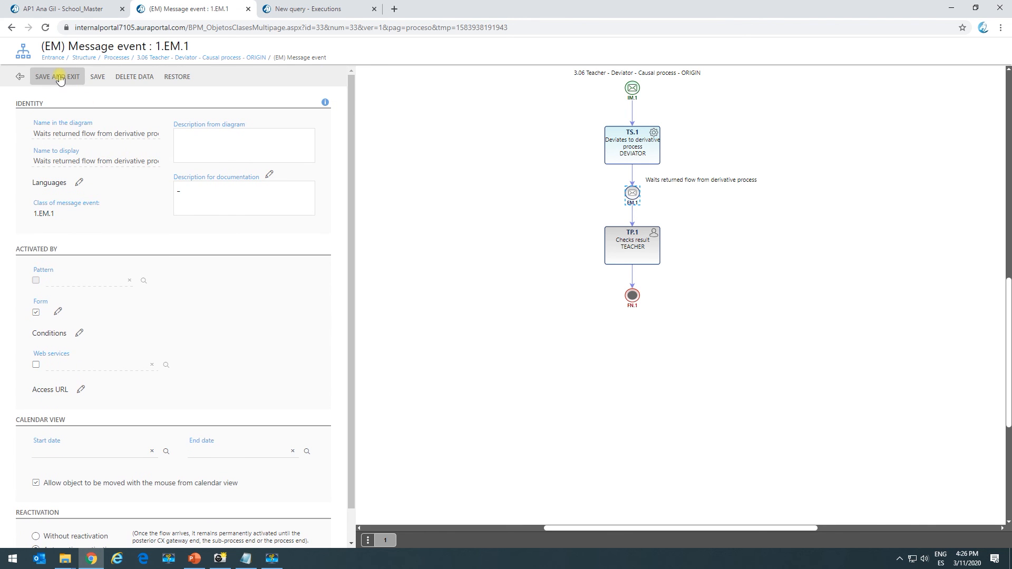
click(59, 78)
Copy the access URL of ORIGIN's start message event IM.1 and open it in a new browser tab
click(633, 89)
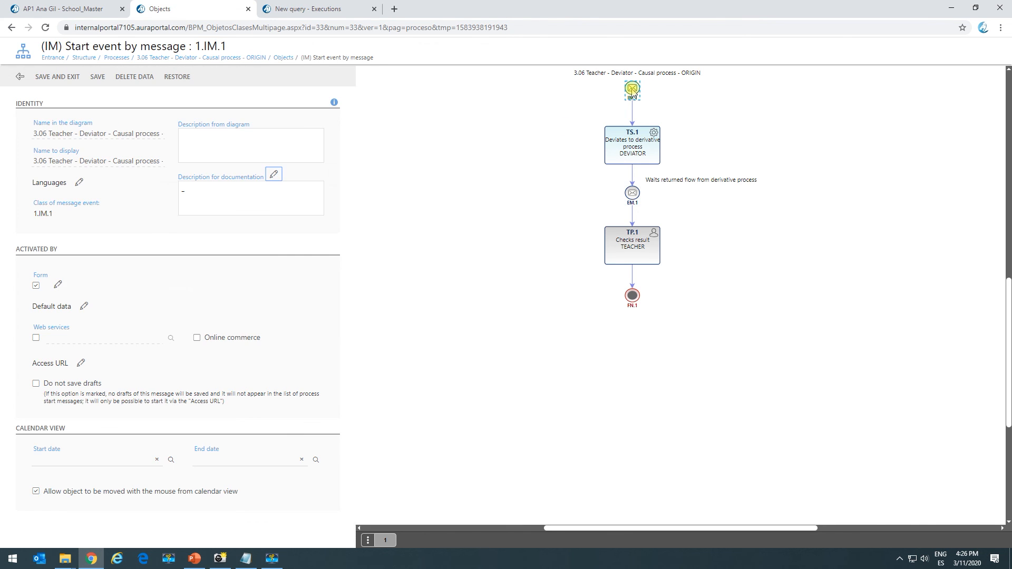
click(80, 365)
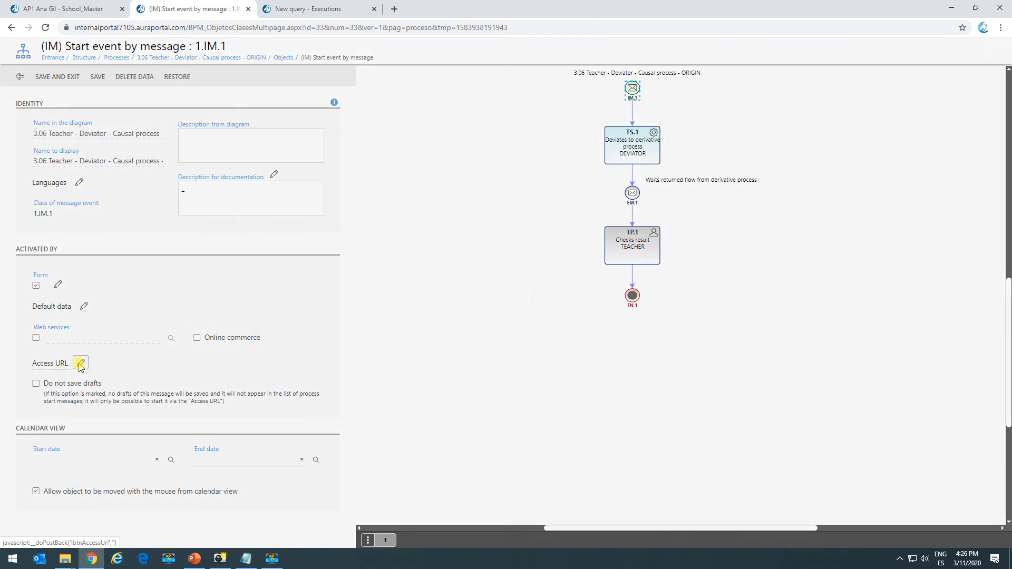
click(960, 189)
click(394, 9)
key(ctrl+v)
key(Return)
Open the Multiple deviations group for editing in the ORIGIN start form and add three lines
click(17, 102)
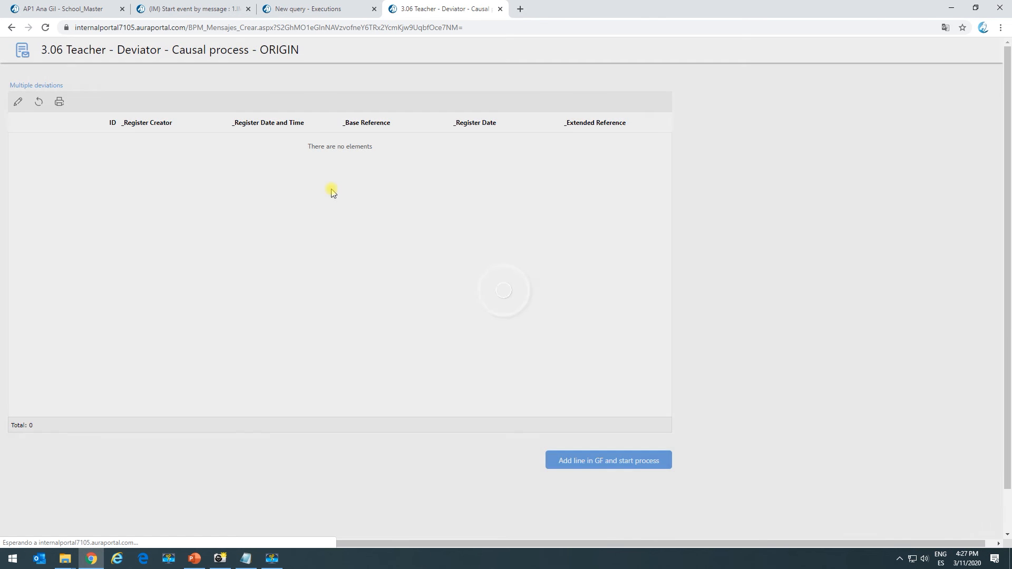
click(16, 114)
click(17, 115)
click(16, 115)
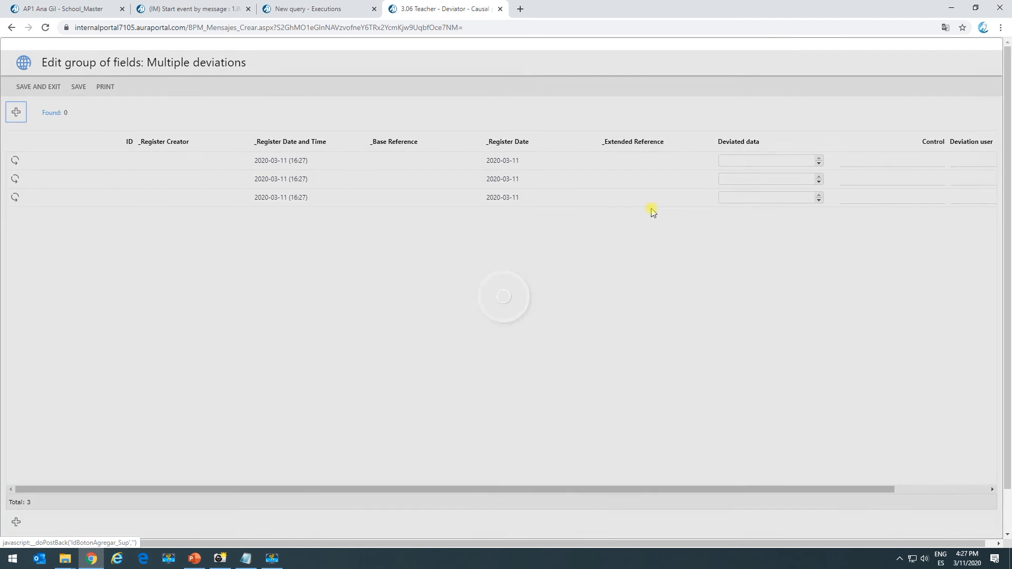
Fill in the three lines' deviated data, including Test 002 and Test 003, save them, start the ORIGIN process and close its form
click(745, 163)
text(Test 003)
click(50, 88)
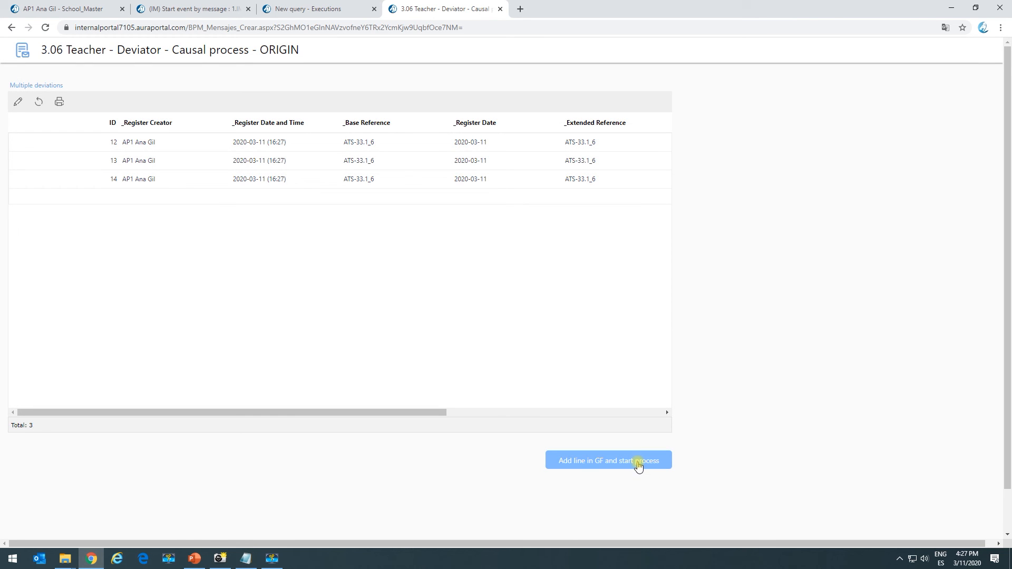
click(638, 466)
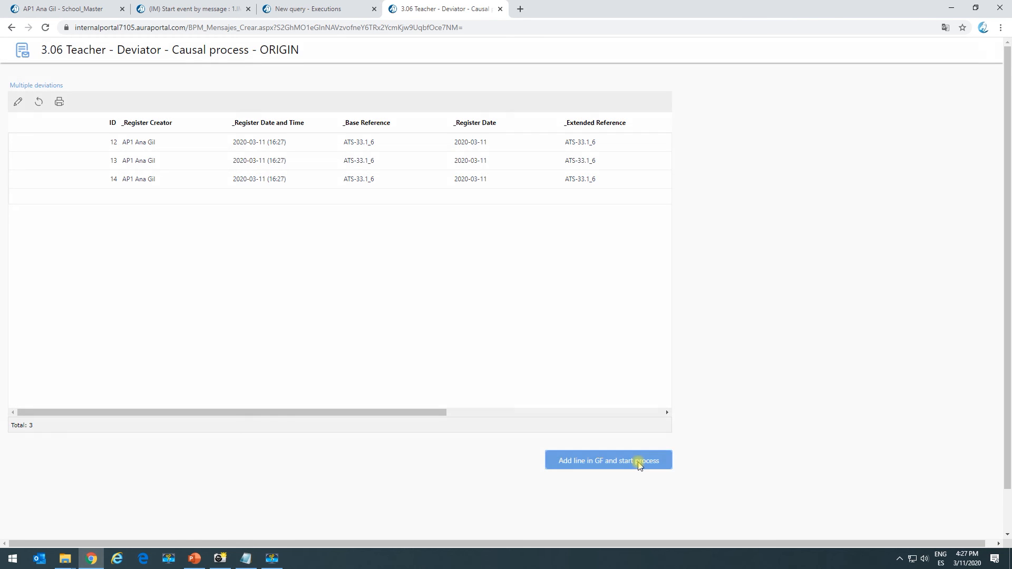
click(501, 9)
click(45, 102)
Refresh the DESTINATION executions query and open the start message form of execution ATS-34.1_14
click(324, 8)
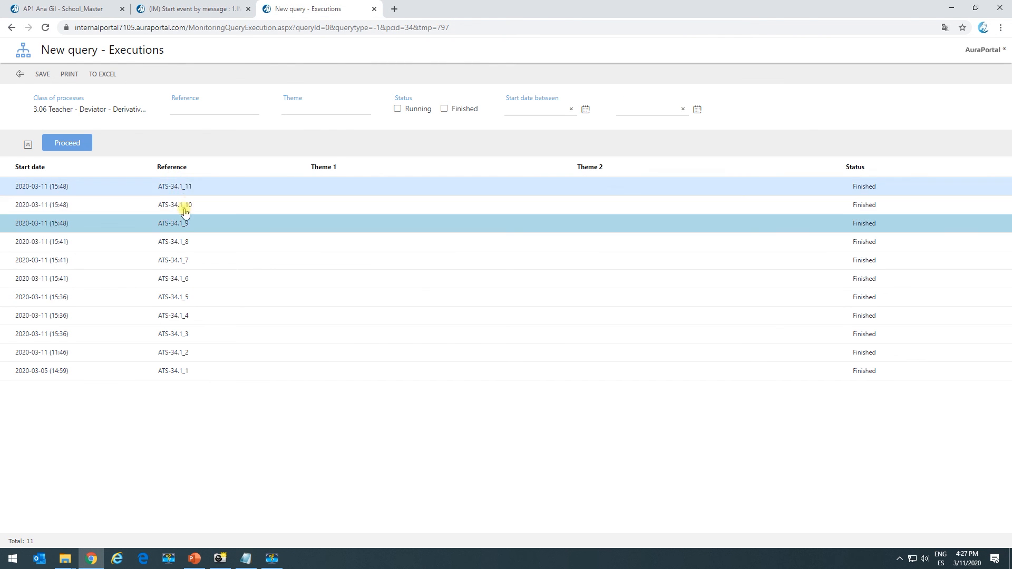
click(77, 145)
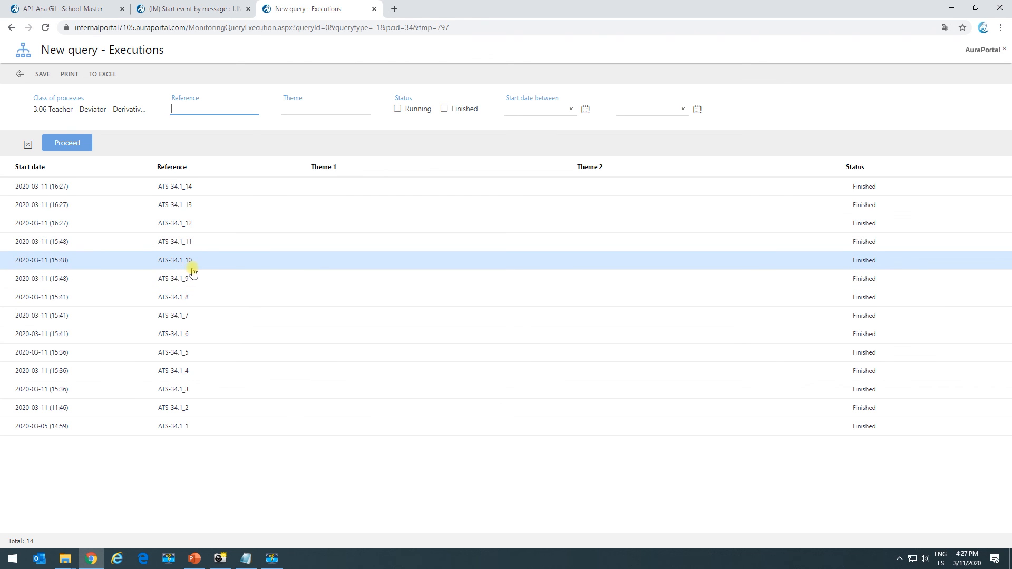
double_click(190, 191)
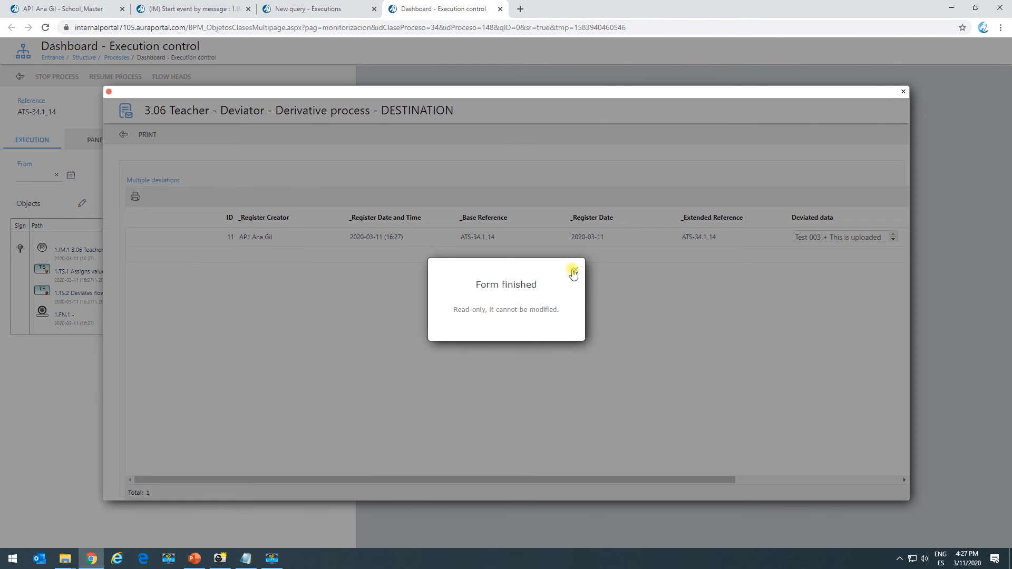
click(573, 271)
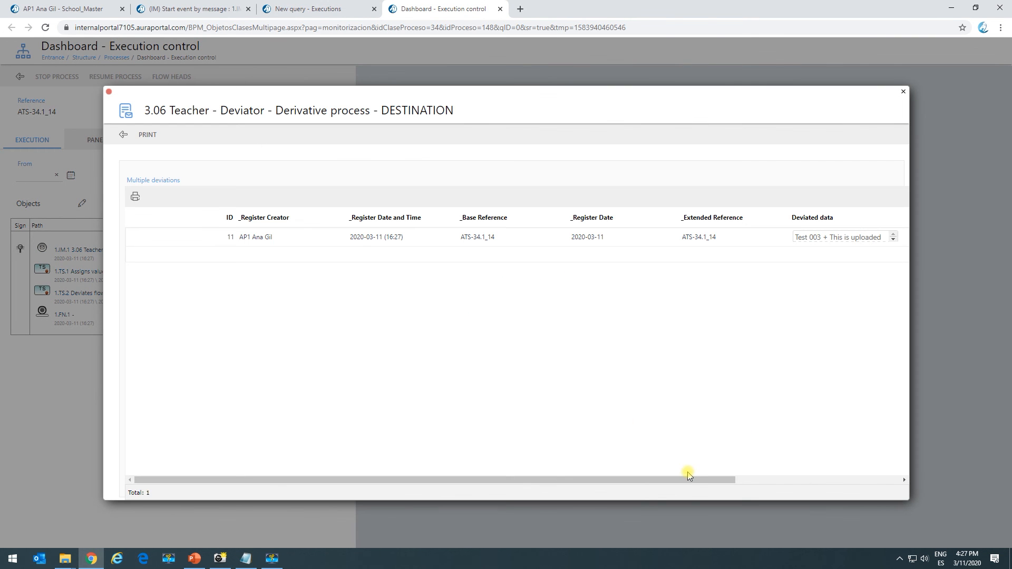
Examine the Deviated data and Control value of execution ATS-34.1_14's deviated line, then close the form and the execution
drag(687, 484, 870, 472)
drag(594, 237, 791, 235)
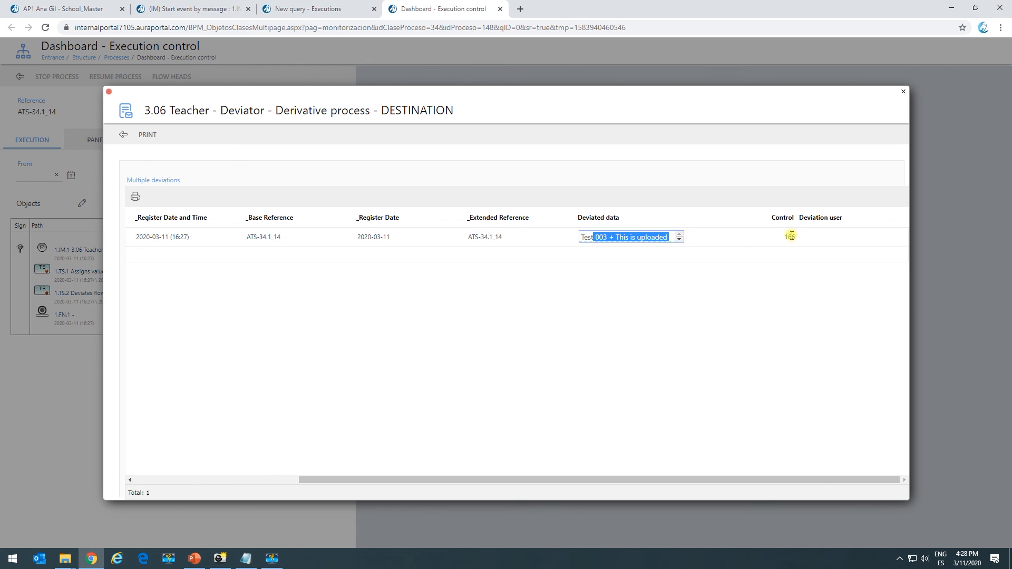
click(791, 236)
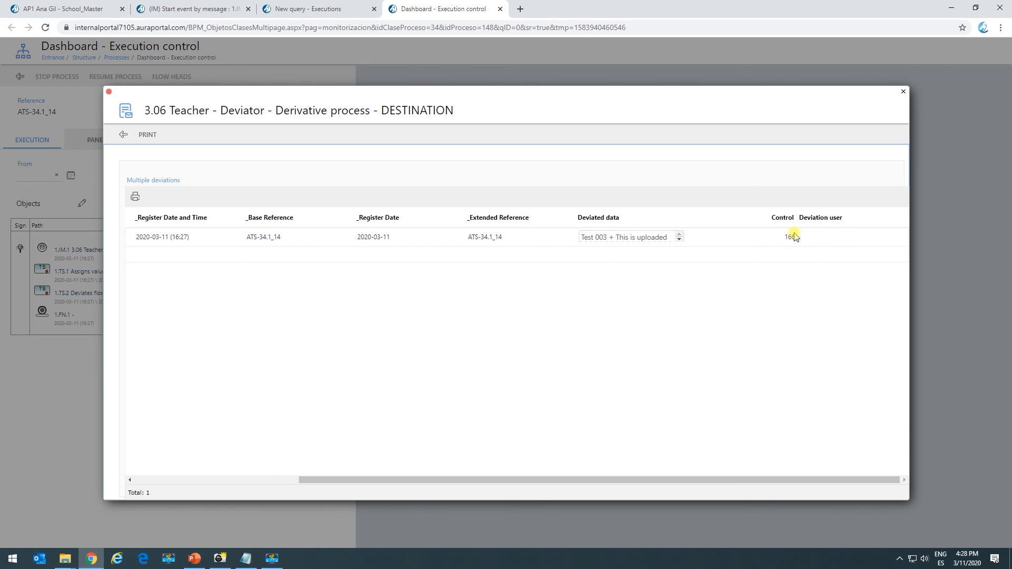
click(903, 92)
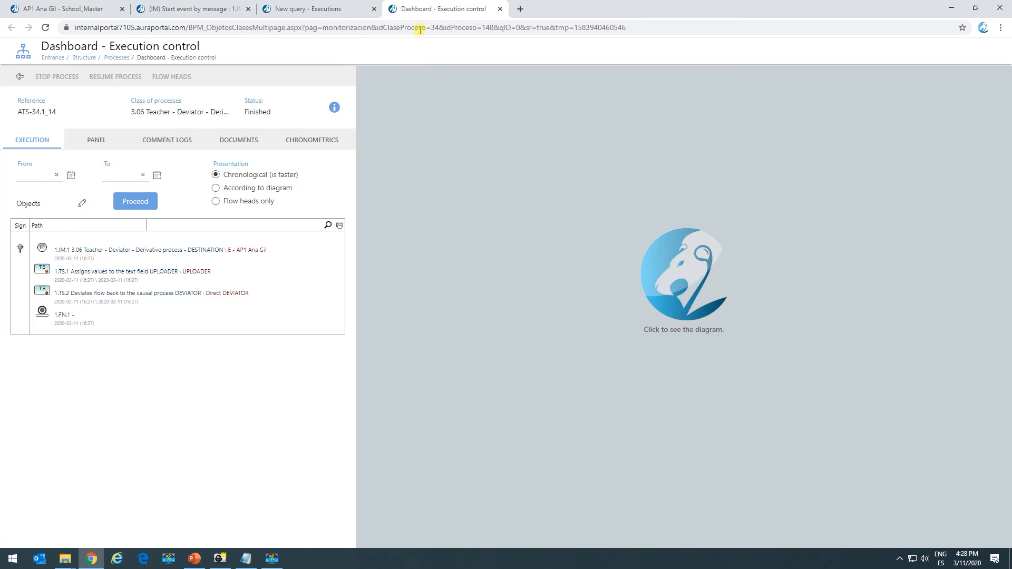
click(500, 9)
Check the Control value in the start message form of DESTINATION execution ATS-34.1_13, then close the execution
double_click(195, 205)
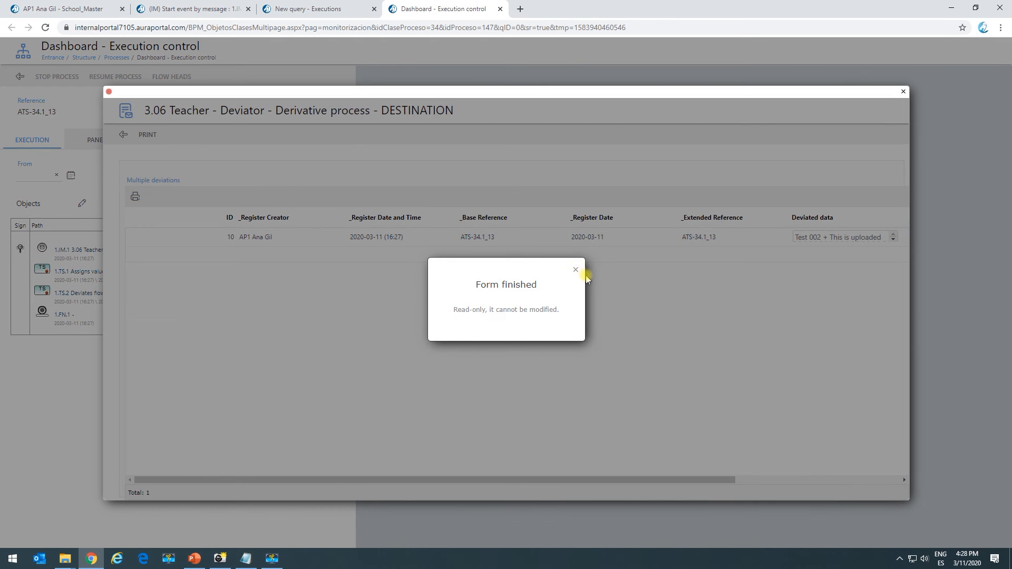
click(575, 270)
click(802, 480)
double_click(789, 237)
click(903, 92)
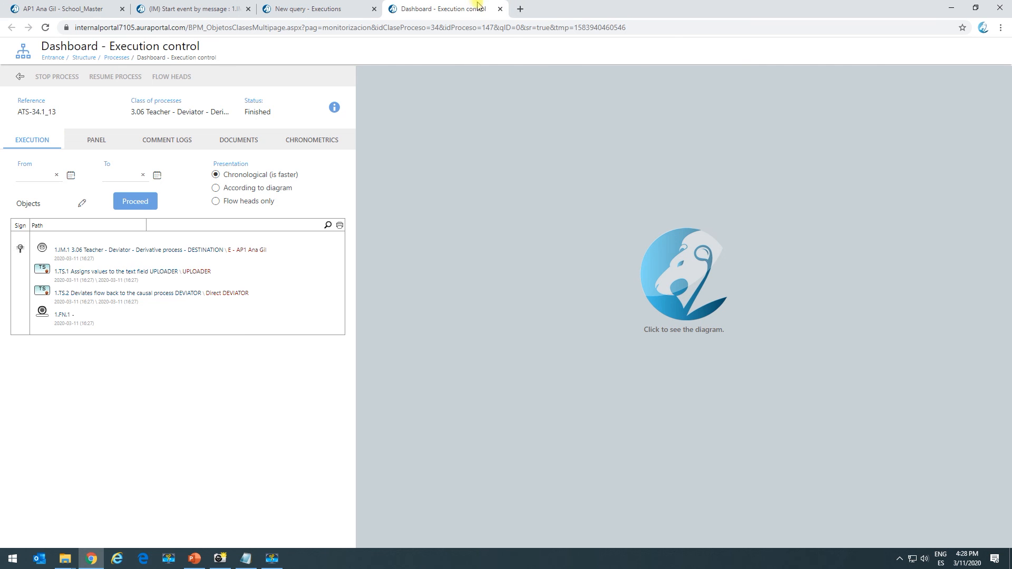
click(500, 9)
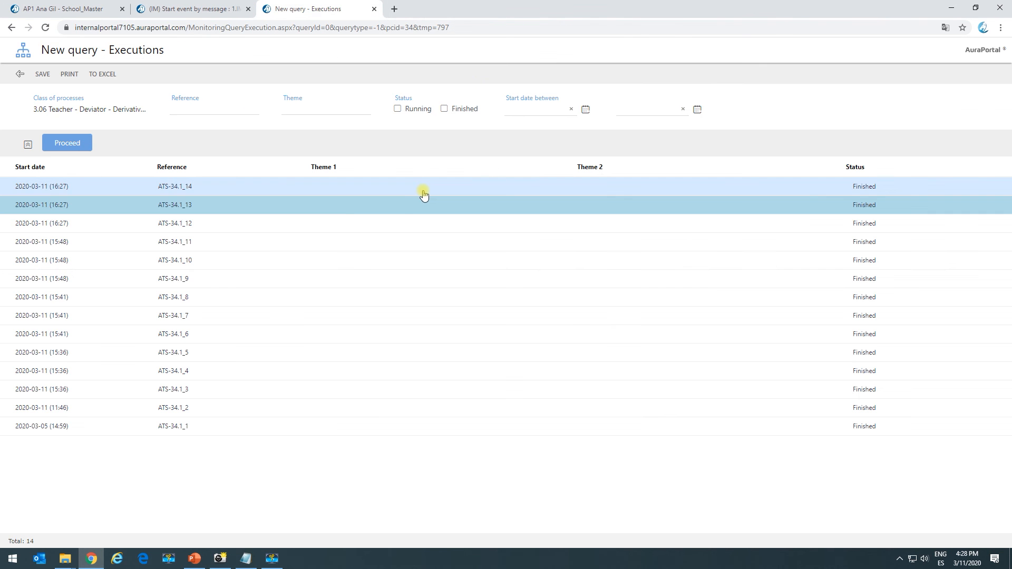
Close the start message event and the DESTINATION executions query, along with the ORIGIN process class page
click(189, 204)
click(242, 7)
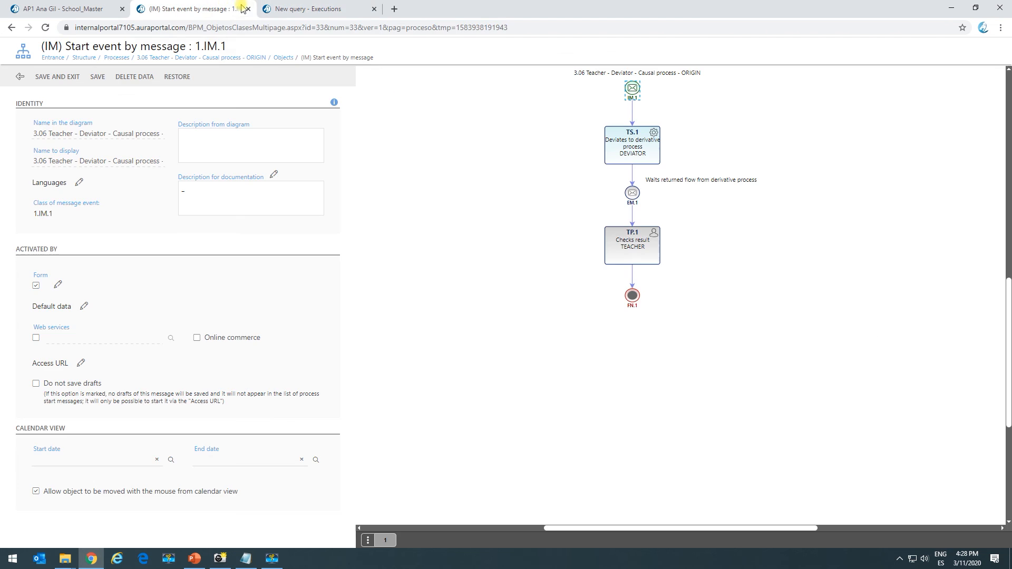
click(248, 9)
click(247, 8)
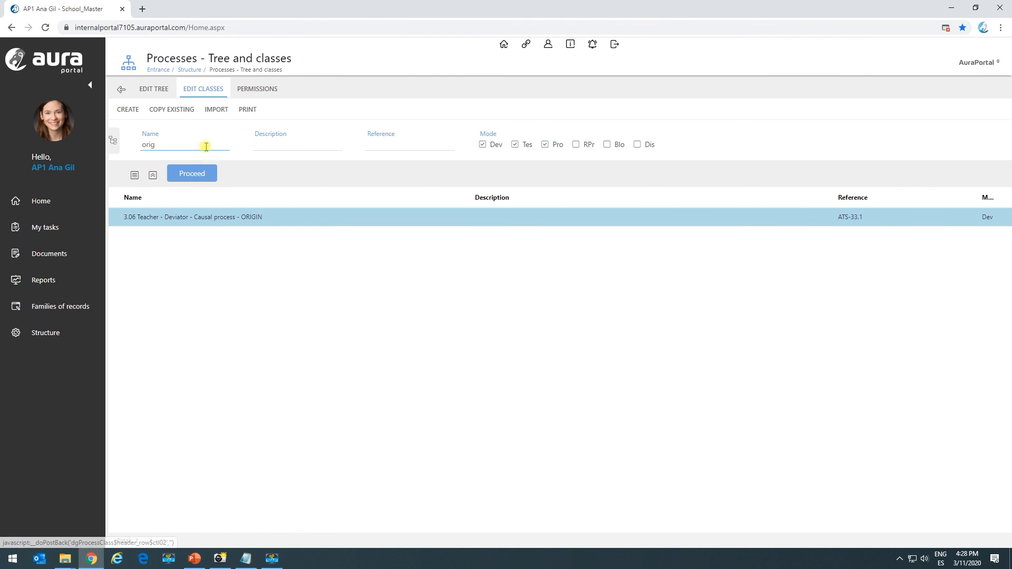
click(247, 221)
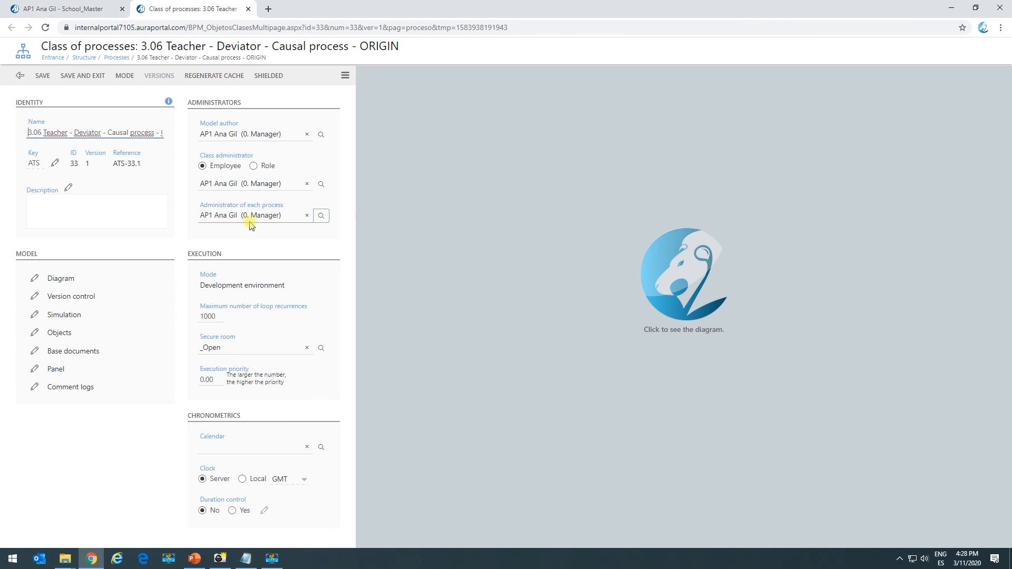
click(248, 9)
Query the ORIGIN executions in process monitoring, open execution ATS-33.1_6 and examine its path and diagram
click(42, 279)
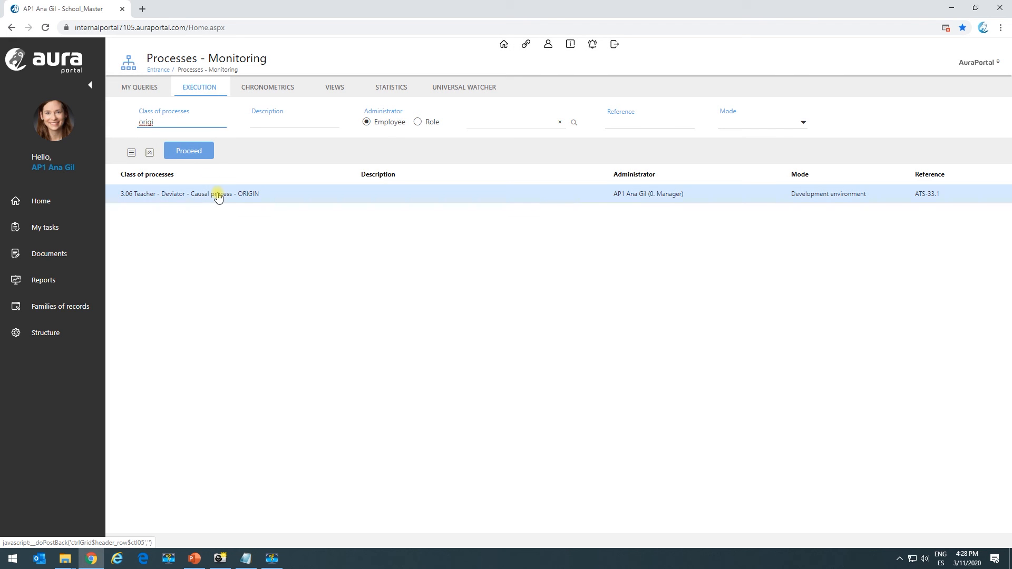
click(220, 194)
click(67, 148)
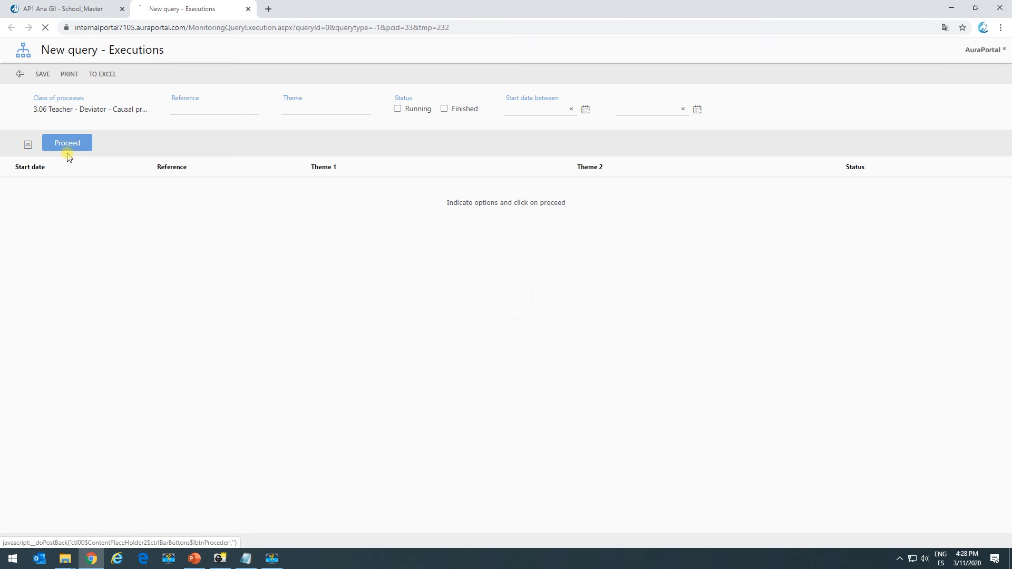
click(187, 189)
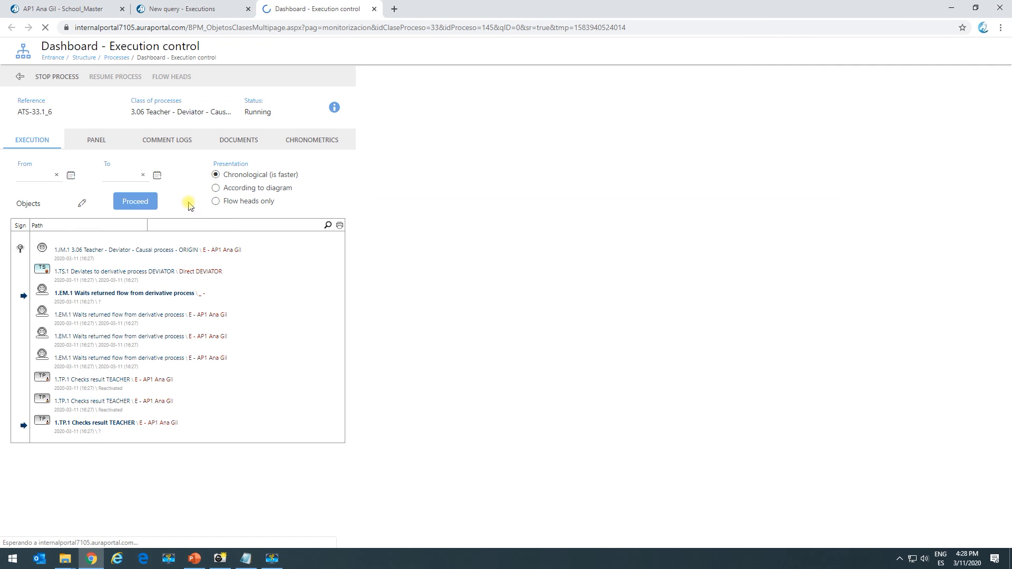
click(634, 293)
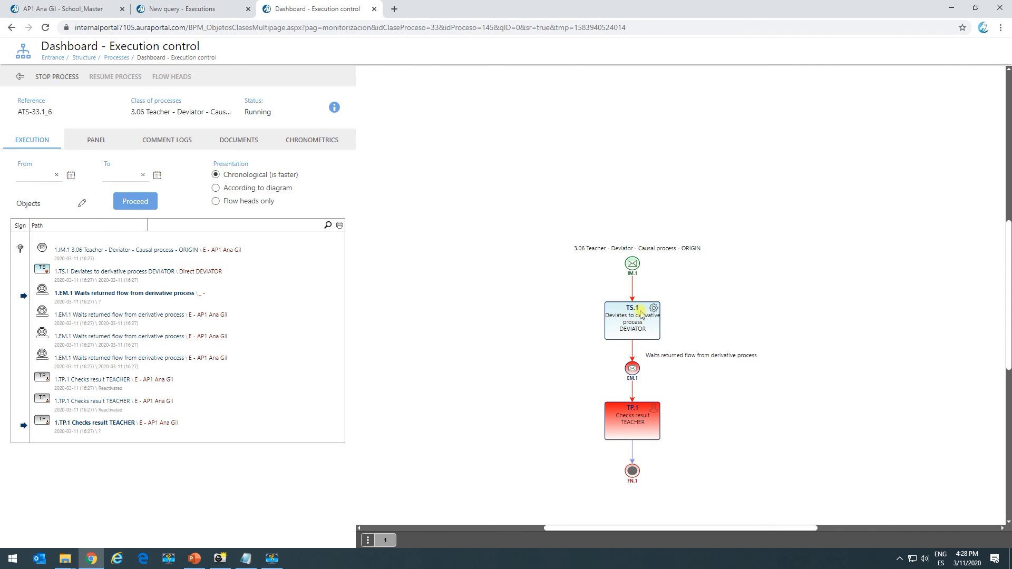
scroll(632, 319, down, 2)
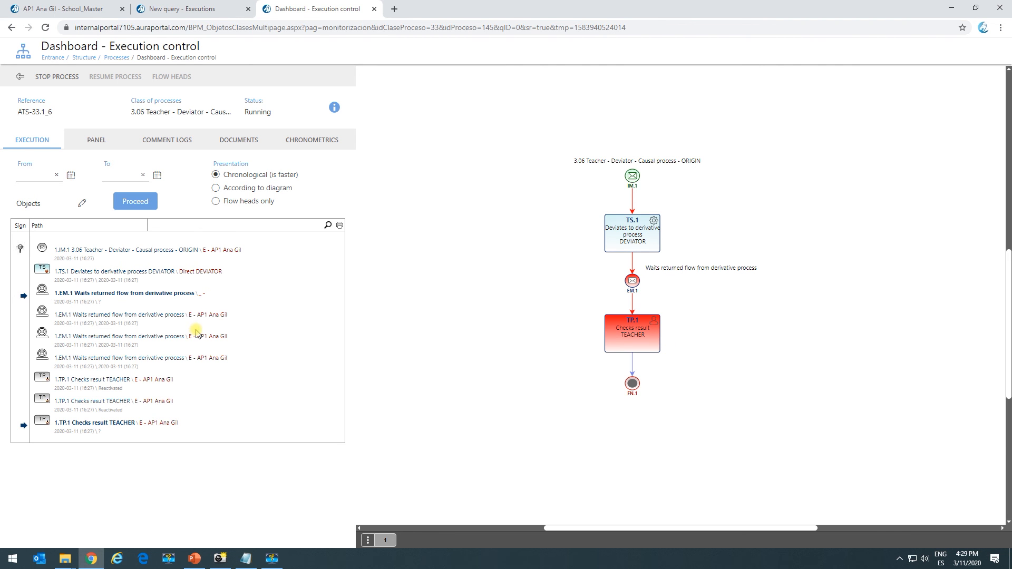
Open the active Checks result TEACHER task, examine the Deviated data of each Multiple deviations line, and close the form
click(49, 425)
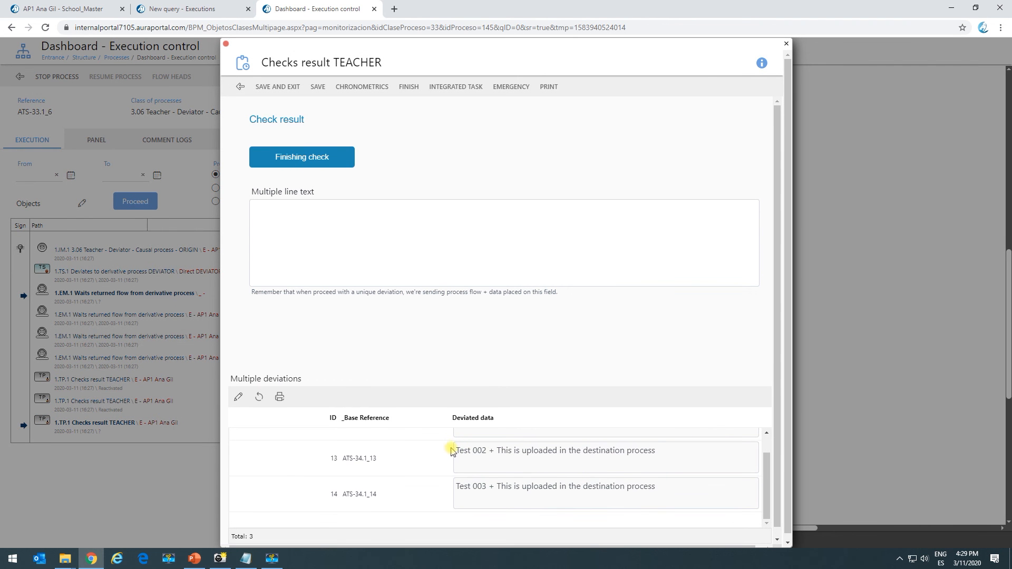
drag(459, 437, 493, 436)
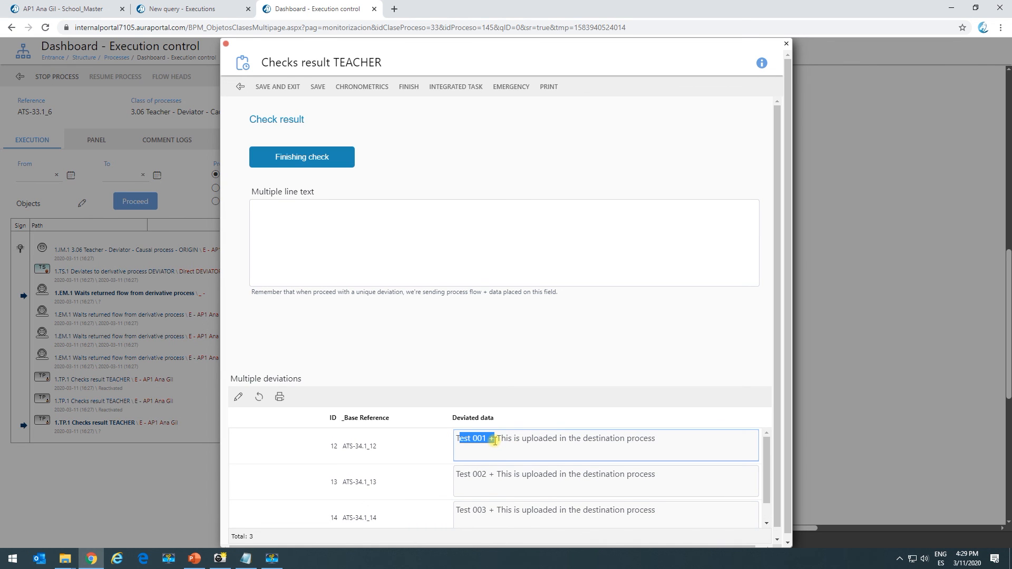
drag(496, 440, 625, 444)
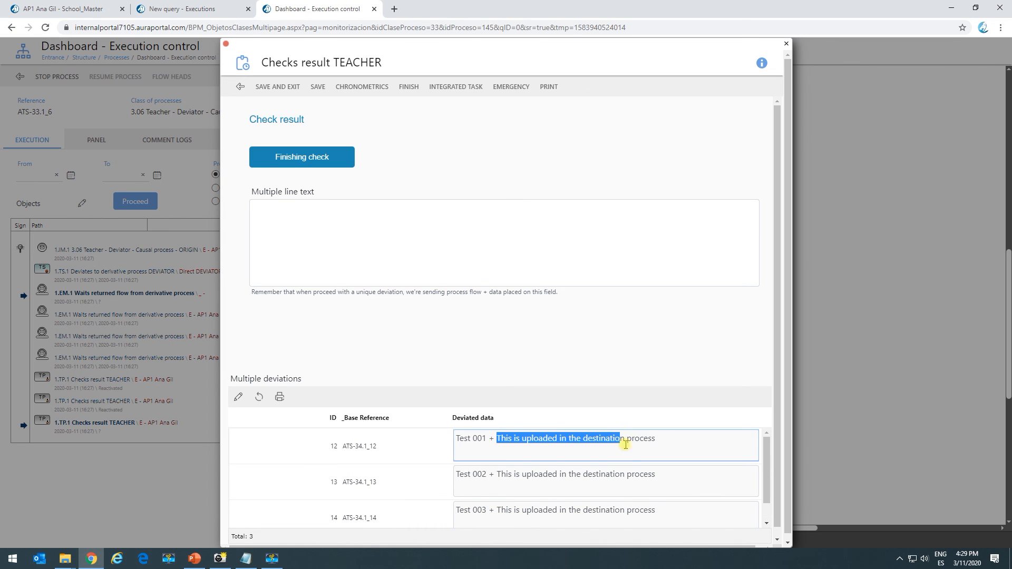
click(632, 439)
scroll(596, 467, down, 1)
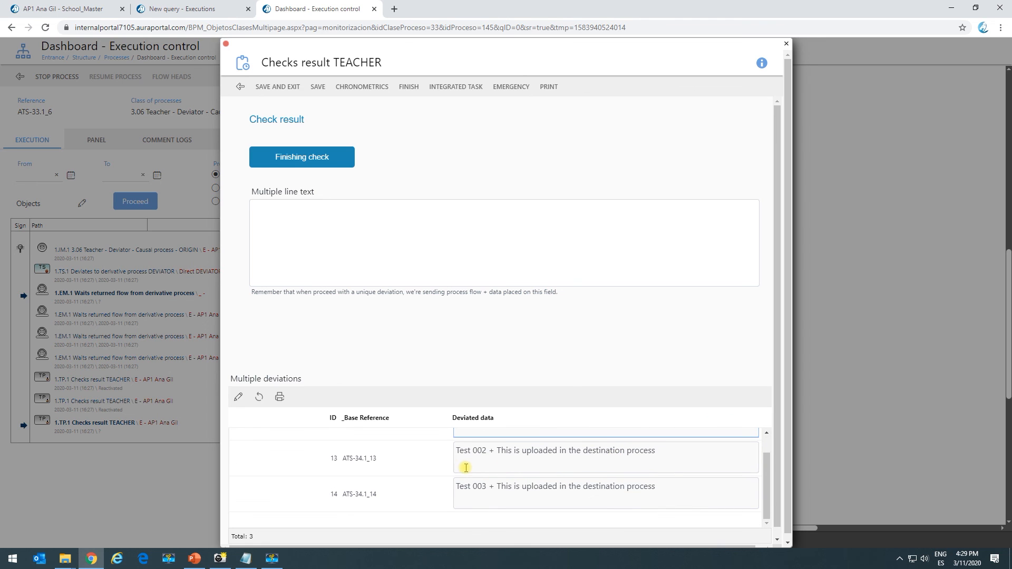
drag(470, 454, 625, 451)
drag(483, 489, 648, 487)
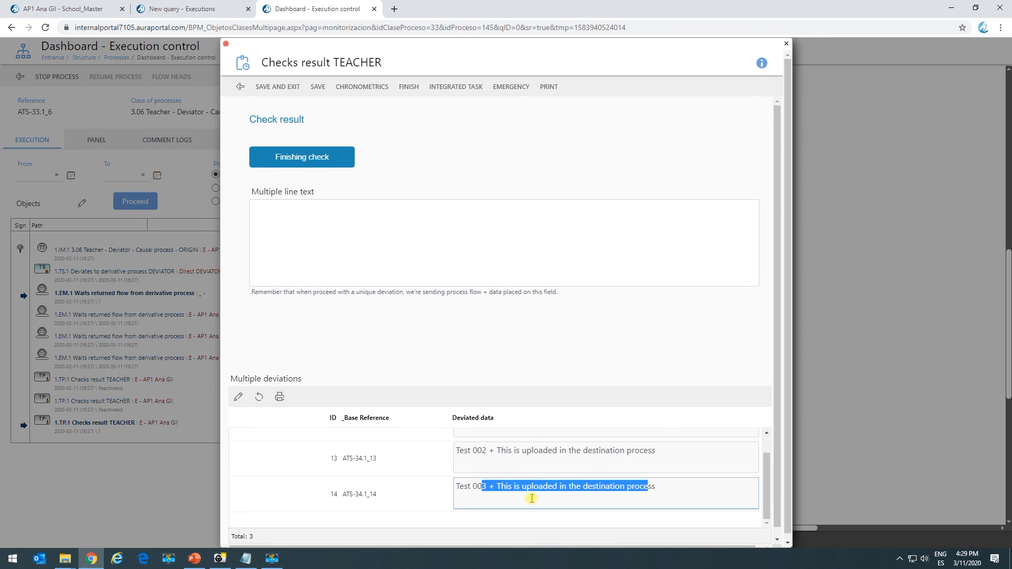
scroll(525, 476, down, 1)
scroll(396, 500, up, 1)
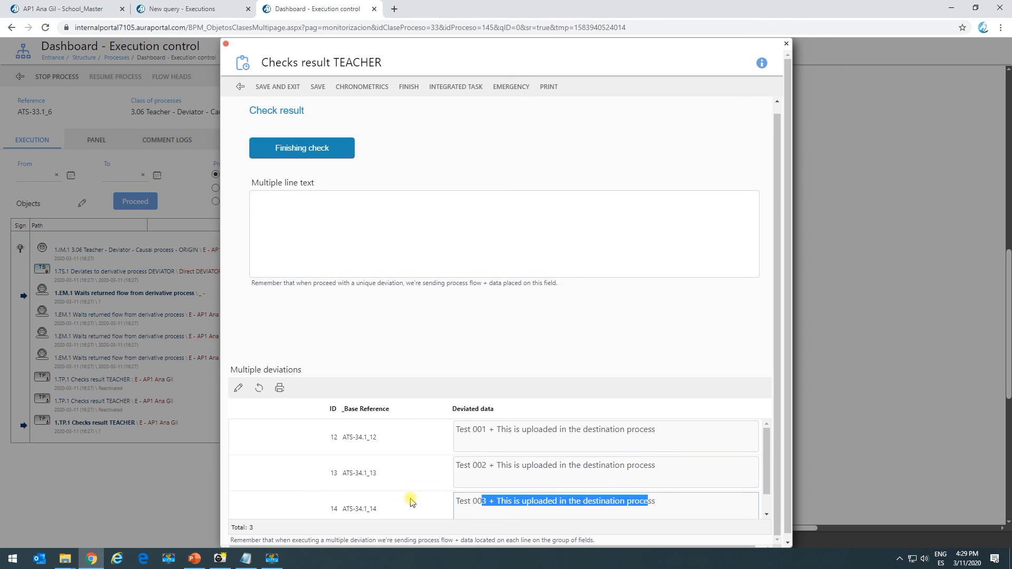
scroll(557, 479, up, 1)
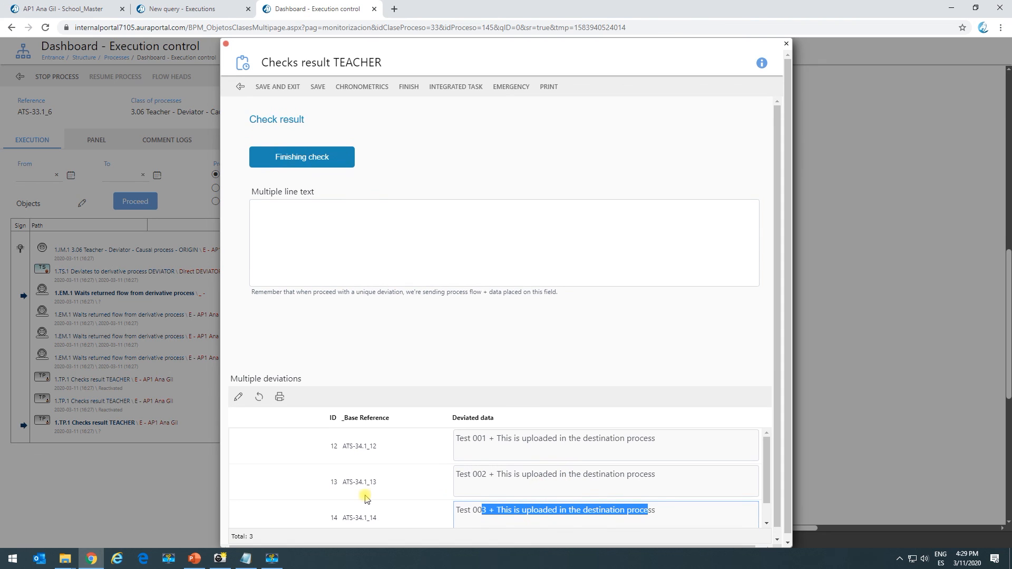
scroll(364, 496, down, 1)
scroll(364, 495, up, 1)
click(229, 49)
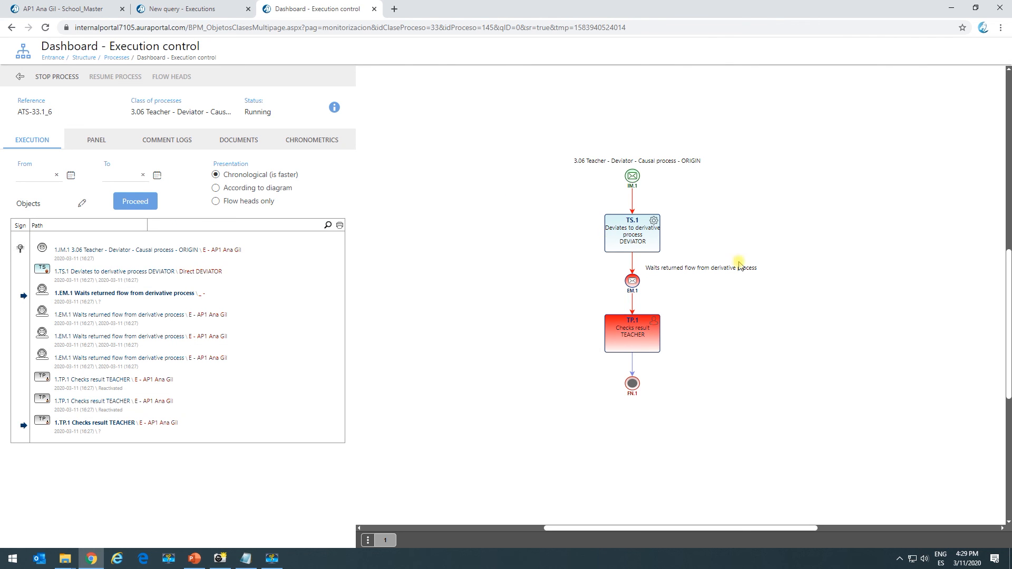